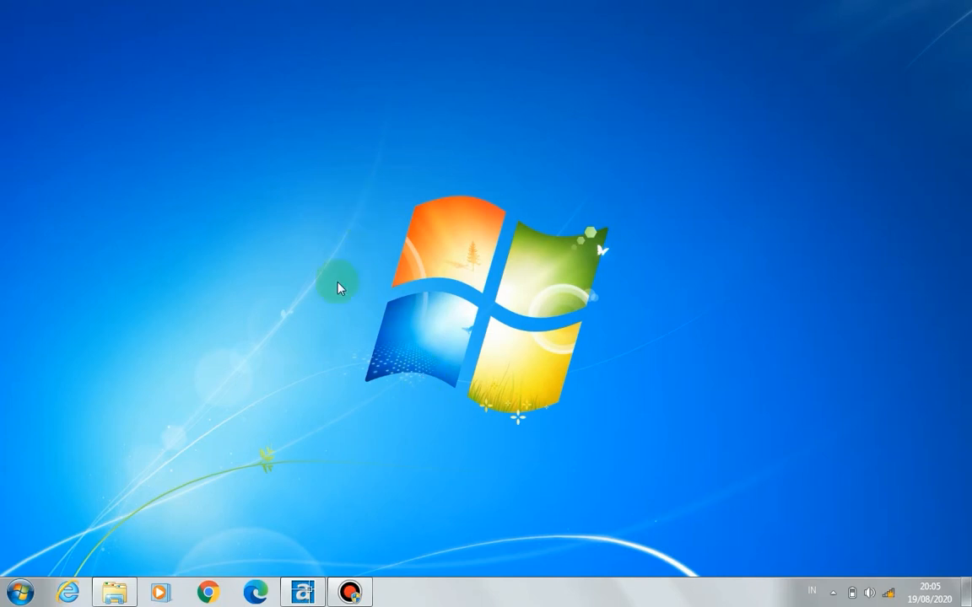
Switch to AutoCAD 2004 with the drawing Drawing1 Materi.dwg.
{"action": "left_click", "coordinate": [303, 593]}
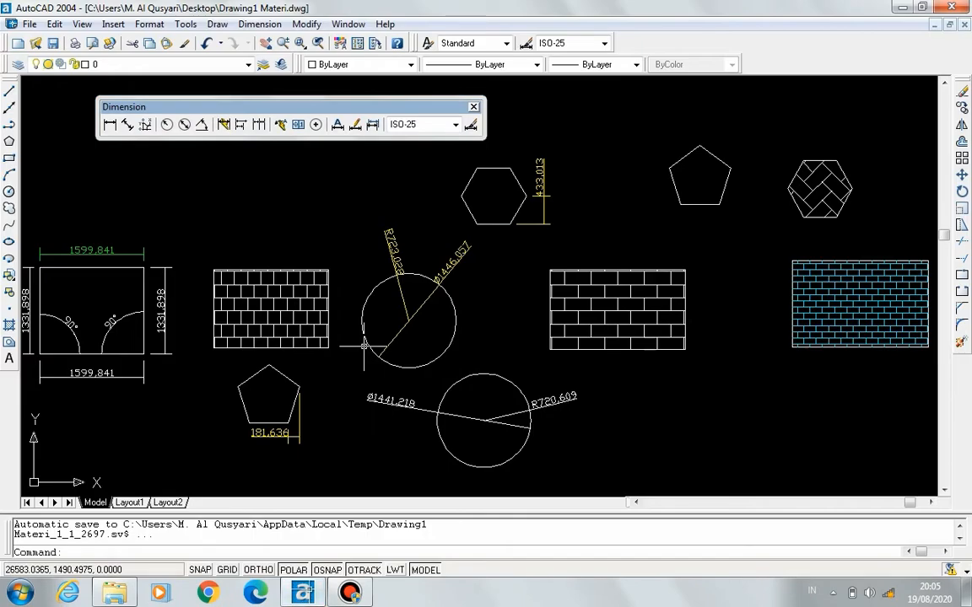
{"action": "left_click", "coordinate": [312, 201]}
{"action": "left_click", "coordinate": [273, 201]}
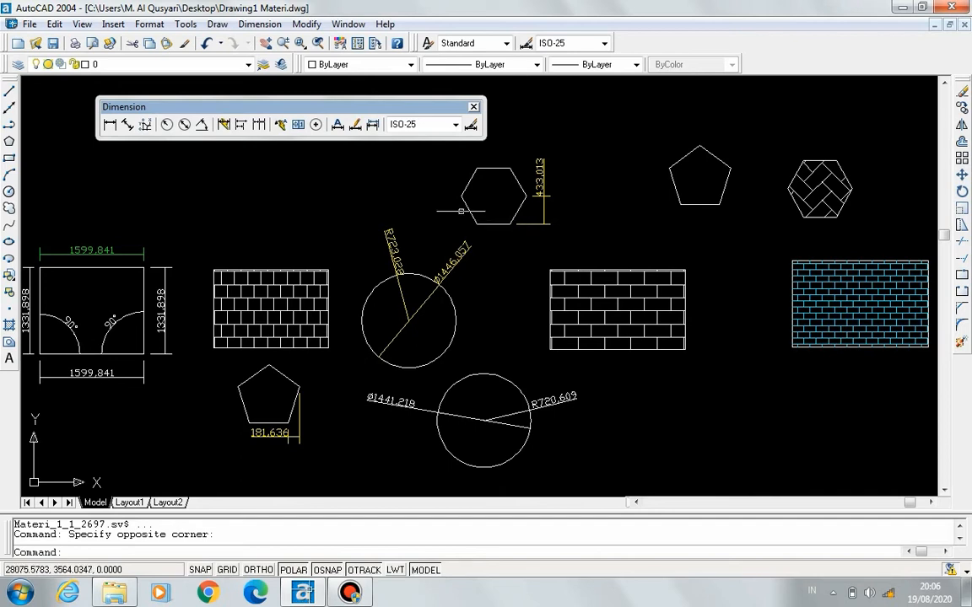
Examine the unhatched pentagons and hexagon, as well as the radius and diameter dimensions on the upper circle.
{"action": "left_click", "coordinate": [281, 372]}
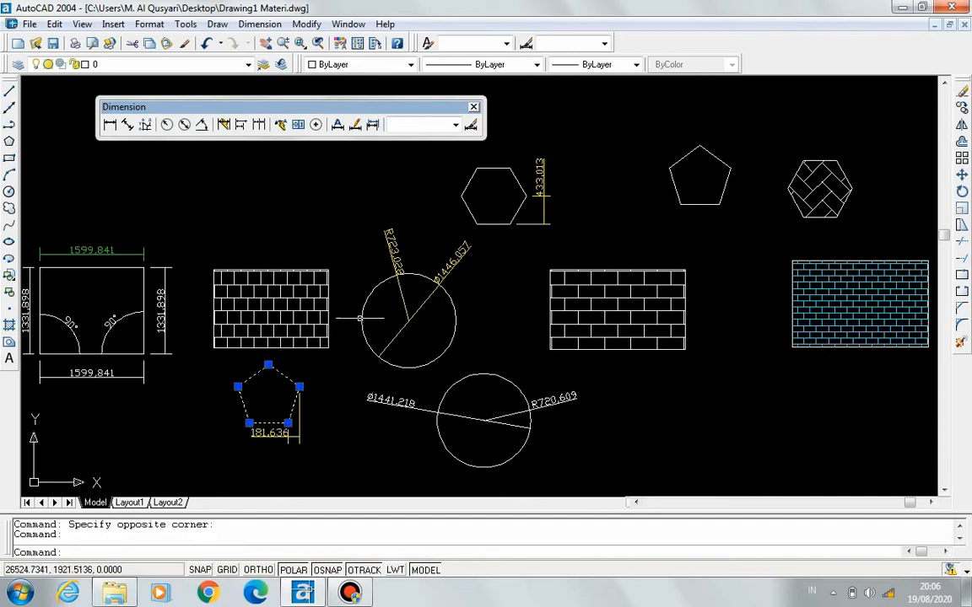
{"action": "left_click", "coordinate": [470, 212]}
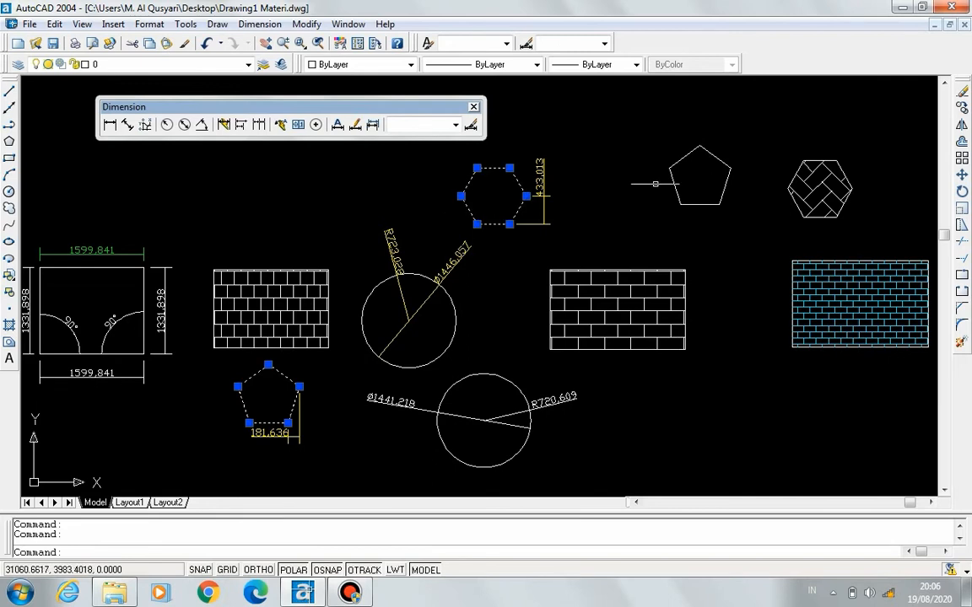
{"action": "left_click", "coordinate": [673, 185]}
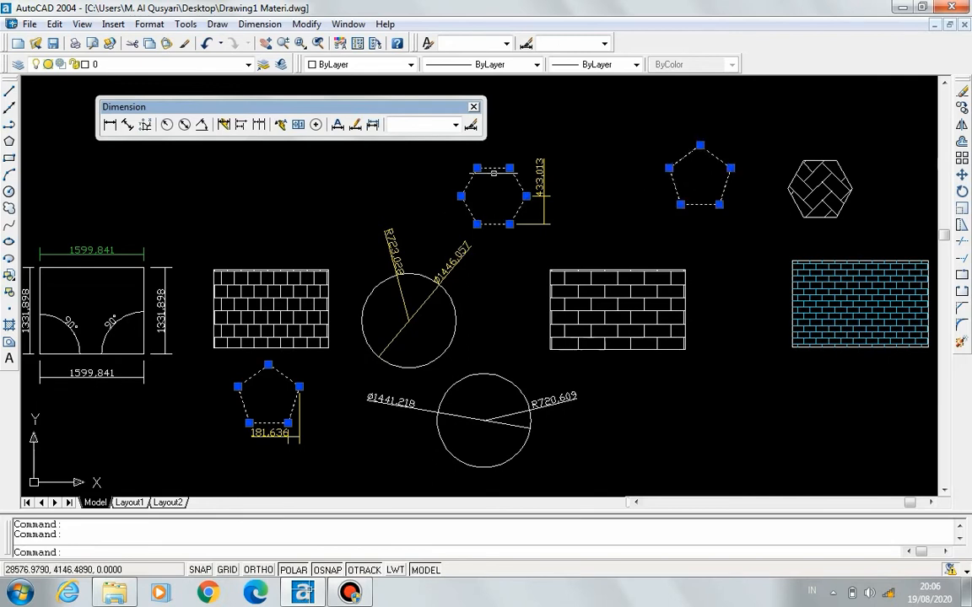
{"action": "middle_click_drag", "start_coordinate": [287, 236], "coordinate": [302, 234]}
{"action": "key", "text": "Escape"}
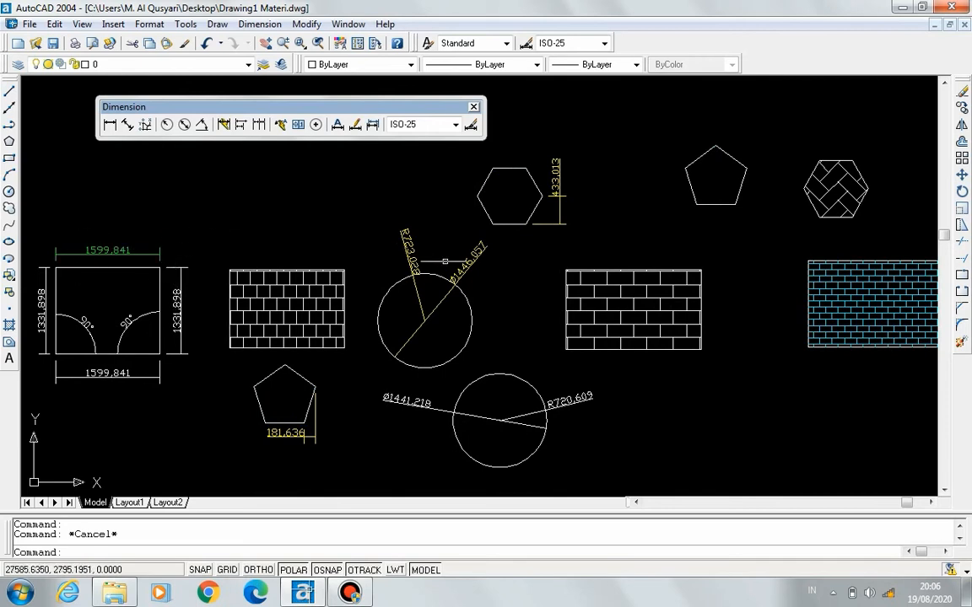
{"action": "scroll", "coordinate": [441, 265], "scroll_direction": "up", "scroll_amount": 2}
{"action": "scroll", "coordinate": [442, 265], "scroll_direction": "up", "scroll_amount": 1}
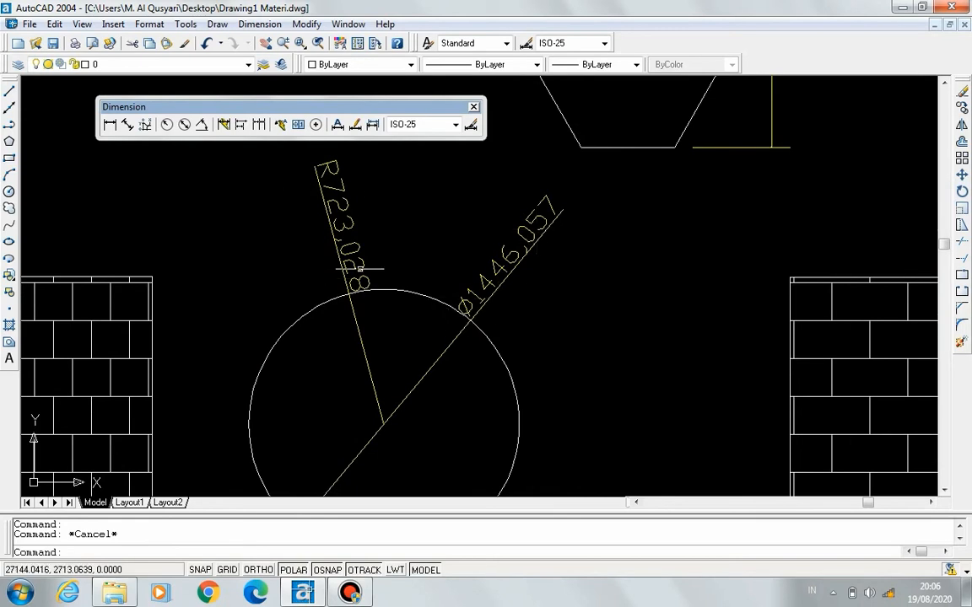
{"action": "scroll", "coordinate": [358, 238], "scroll_direction": "down", "scroll_amount": 4}
{"action": "scroll", "coordinate": [361, 242], "scroll_direction": "up", "scroll_amount": 1}
{"action": "middle_click_drag", "start_coordinate": [360, 243], "coordinate": [406, 243]}
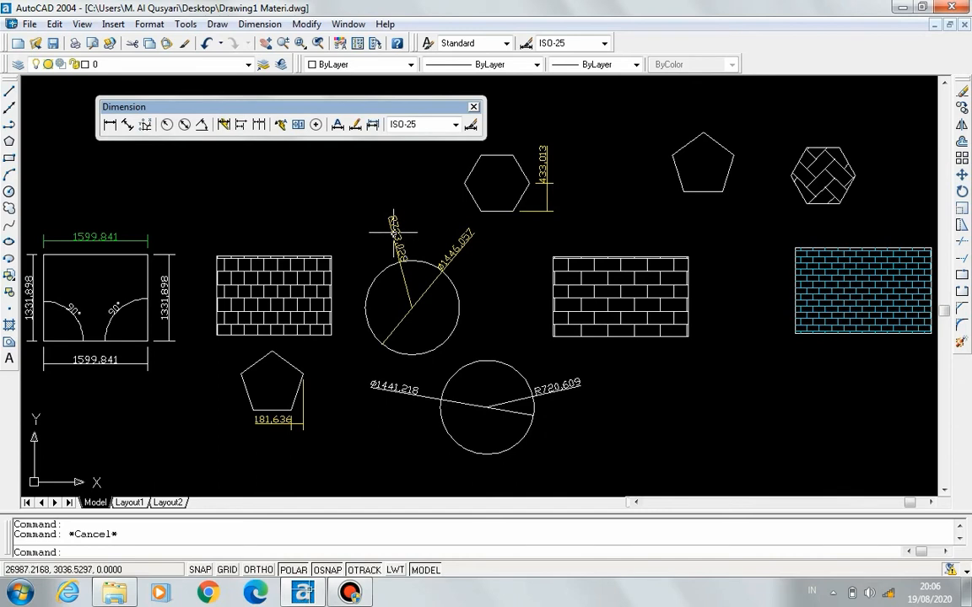
Erase the hatch patterns from the three rectangles and from the rightmost hexagon, keeping their outlines.
{"action": "left_click", "coordinate": [291, 283]}
{"action": "key", "text": "Delete"}
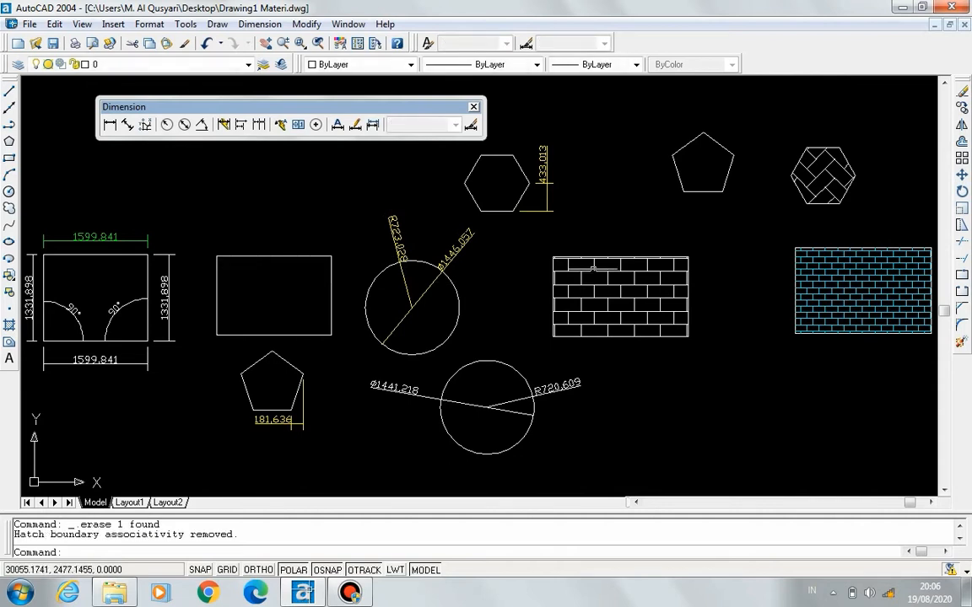
{"action": "left_click", "coordinate": [563, 263]}
{"action": "key", "text": "Delete"}
{"action": "left_click", "coordinate": [810, 280]}
{"action": "key", "text": "Delete"}
{"action": "left_click", "coordinate": [822, 175]}
{"action": "key", "text": "Delete"}
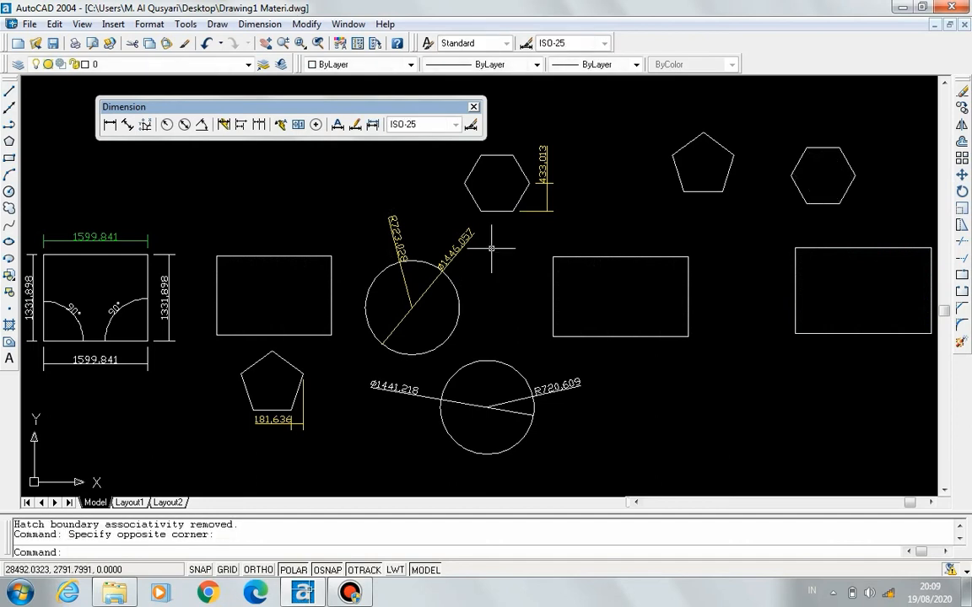
Erase the dimensions on the upper circle, the left hexagon and the lower-left pentagon.
{"action": "left_click", "coordinate": [503, 279]}
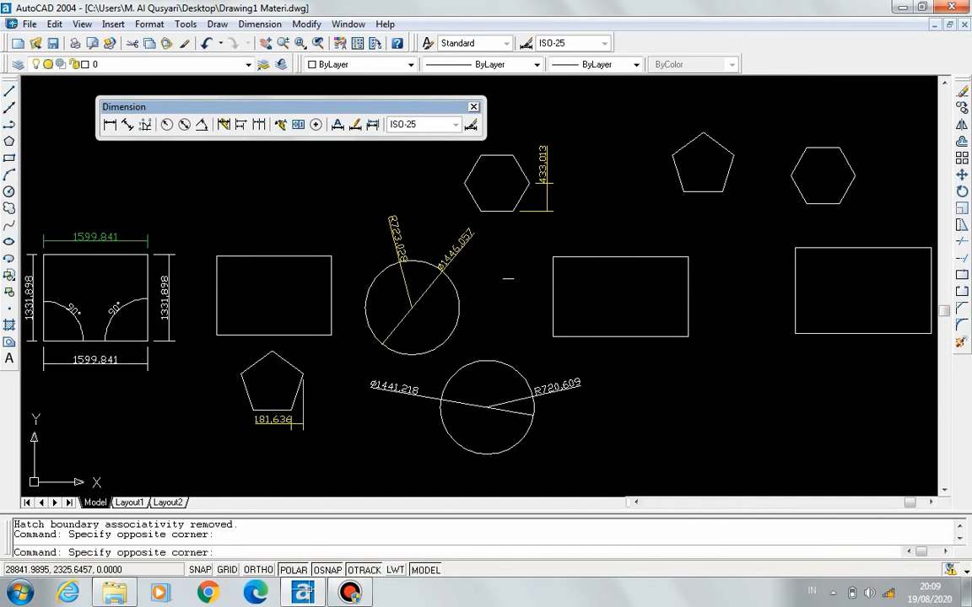
{"action": "left_click", "coordinate": [514, 278]}
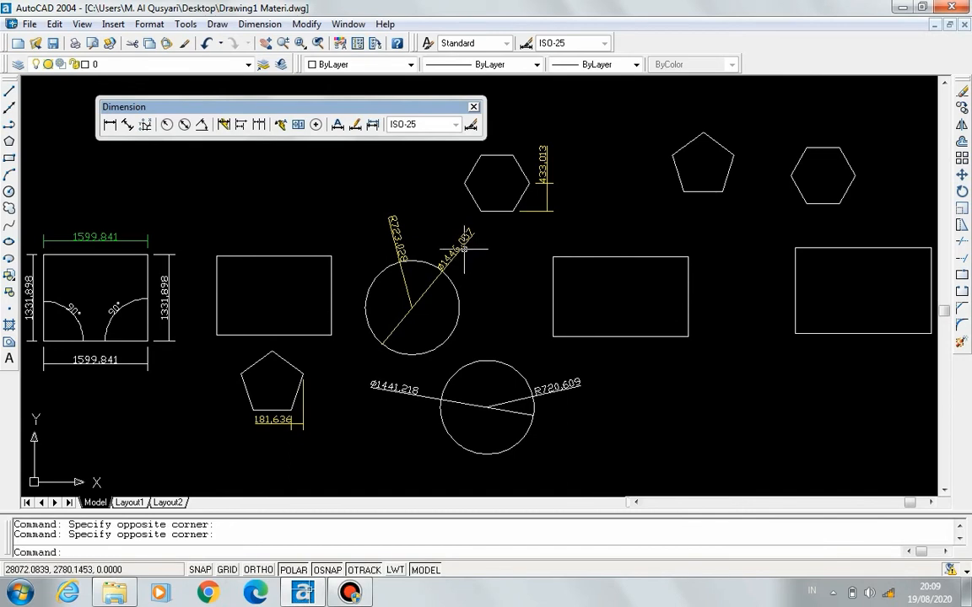
{"action": "left_click", "coordinate": [460, 240]}
{"action": "key", "text": "Delete"}
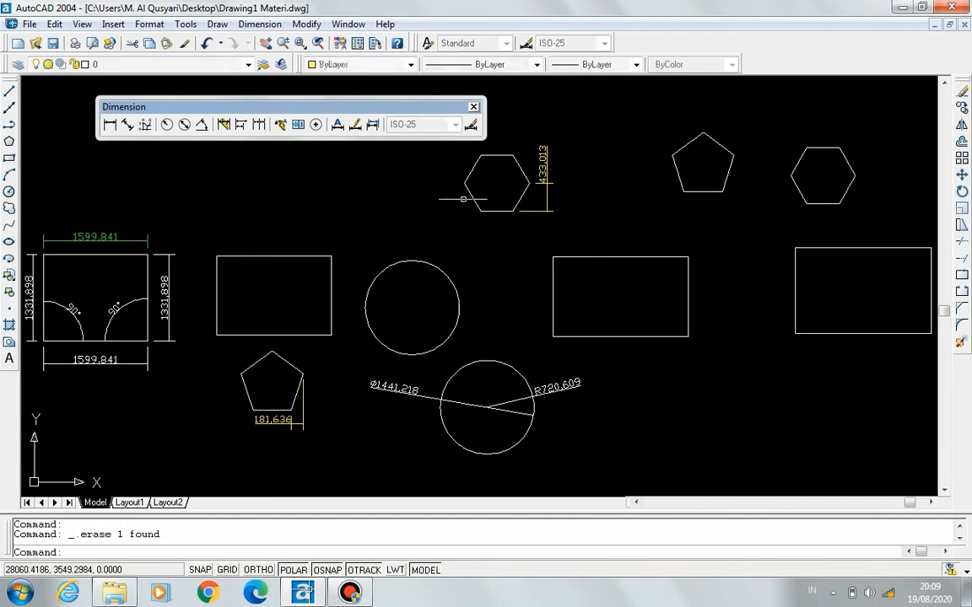
{"action": "left_click", "coordinate": [539, 158]}
{"action": "key", "text": "Delete"}
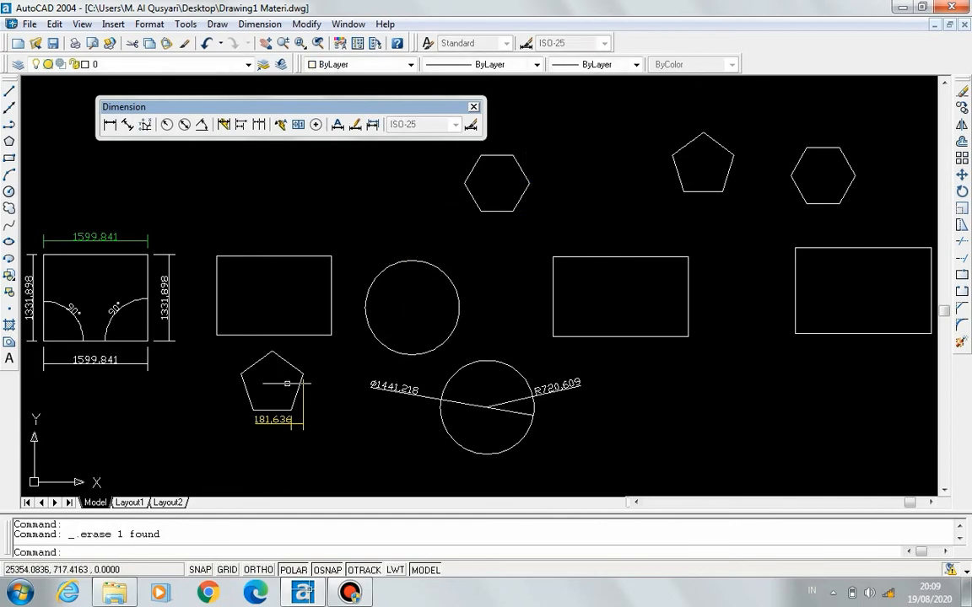
{"action": "left_click", "coordinate": [283, 419]}
{"action": "key", "text": "Delete"}
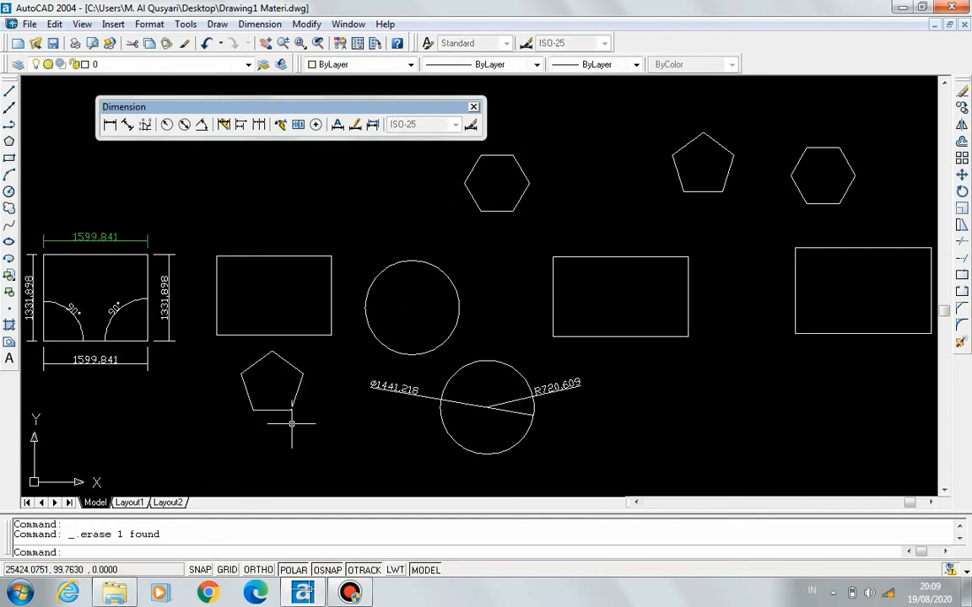
{"action": "left_click", "coordinate": [607, 194]}
{"action": "left_click", "coordinate": [595, 189]}
{"action": "right_click", "coordinate": [600, 186]}
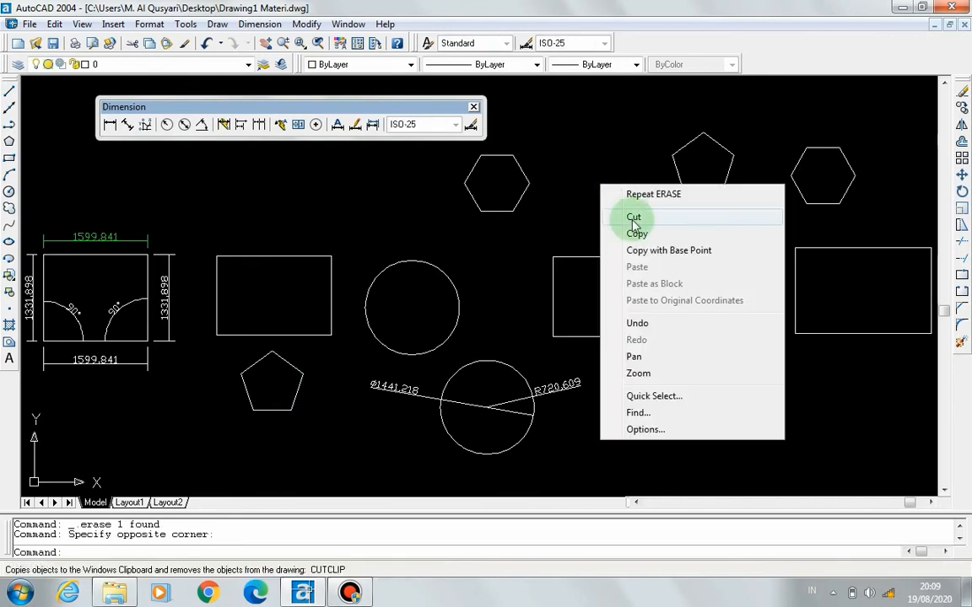
{"action": "left_click", "coordinate": [559, 205]}
{"action": "left_click", "coordinate": [549, 212]}
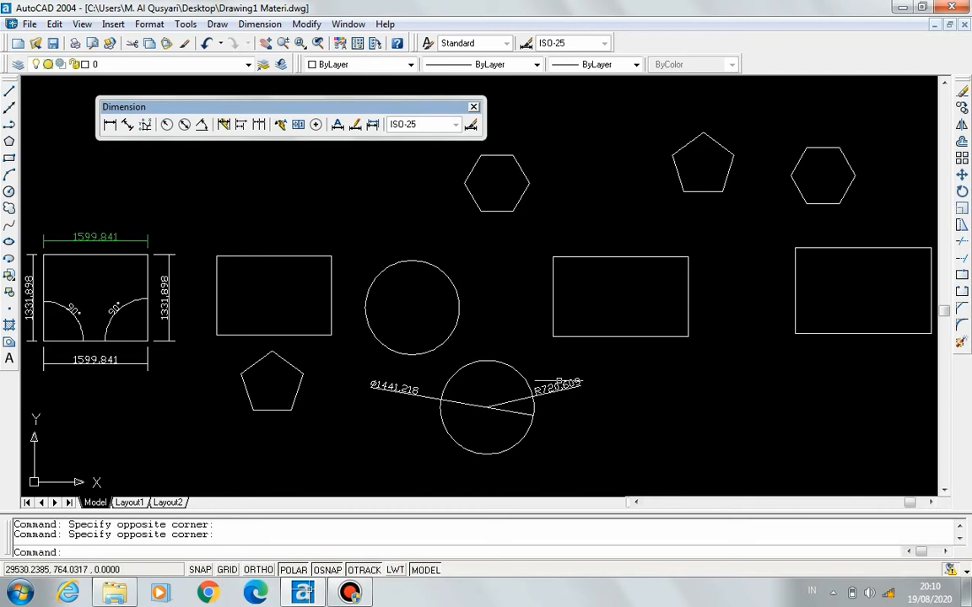
Erase the radius and diameter dimensions from the lower circle.
{"action": "left_click", "coordinate": [559, 388]}
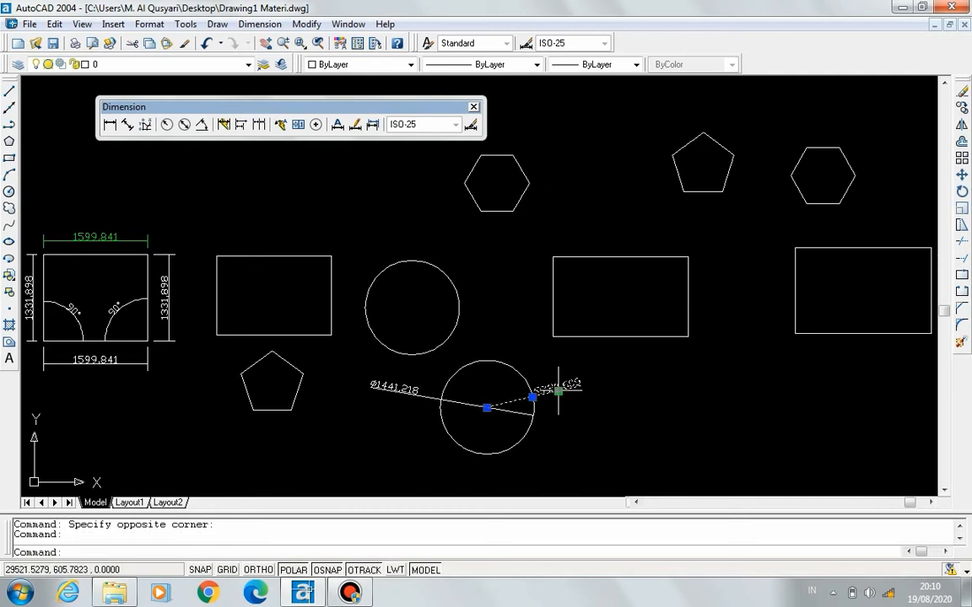
{"action": "key", "text": "Delete"}
{"action": "left_click", "coordinate": [378, 387]}
{"action": "key", "text": "Delete"}
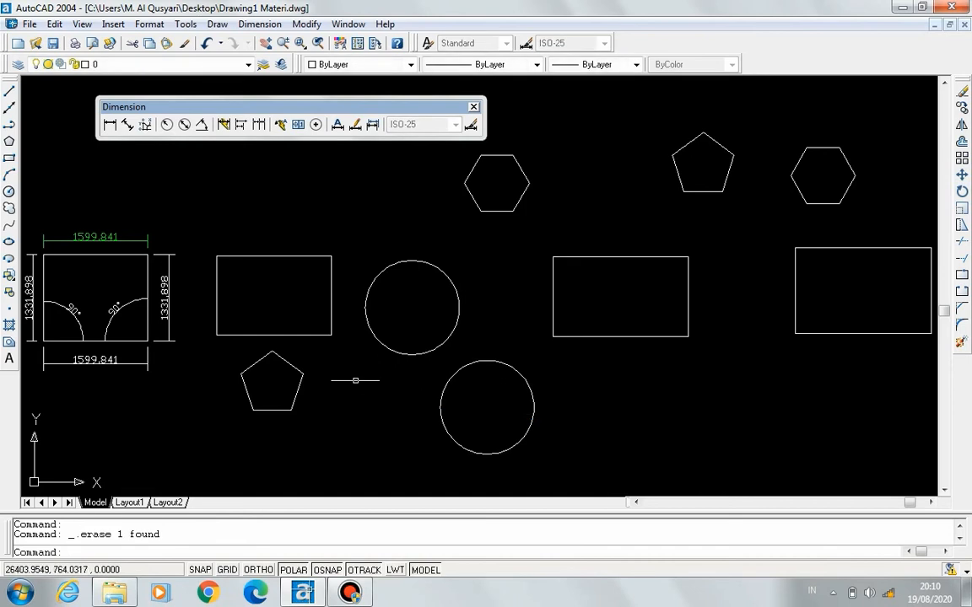
Erase both pentagons and both hexagons from the drawing.
{"action": "left_click", "coordinate": [274, 343]}
{"action": "left_click", "coordinate": [253, 371]}
{"action": "key", "text": "Delete"}
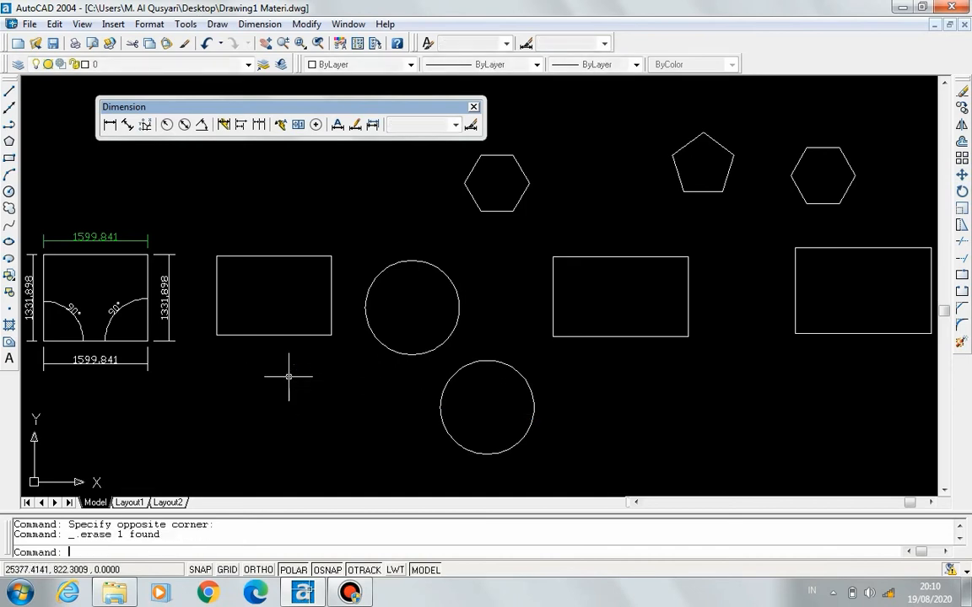
{"action": "left_click", "coordinate": [472, 200]}
{"action": "key", "text": "Delete"}
{"action": "left_click", "coordinate": [693, 141]}
{"action": "key", "text": "Delete"}
{"action": "left_click", "coordinate": [841, 150]}
{"action": "key", "text": "Delete"}
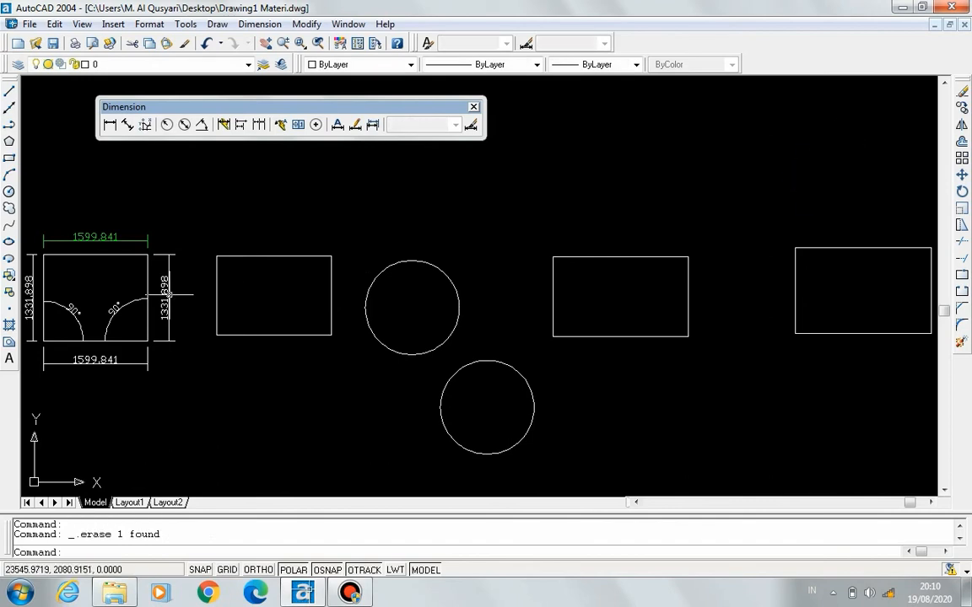
Erase the three undimensioned rectangles and the two circles, leaving only the dimensioned rectangle.
{"action": "mouse_move", "coordinate": [217, 286]}
{"action": "middle_mouse_down"}
{"action": "mouse_move", "coordinate": [244, 282]}
{"action": "mouse_move", "coordinate": [224, 287]}
{"action": "middle_mouse_up"}
{"action": "left_click", "coordinate": [827, 366]}
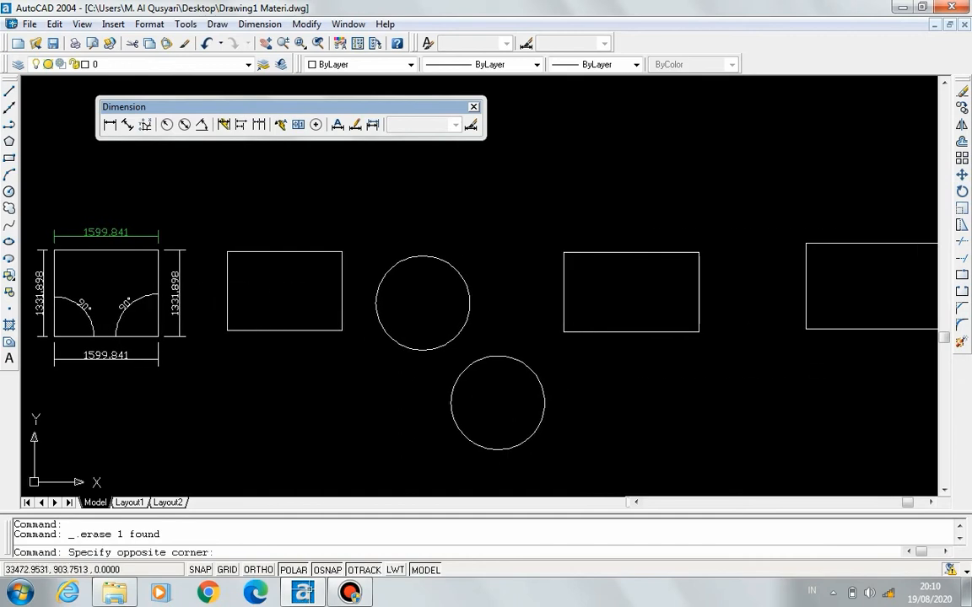
{"action": "left_click", "coordinate": [630, 224]}
{"action": "key", "text": "Delete"}
{"action": "left_click", "coordinate": [351, 371]}
{"action": "left_click", "coordinate": [295, 267]}
{"action": "key", "text": "Delete"}
{"action": "left_click", "coordinate": [568, 422]}
{"action": "left_click", "coordinate": [362, 252]}
{"action": "key", "text": "Delete"}
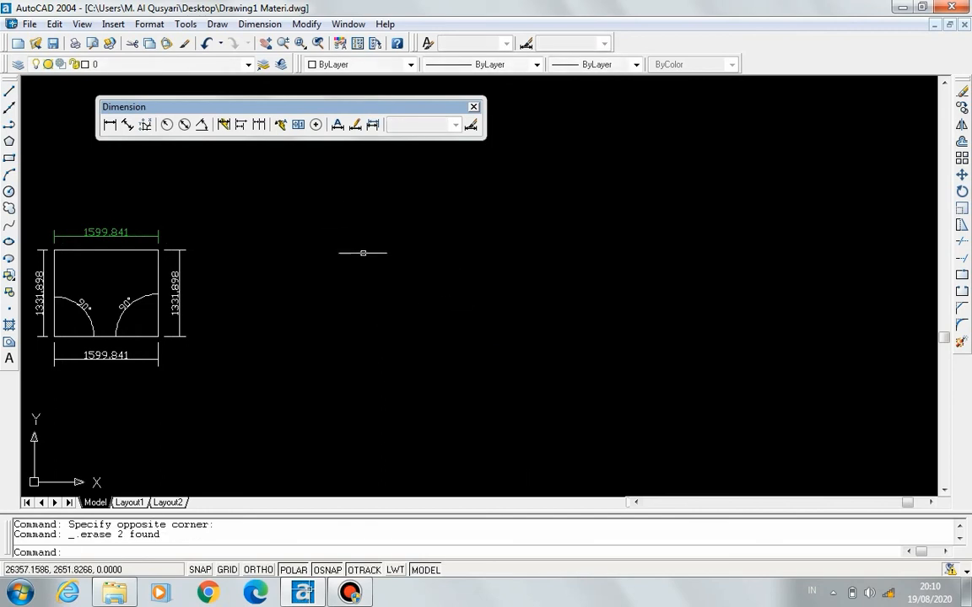
Draw a new rectangle in the empty area to the right of the dimensioned rectangle, somewhat larger than it.
{"action": "middle_click_drag", "start_coordinate": [449, 302], "coordinate": [456, 305]}
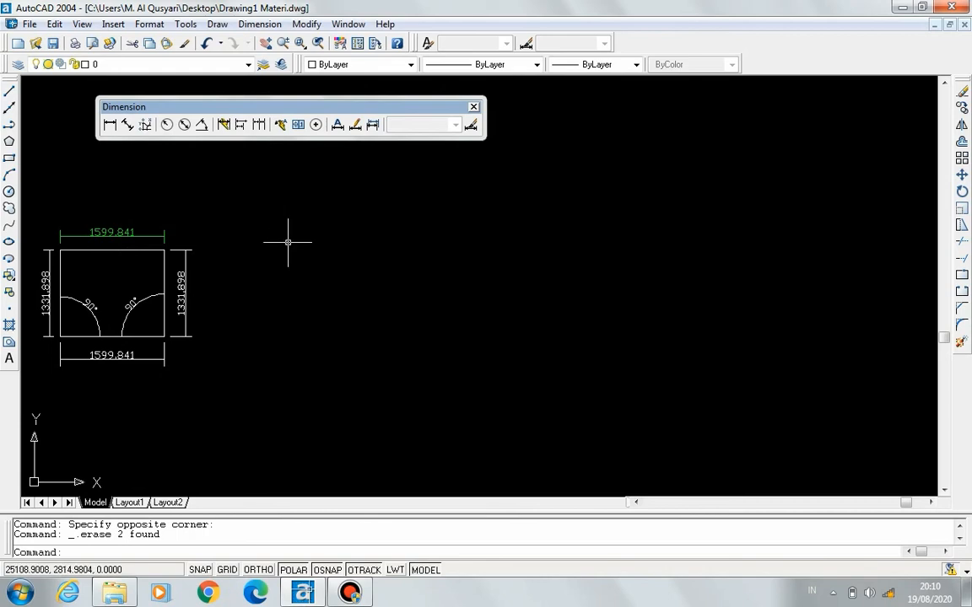
{"action": "left_click", "coordinate": [9, 160]}
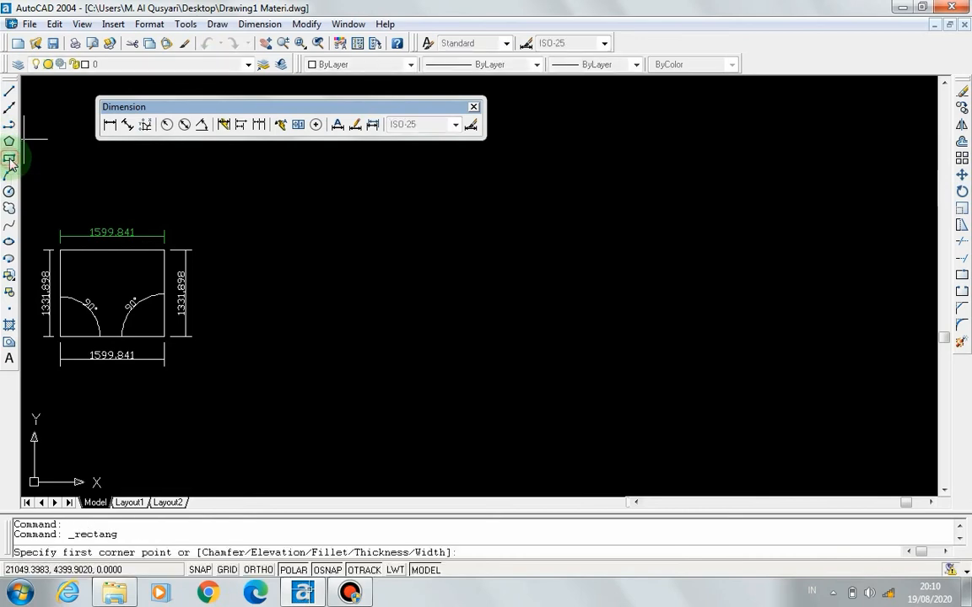
{"action": "left_click", "coordinate": [331, 235]}
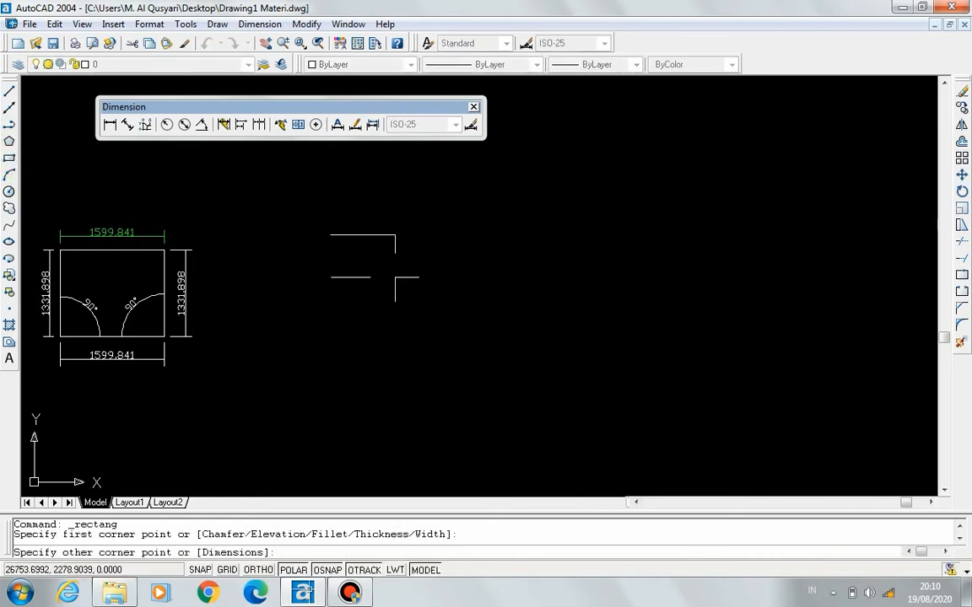
{"action": "left_click", "coordinate": [473, 338]}
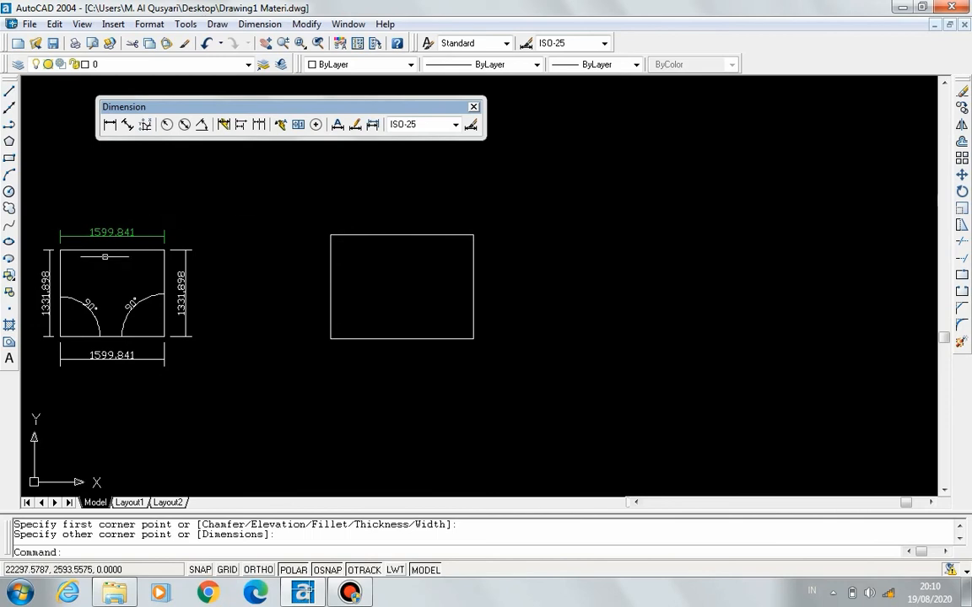
Start a boundary hatch and choose the predefined brick pattern AR-B816C.
{"action": "left_click", "coordinate": [9, 326]}
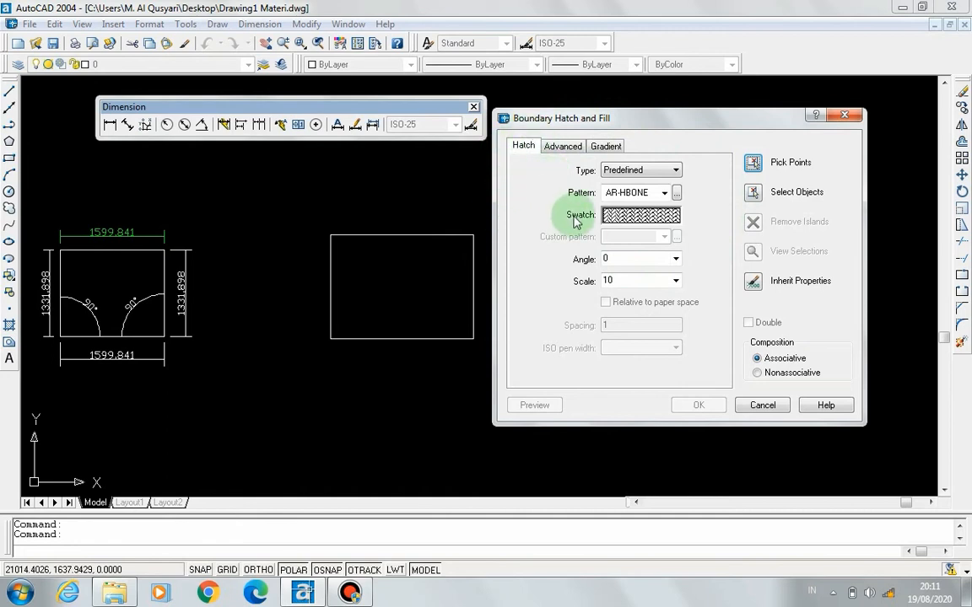
{"action": "left_click", "coordinate": [644, 217]}
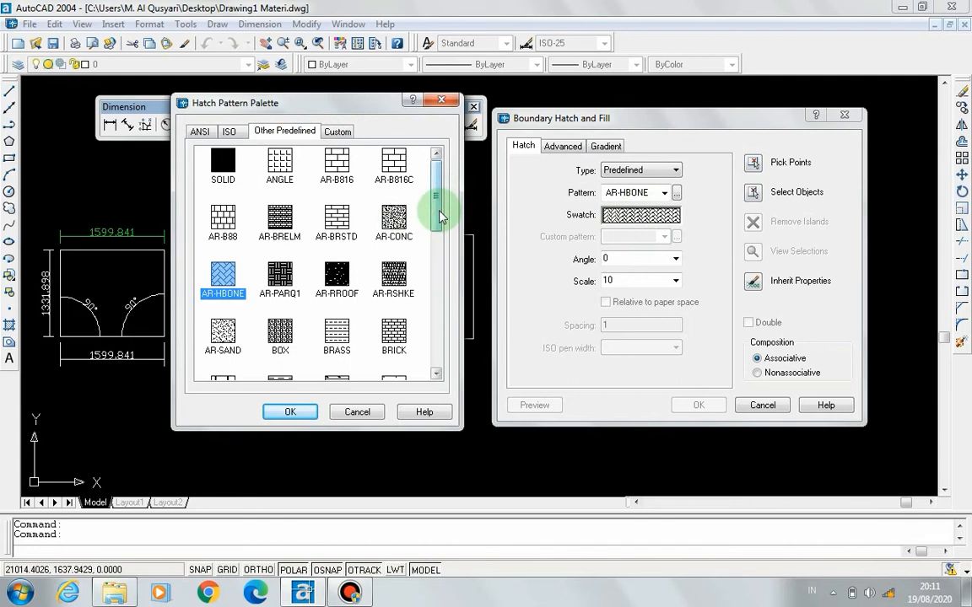
{"action": "mouse_move", "coordinate": [432, 201]}
{"action": "left_mouse_down"}
{"action": "mouse_move", "coordinate": [430, 338]}
{"action": "mouse_move", "coordinate": [438, 197]}
{"action": "left_mouse_up"}
{"action": "left_click", "coordinate": [390, 161]}
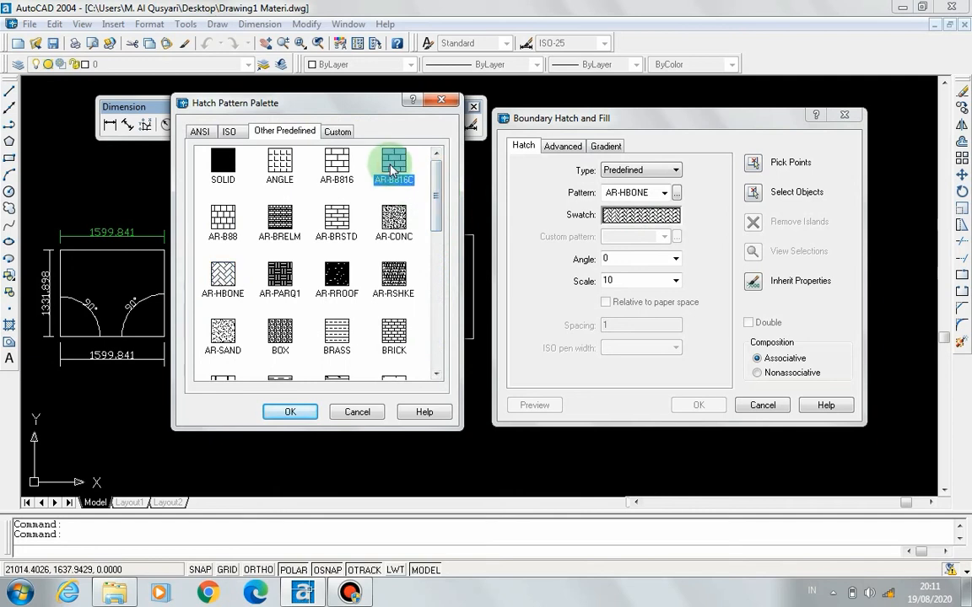
{"action": "left_click", "coordinate": [312, 413]}
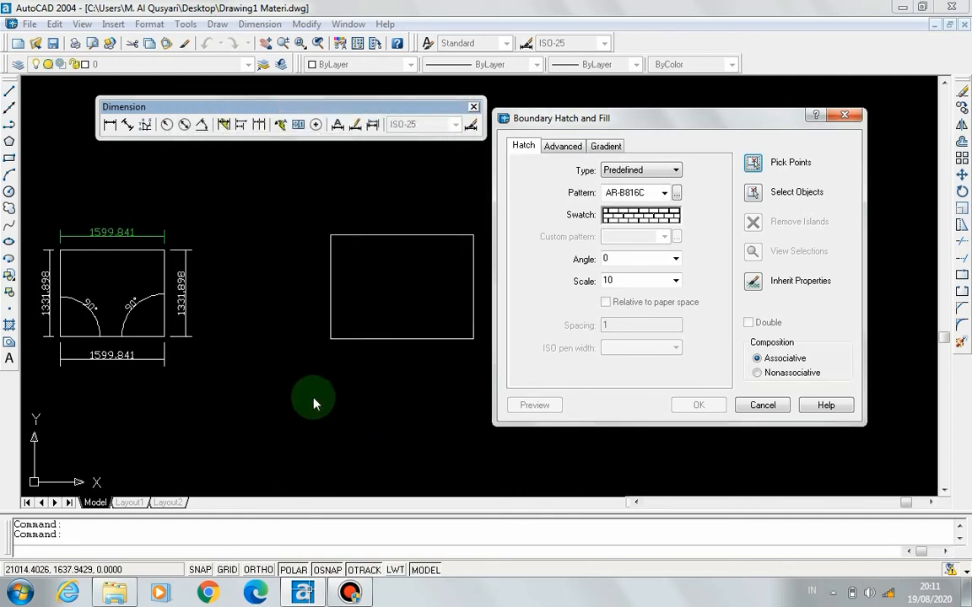
Apply the hatch inside the new rectangle by picking an internal point, with angle 0 and scale 10.
{"action": "left_click", "coordinate": [753, 165]}
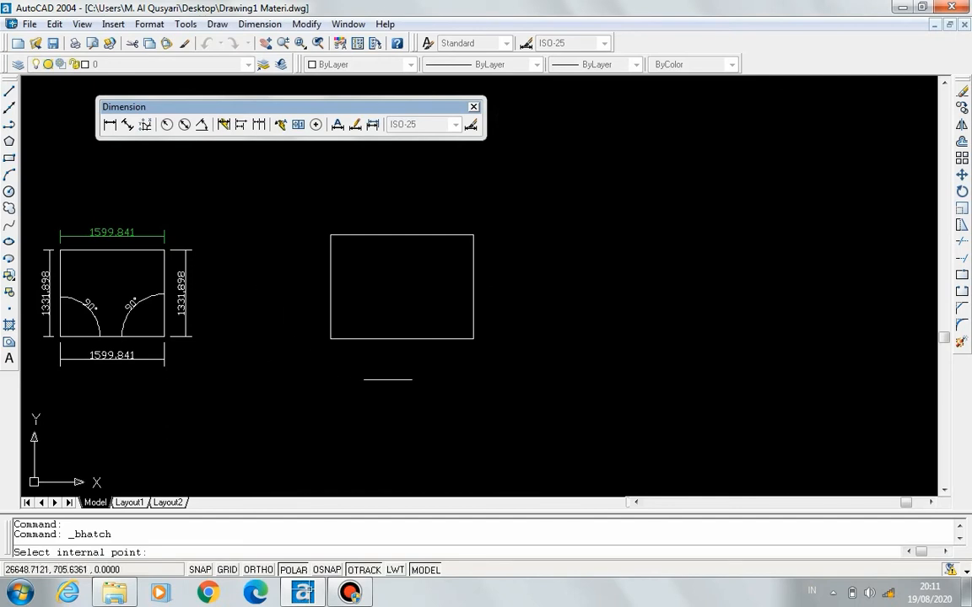
{"action": "left_click", "coordinate": [406, 278]}
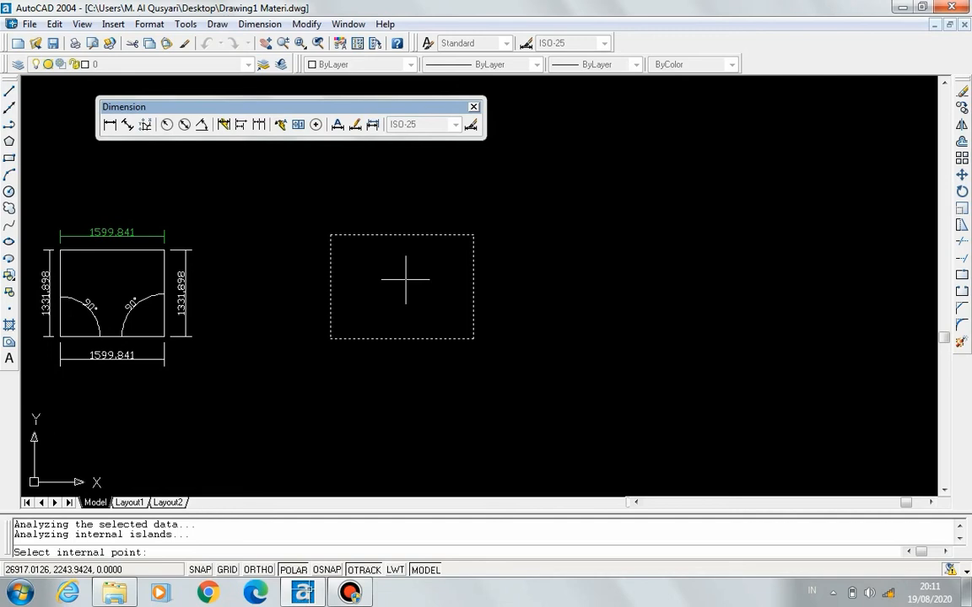
{"action": "right_click", "coordinate": [406, 285]}
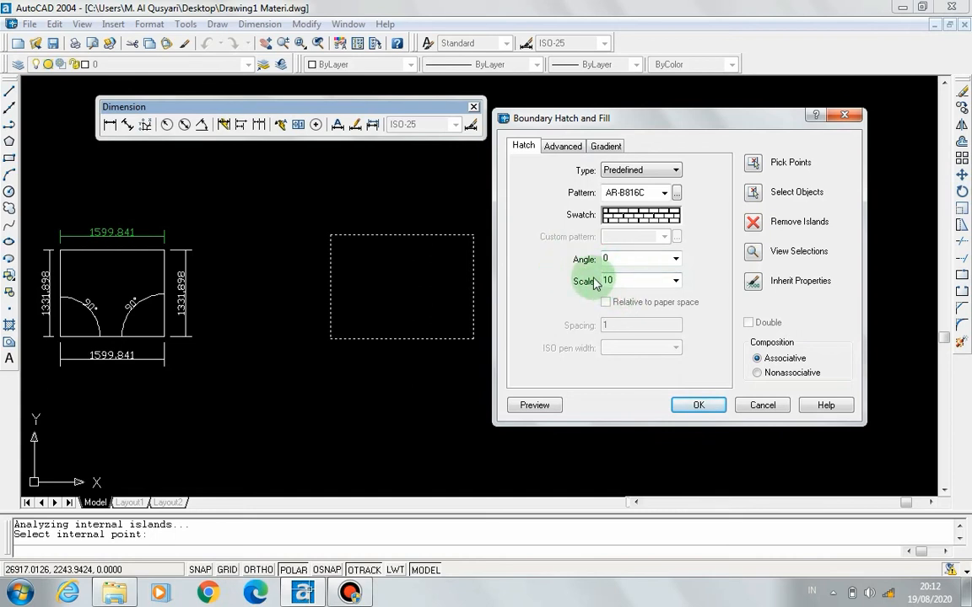
{"action": "left_click", "coordinate": [696, 406]}
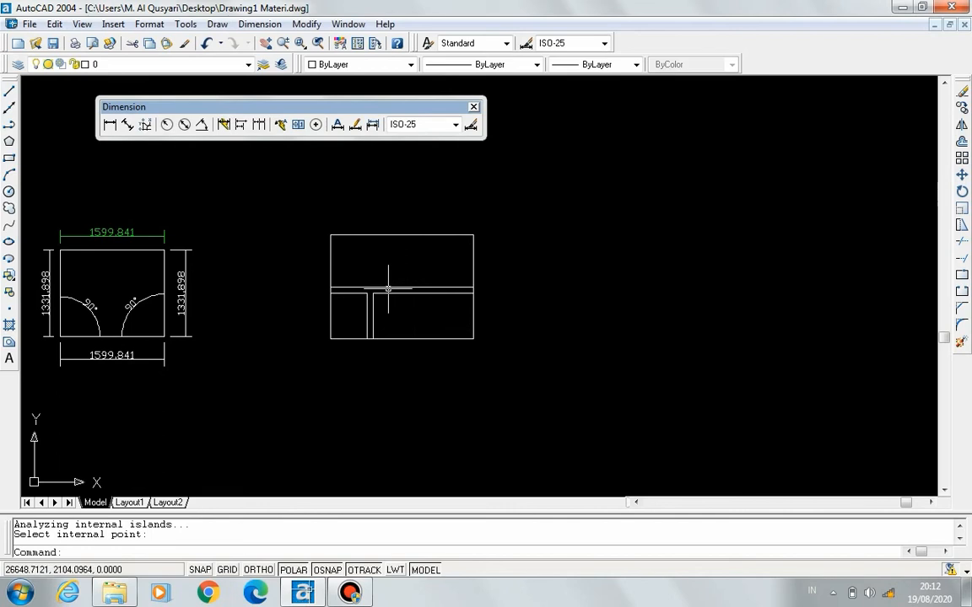
Edit the brick hatch in the rectangle and set its scale to 5.
{"action": "left_click", "coordinate": [447, 292]}
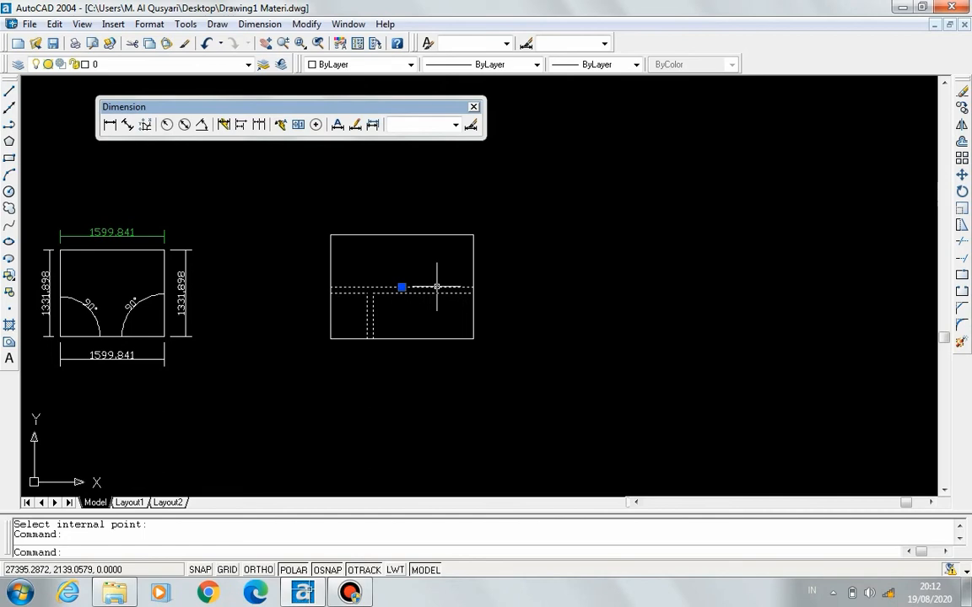
{"action": "double_click", "coordinate": [436, 289]}
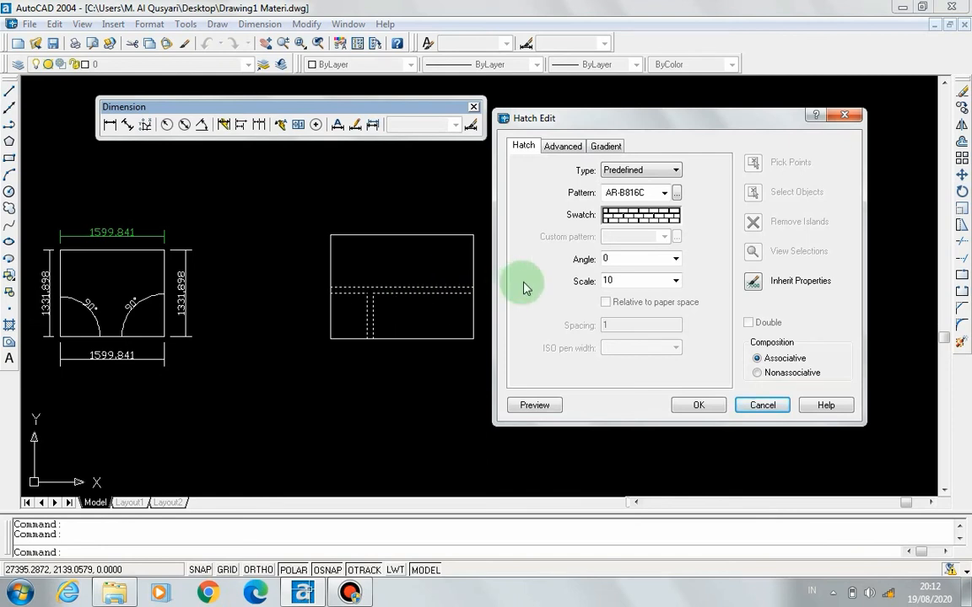
{"action": "double_click", "coordinate": [634, 281]}
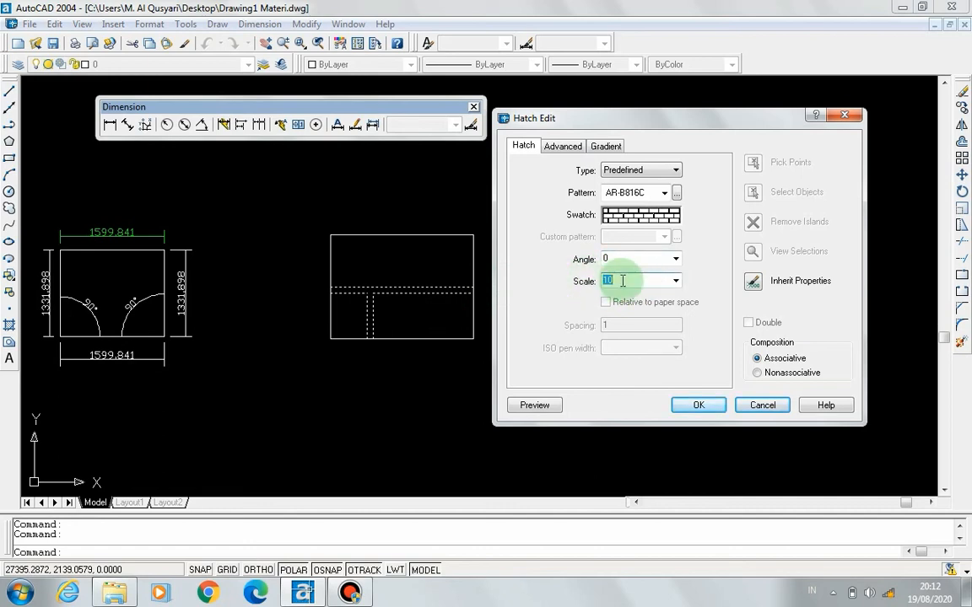
{"action": "type", "text": "5"}
{"action": "left_click", "coordinate": [697, 406]}
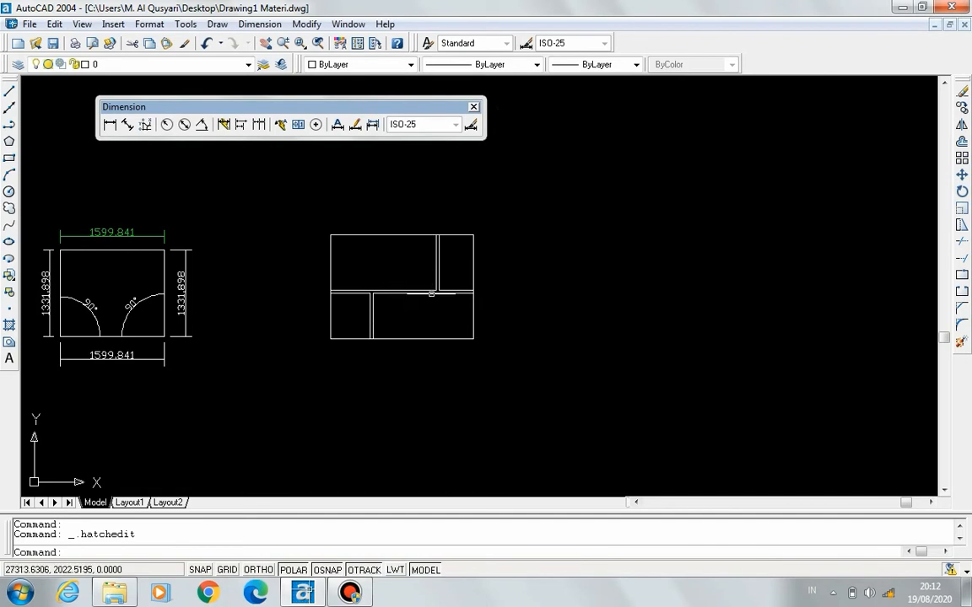
Reduce the scale of the rectangle's brick hatch to 1.
{"action": "double_click", "coordinate": [431, 293]}
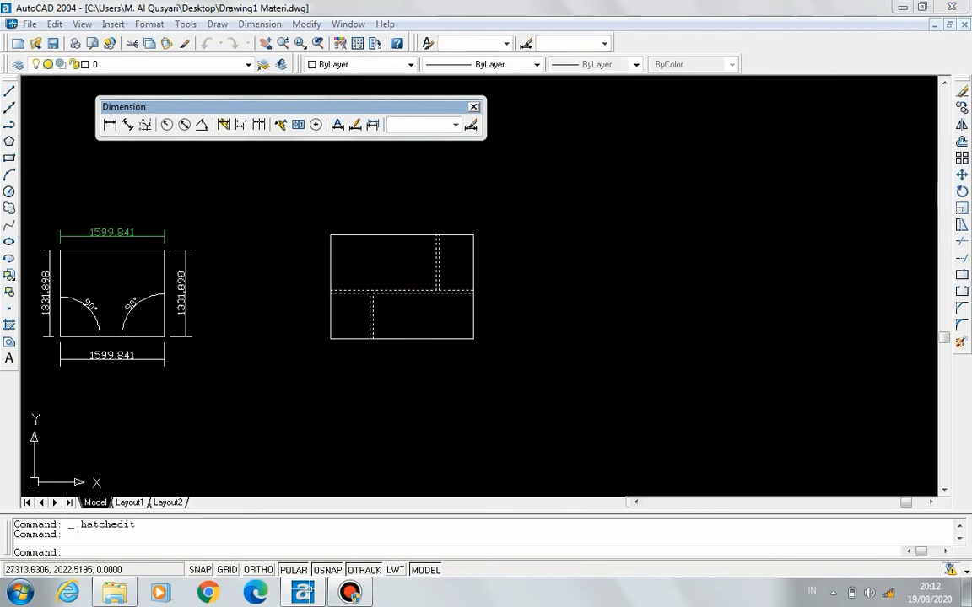
{"action": "left_click_drag", "start_coordinate": [638, 280], "coordinate": [563, 283]}
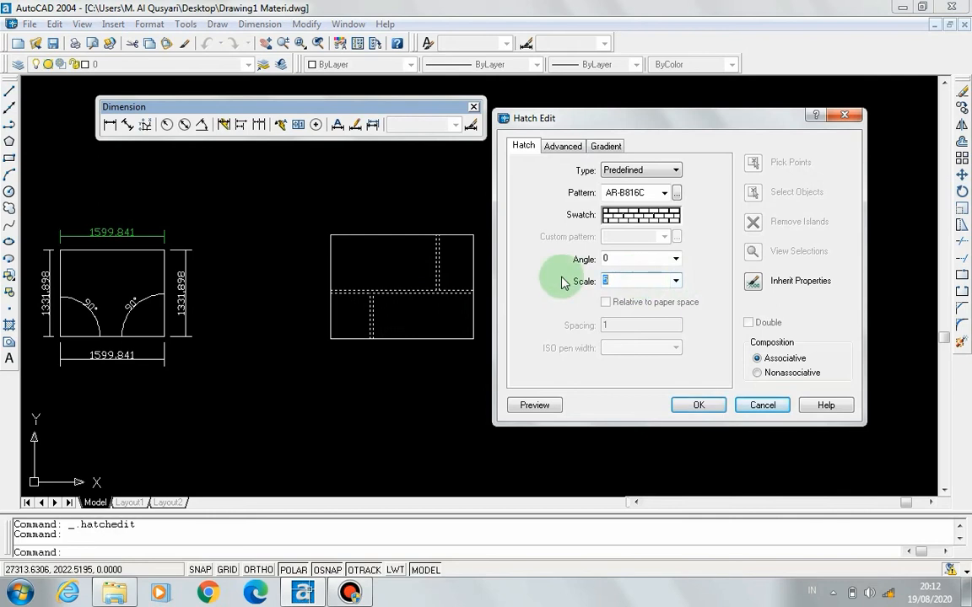
{"action": "type", "text": "1"}
{"action": "left_click", "coordinate": [697, 405]}
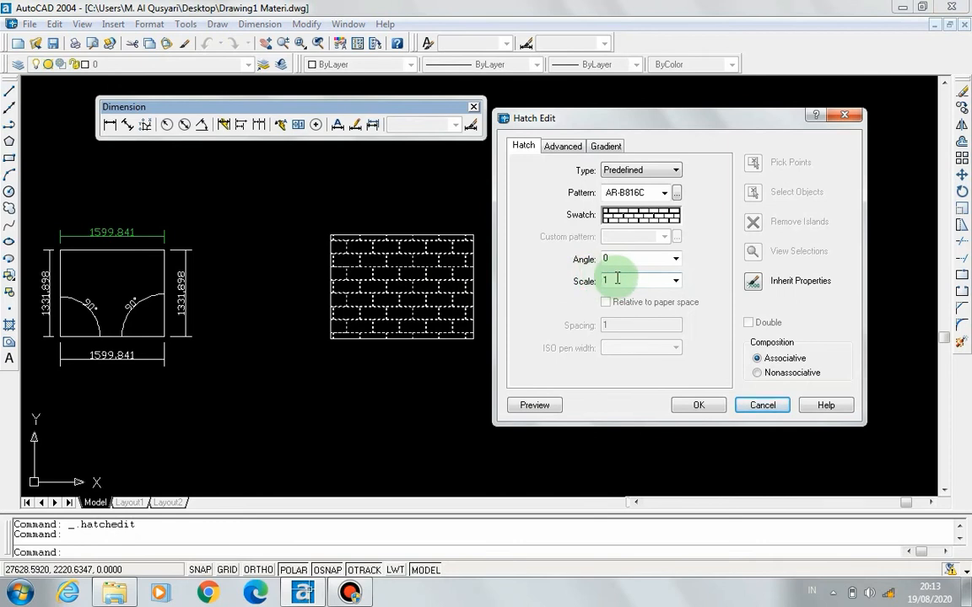
{"action": "left_click", "coordinate": [696, 405]}
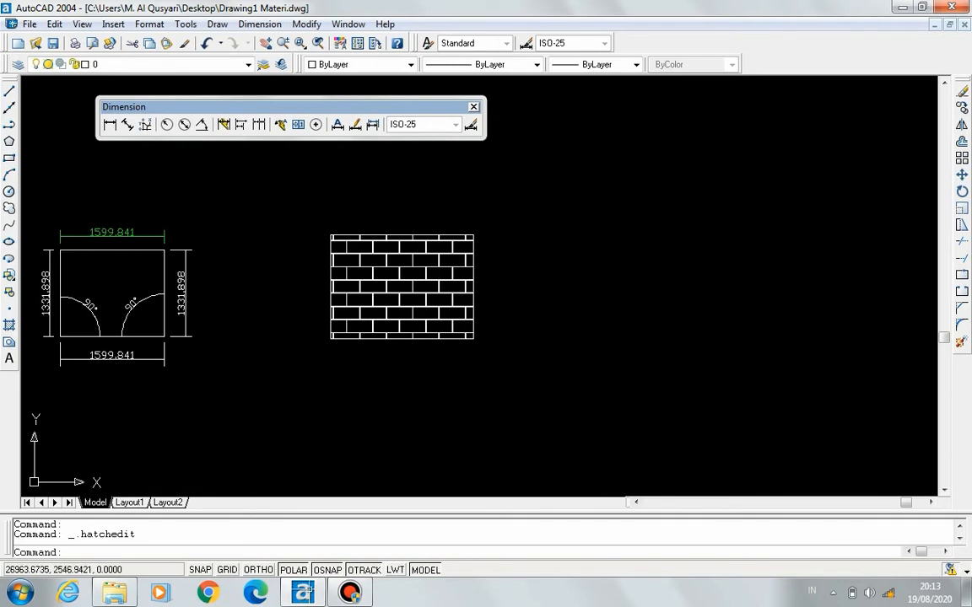
Change the colour of the brick hatch in the rectangle to Cyan and deselect it.
{"action": "left_click", "coordinate": [421, 282]}
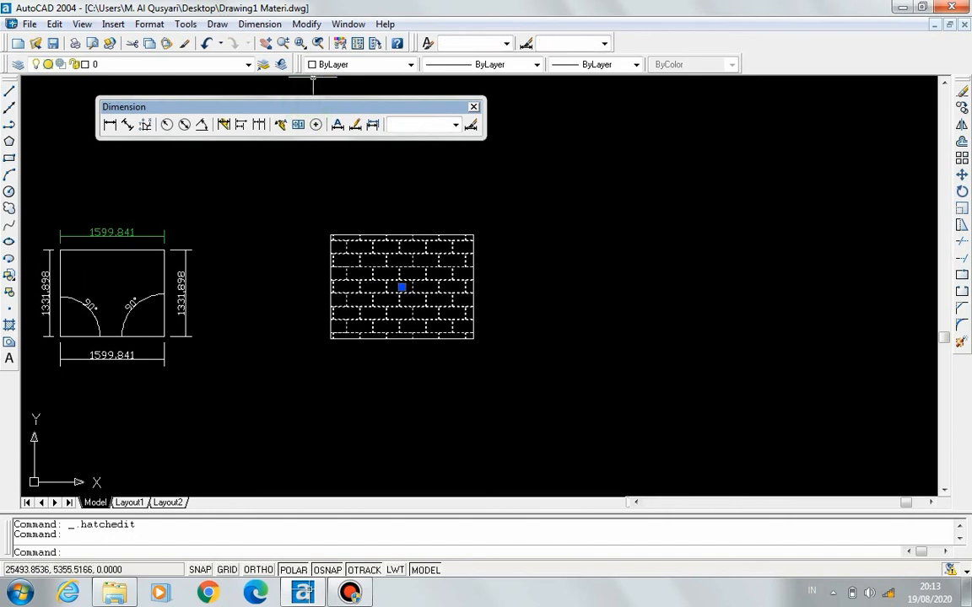
{"action": "left_click", "coordinate": [409, 66]}
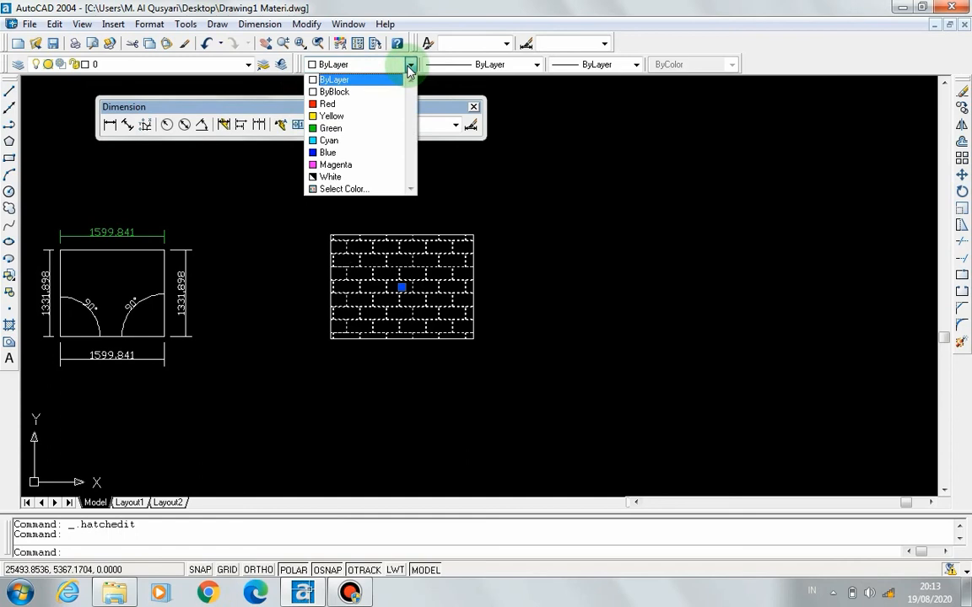
{"action": "left_click", "coordinate": [344, 141]}
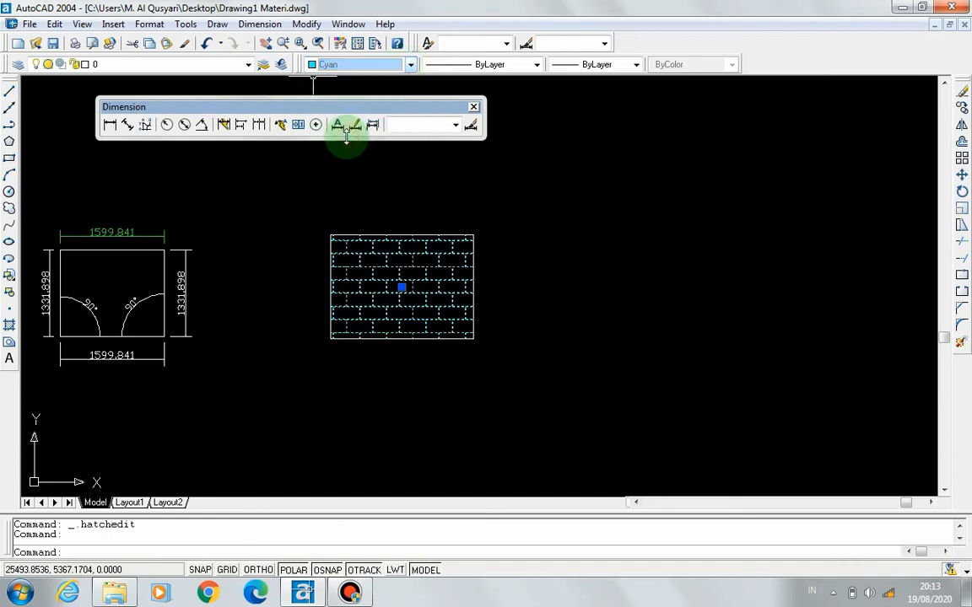
{"action": "key", "text": "Escape"}
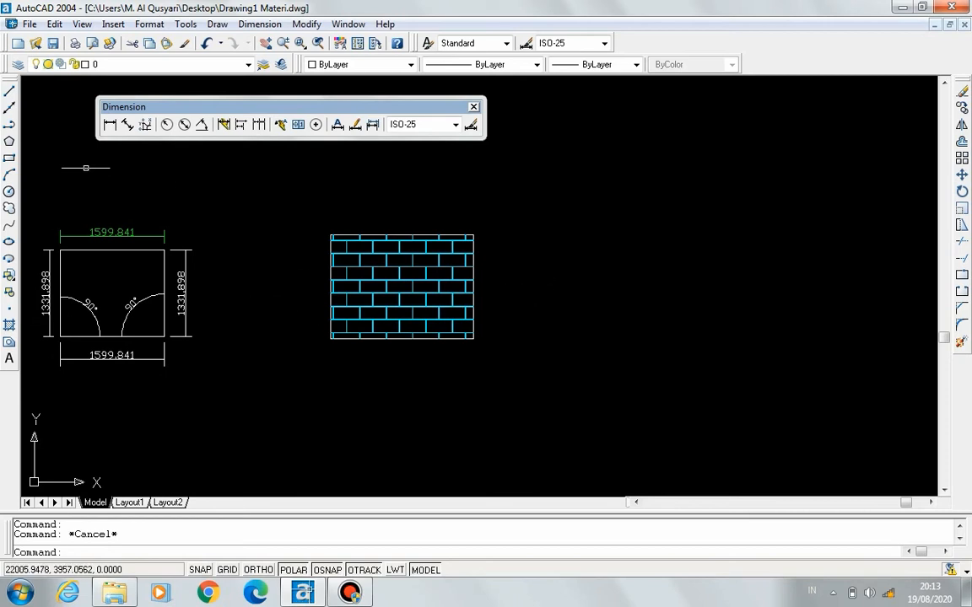
Draw a five-sided polygon inscribed in a circle of radius 700, centred in the empty area to the right of the hatched rectangle.
{"action": "left_click", "coordinate": [9, 142]}
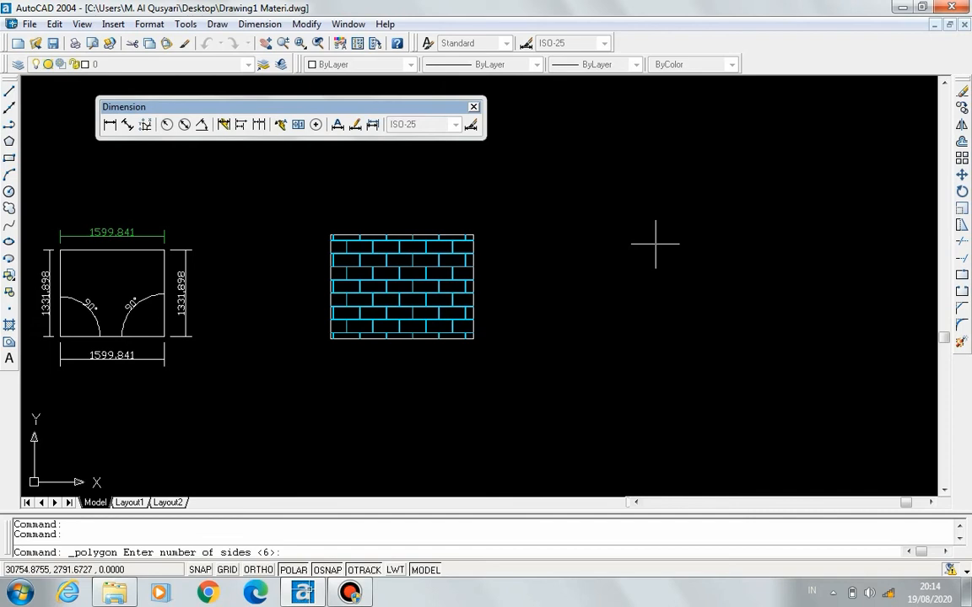
{"action": "type", "text": "5"}
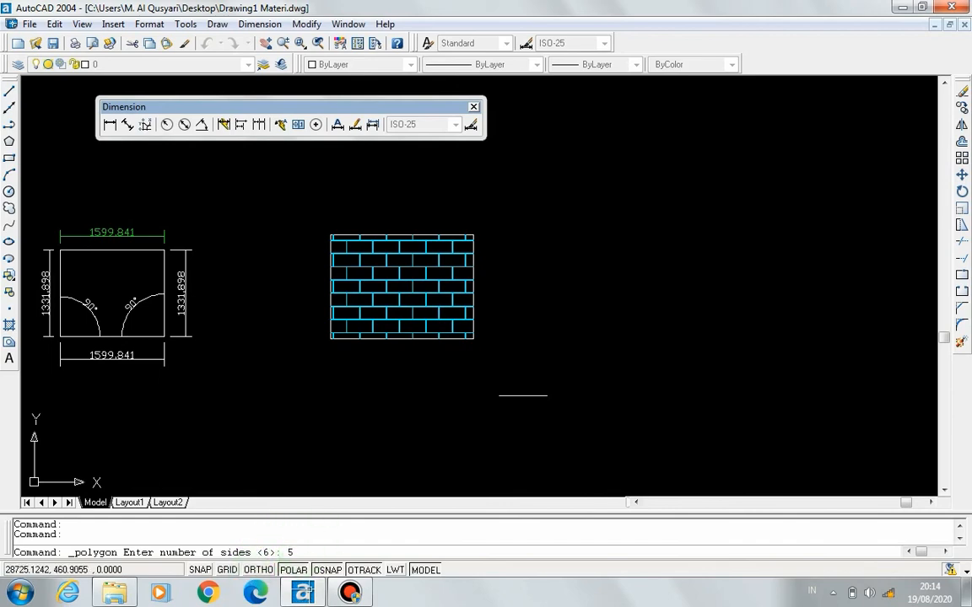
{"action": "key", "text": "Return"}
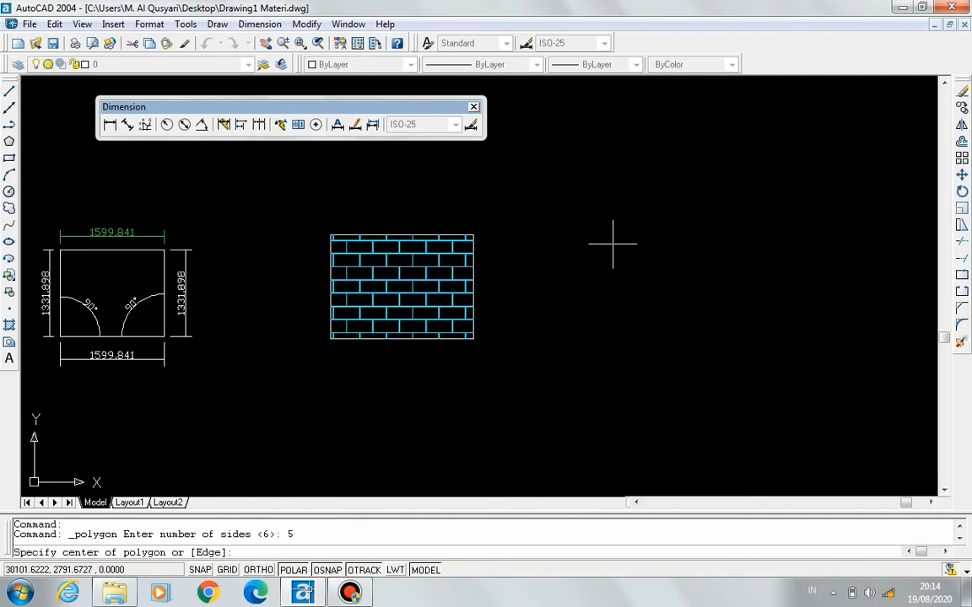
{"action": "left_click", "coordinate": [613, 244]}
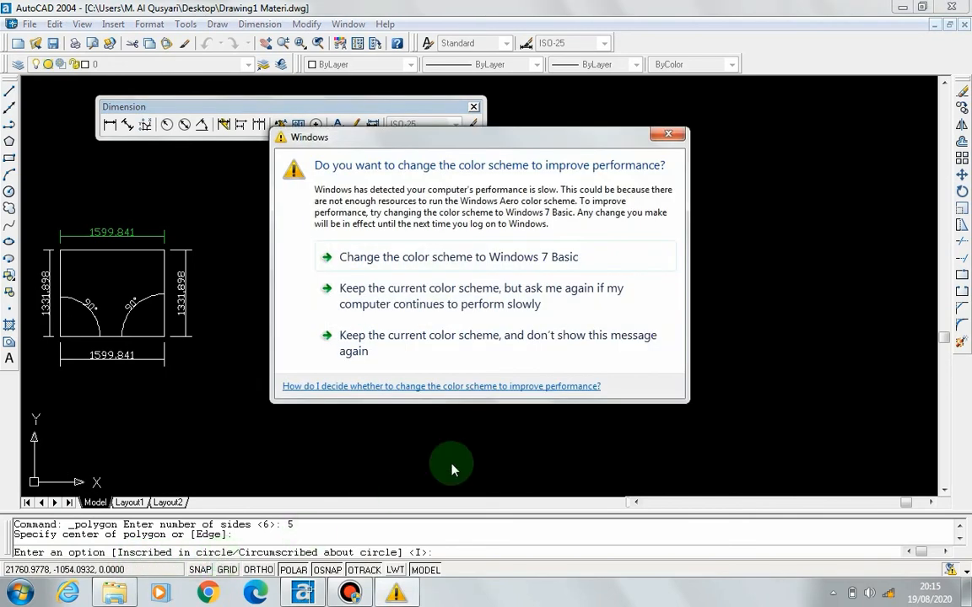
{"action": "left_click", "coordinate": [668, 134]}
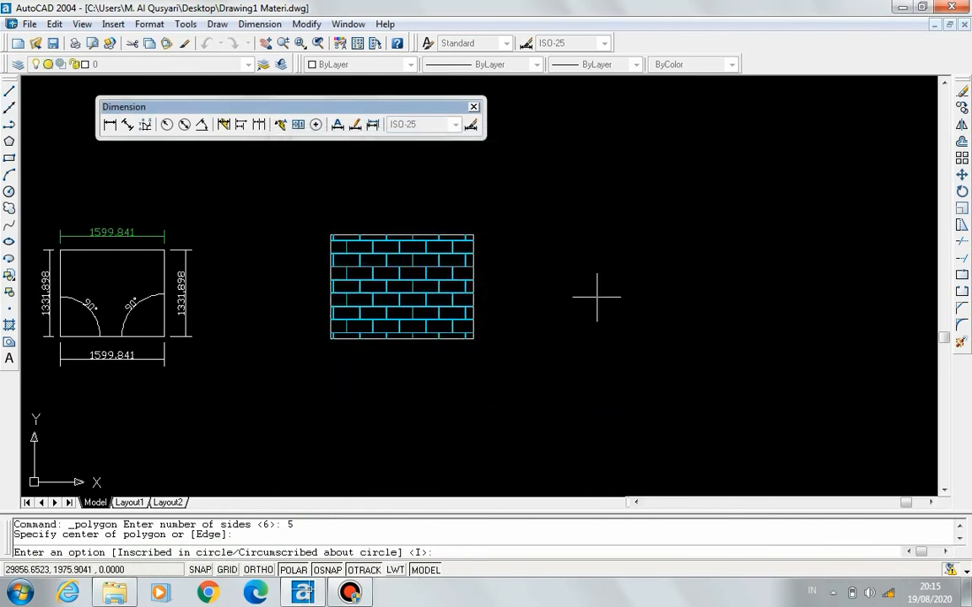
{"action": "type", "text": "i"}
{"action": "key", "text": "Return"}
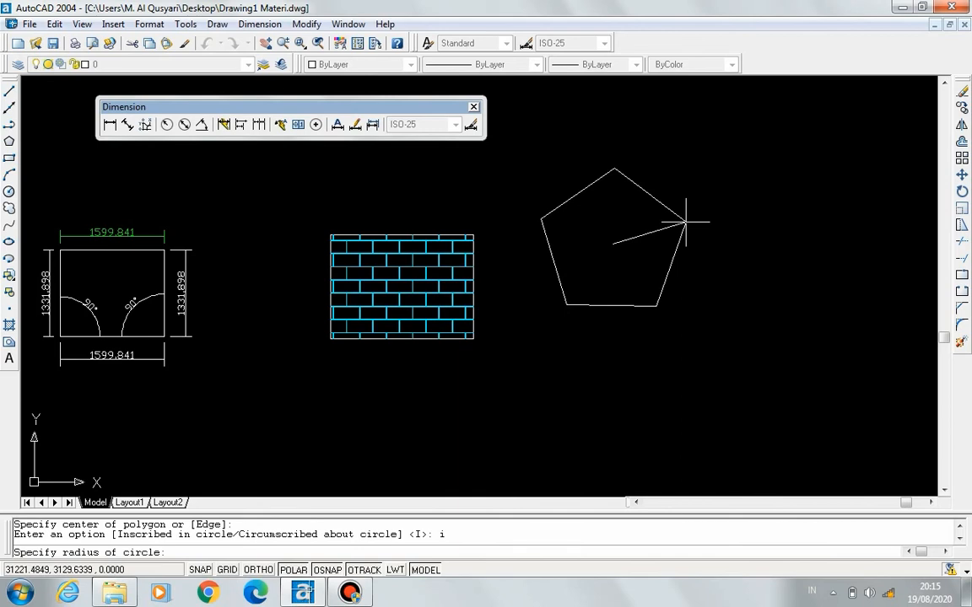
{"action": "type", "text": "700"}
{"action": "key", "text": "Return"}
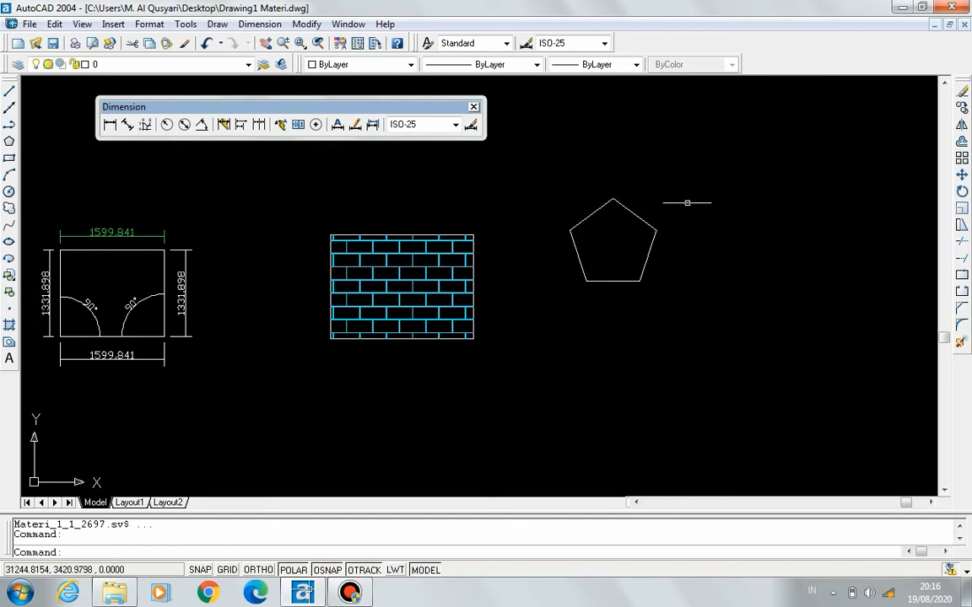
Draw a six-sided polygon inscribed in a circle of radius 800, centred to the lower right of the pentagon.
{"action": "left_click", "coordinate": [10, 143]}
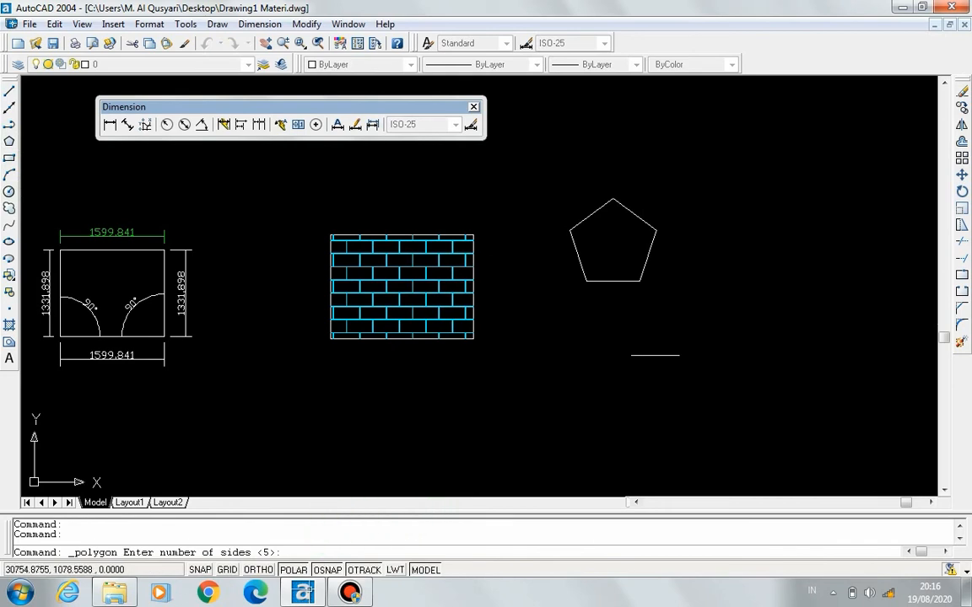
{"action": "type", "text": "6"}
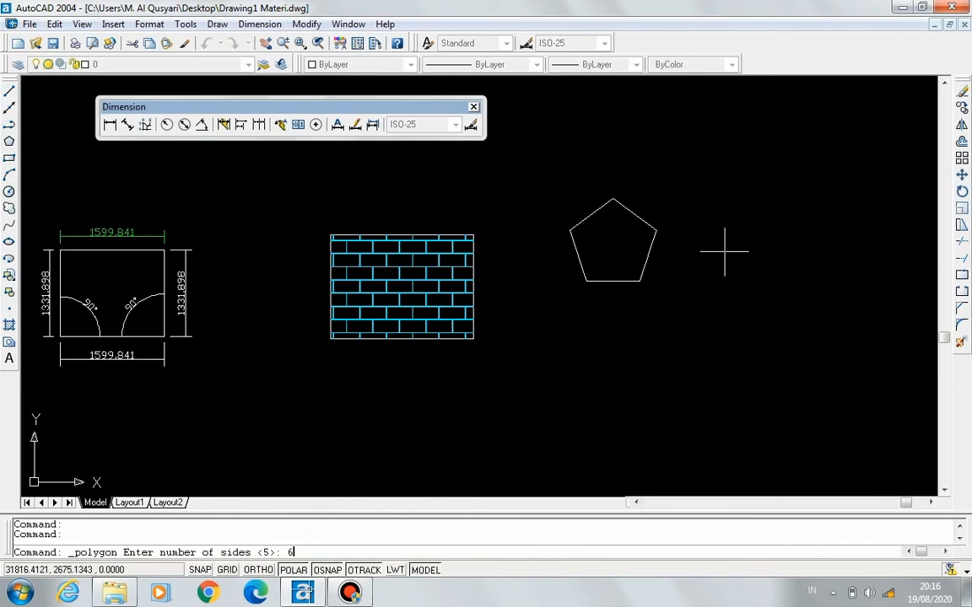
{"action": "key", "text": "Return"}
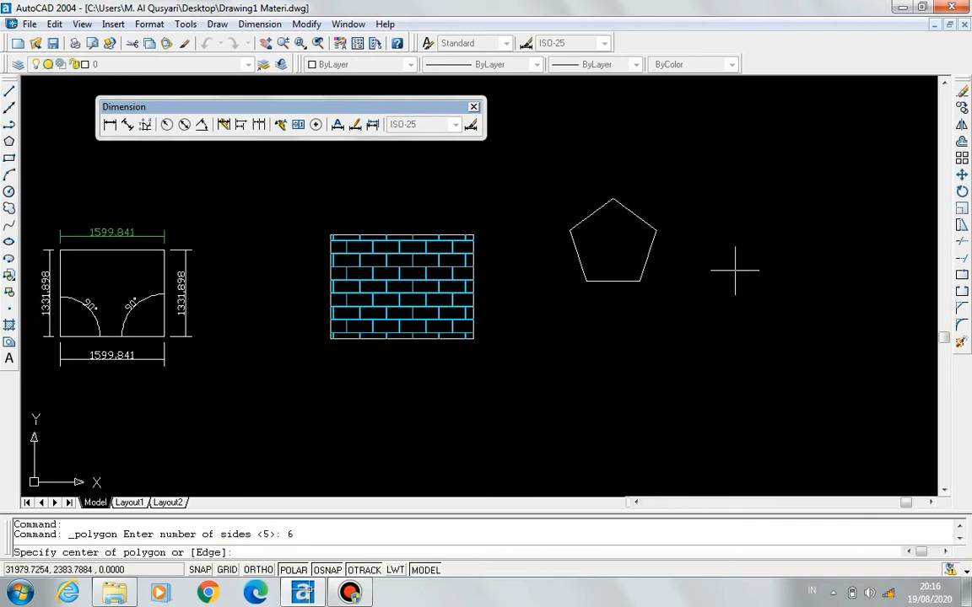
{"action": "left_click", "coordinate": [734, 271]}
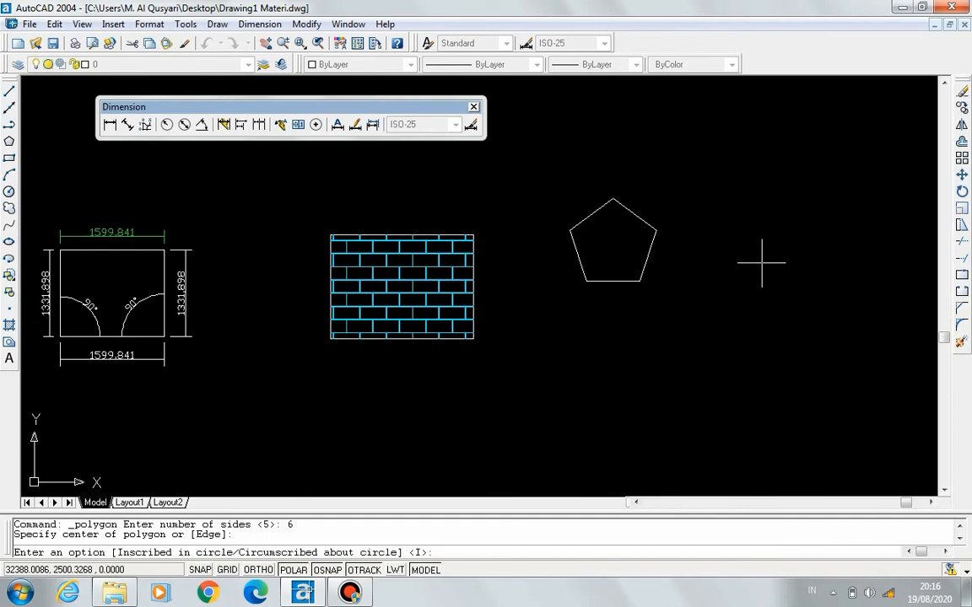
{"action": "type", "text": "i"}
{"action": "key", "text": "Return"}
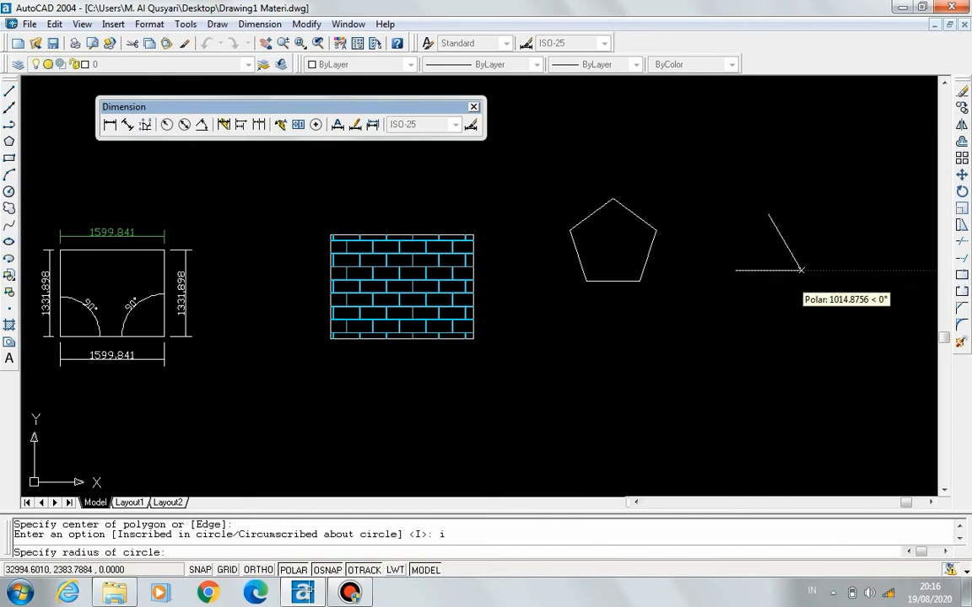
{"action": "type", "text": "800"}
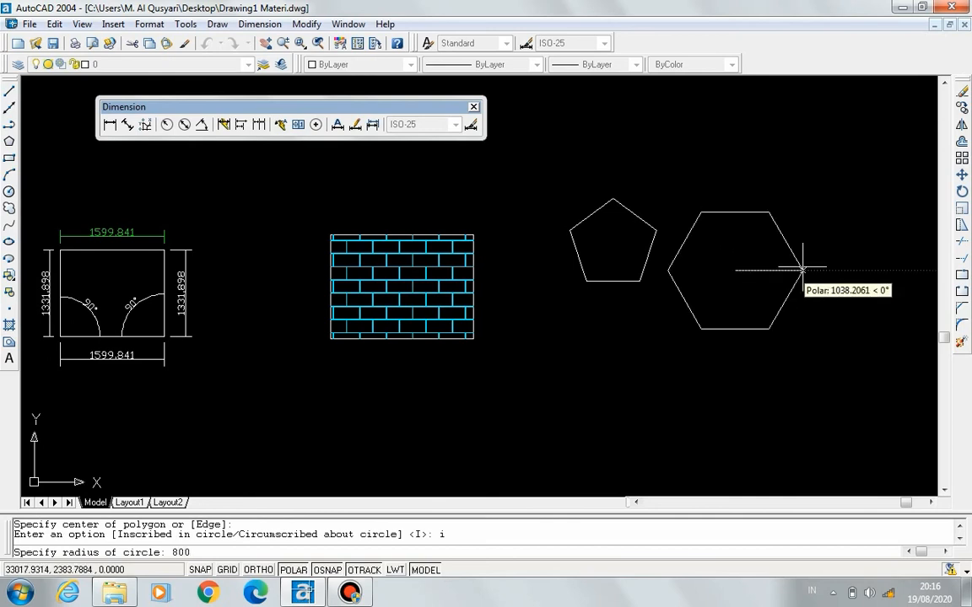
{"action": "key", "text": "Return"}
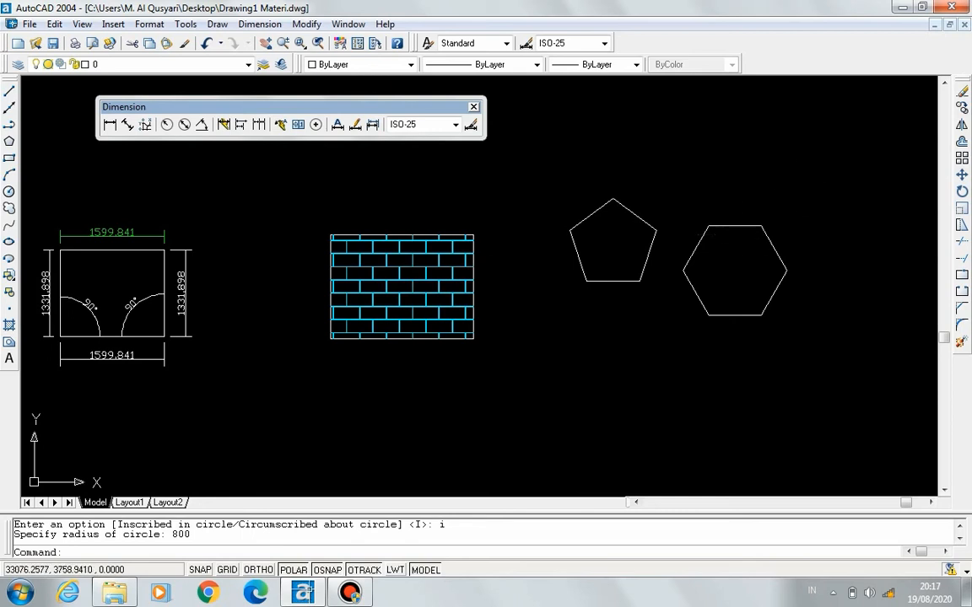
Start a boundary hatch and choose the predefined honeycomb pattern HONEY.
{"action": "left_click", "coordinate": [8, 325]}
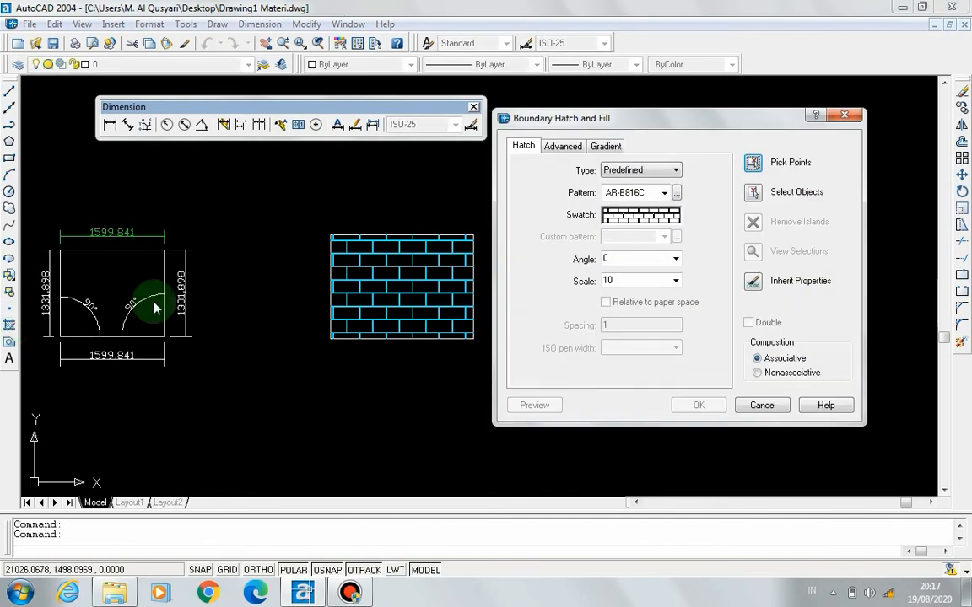
{"action": "left_click", "coordinate": [639, 216]}
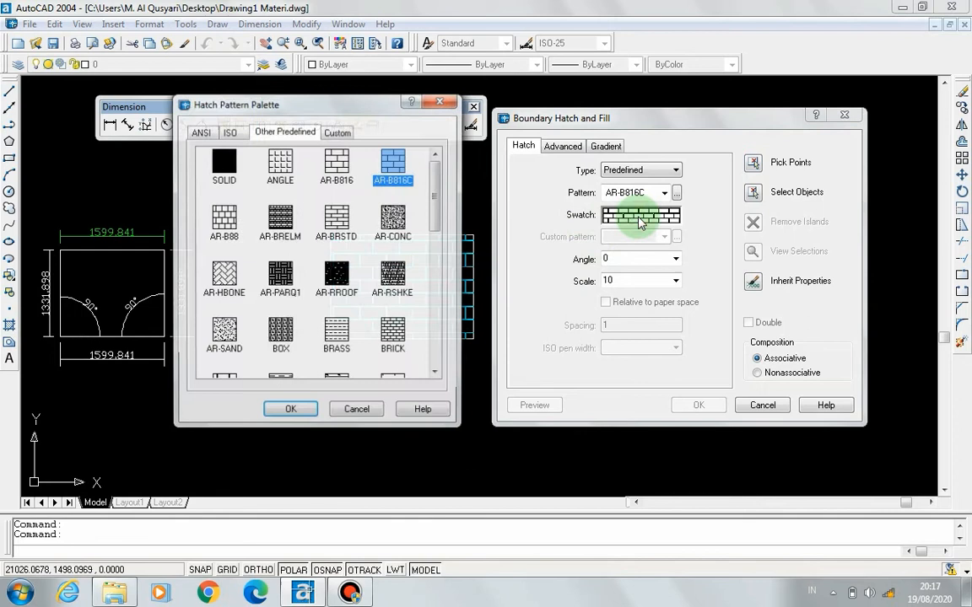
{"action": "scroll", "coordinate": [296, 303], "scroll_direction": "down", "scroll_amount": 7}
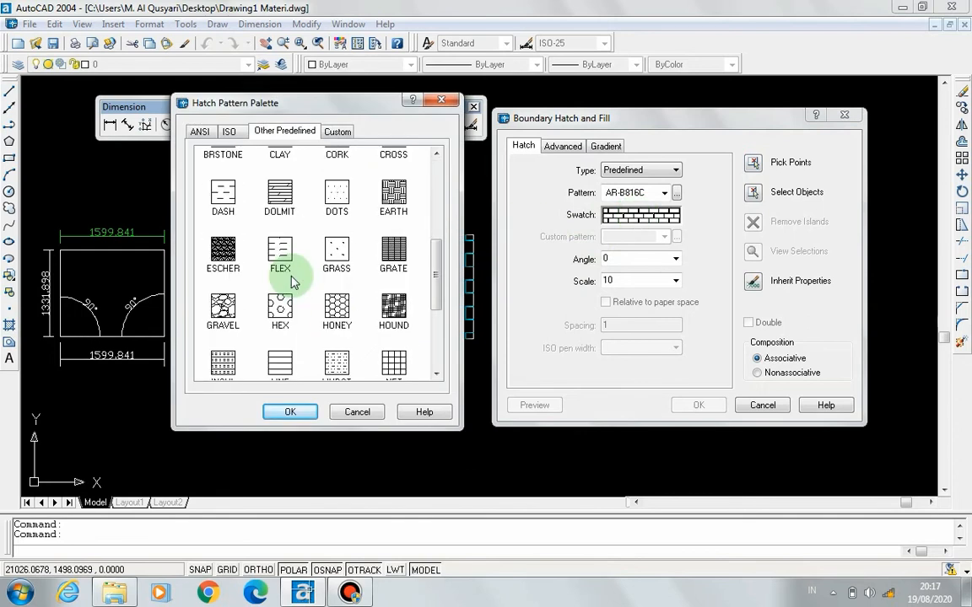
{"action": "left_click", "coordinate": [336, 221]}
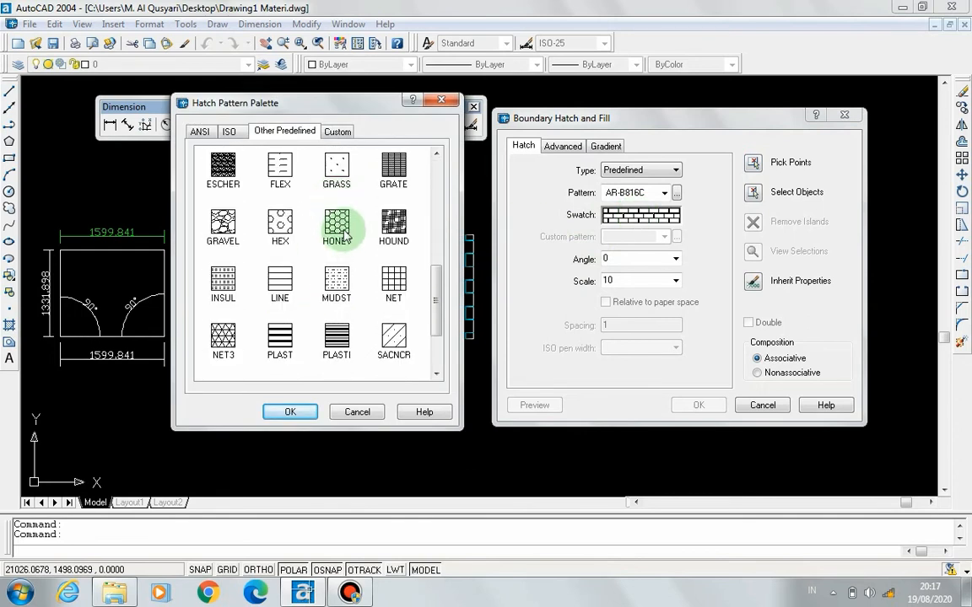
{"action": "left_click", "coordinate": [306, 418]}
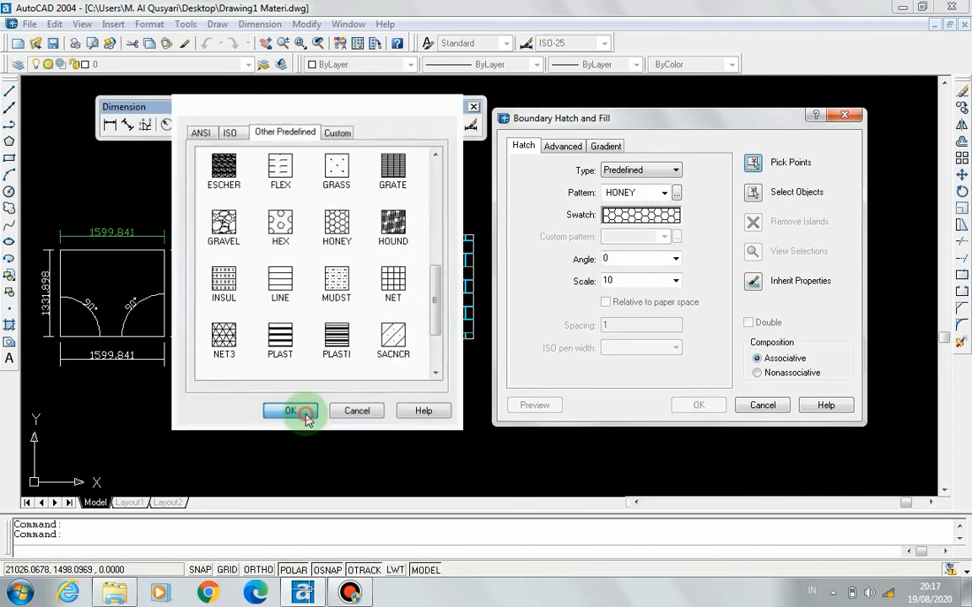
Set the hatch scale to 1 and try to fill the hexagon with the HONEY pattern.
{"action": "double_click", "coordinate": [635, 279]}
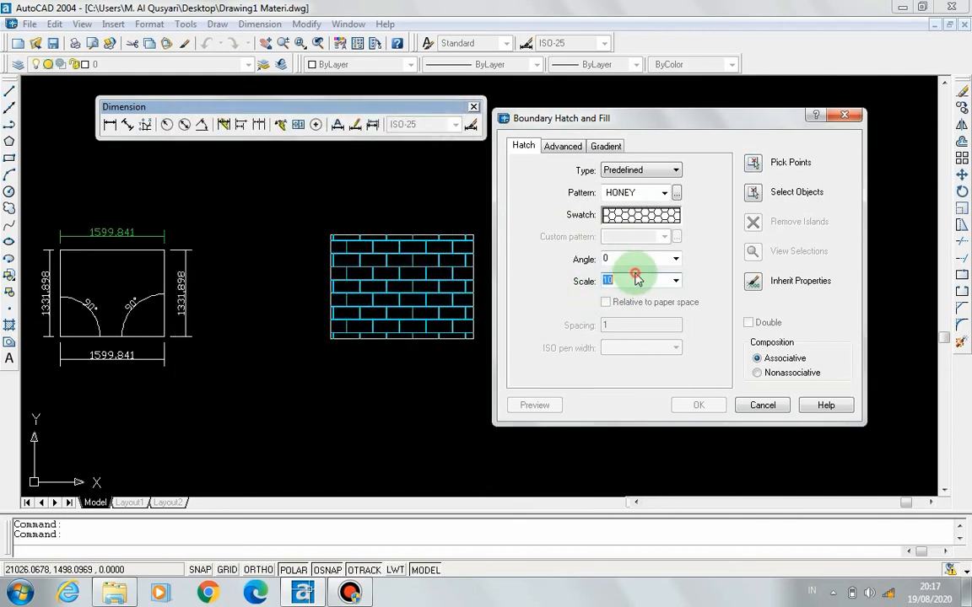
{"action": "type", "text": "1"}
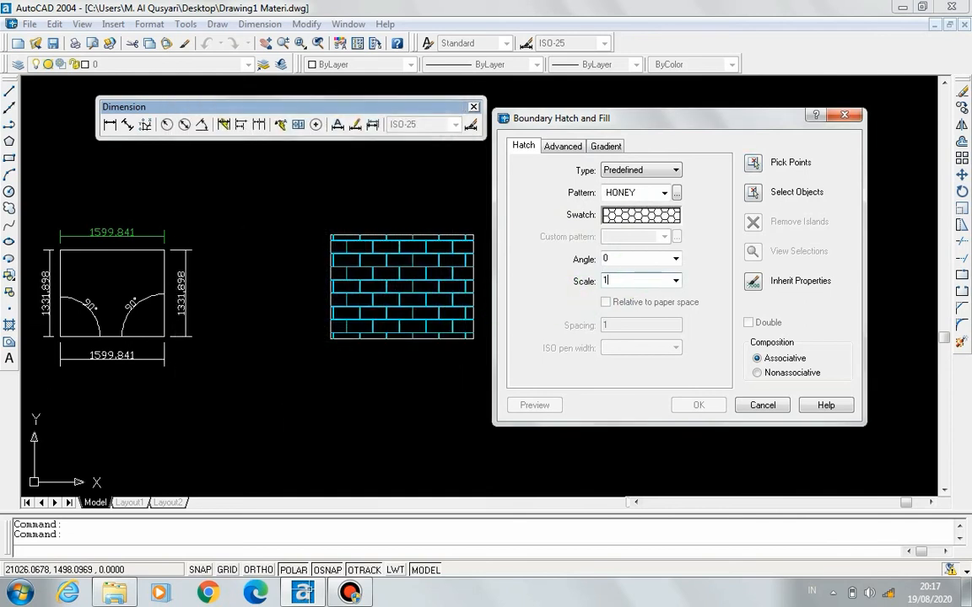
{"action": "left_click", "coordinate": [752, 164]}
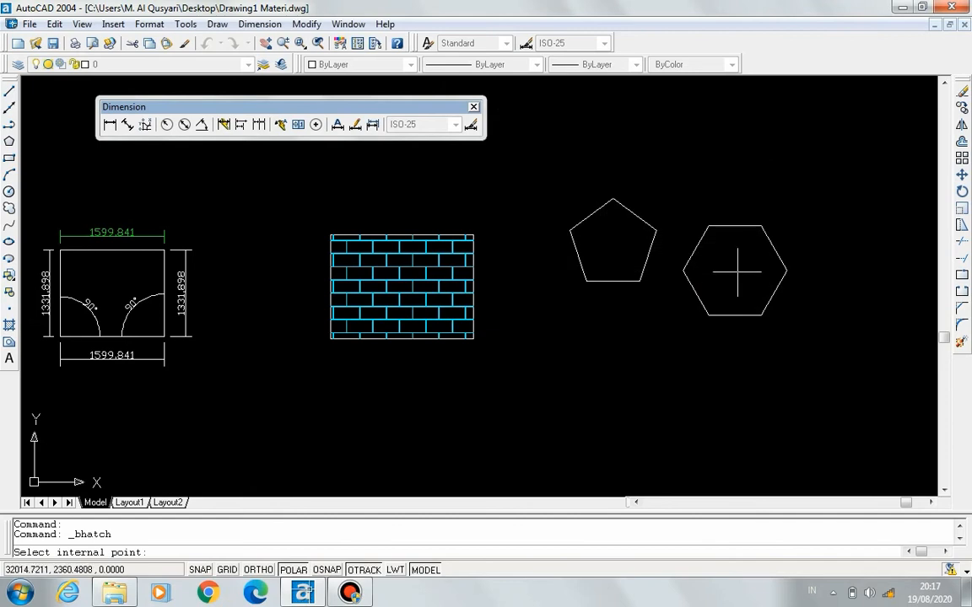
{"action": "left_click", "coordinate": [741, 260]}
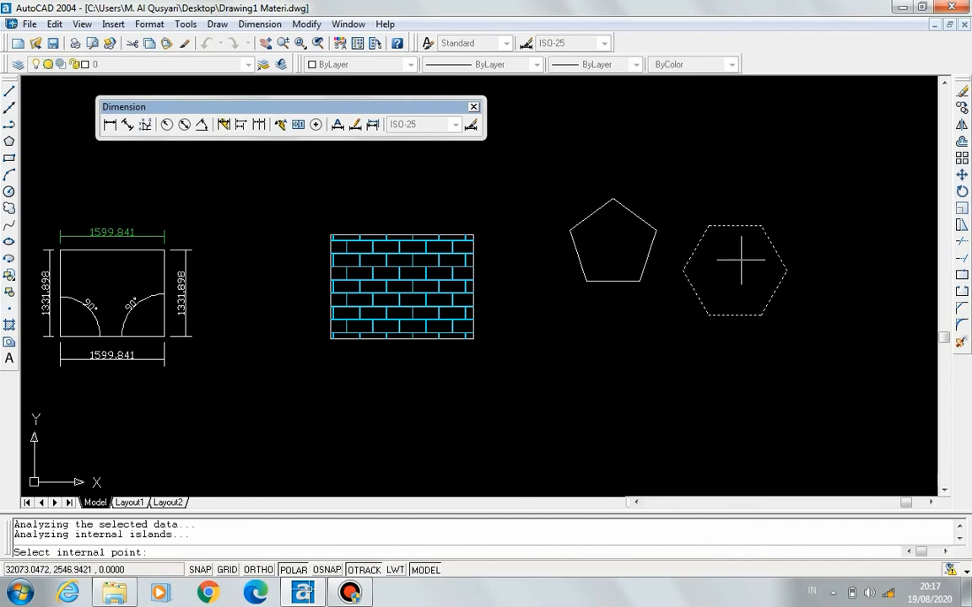
{"action": "right_click", "coordinate": [740, 260]}
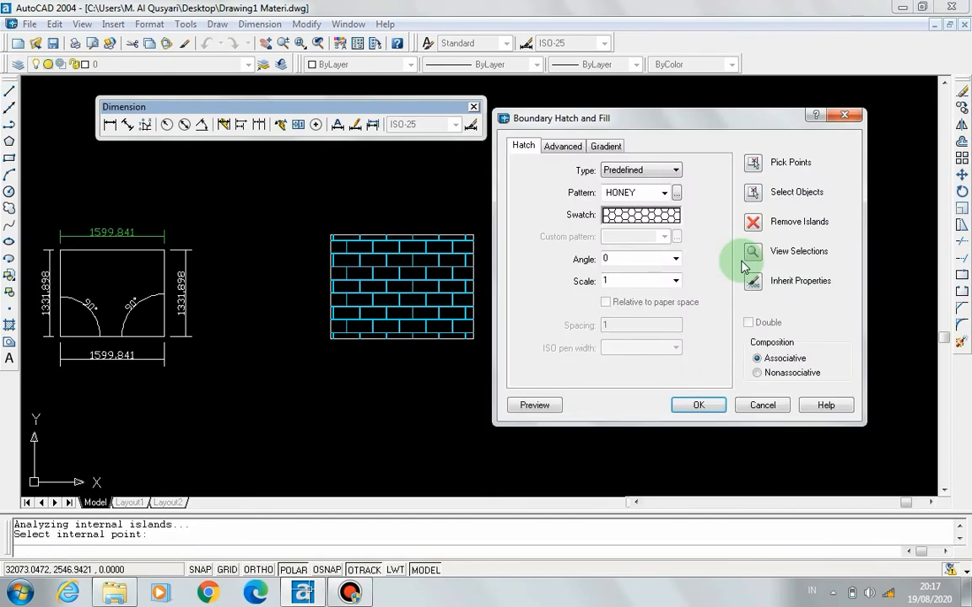
{"action": "left_click", "coordinate": [700, 406]}
{"action": "left_click", "coordinate": [717, 251]}
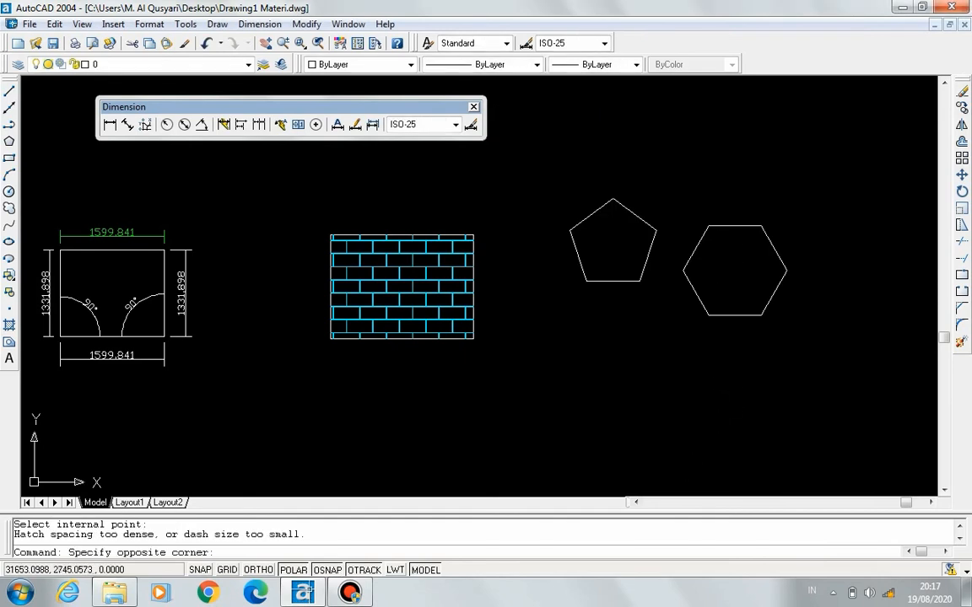
{"action": "left_click", "coordinate": [693, 244]}
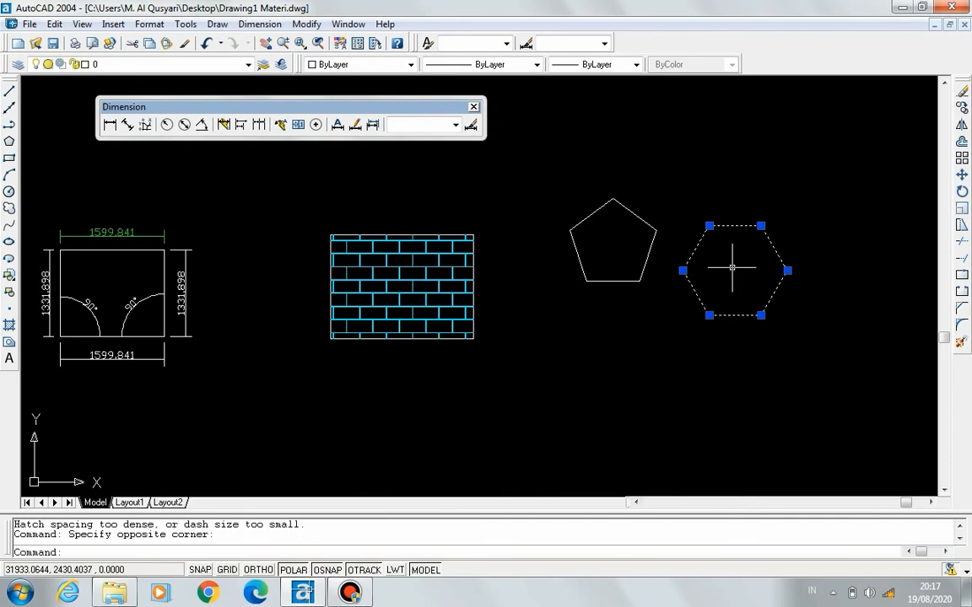
{"action": "key", "text": "Escape"}
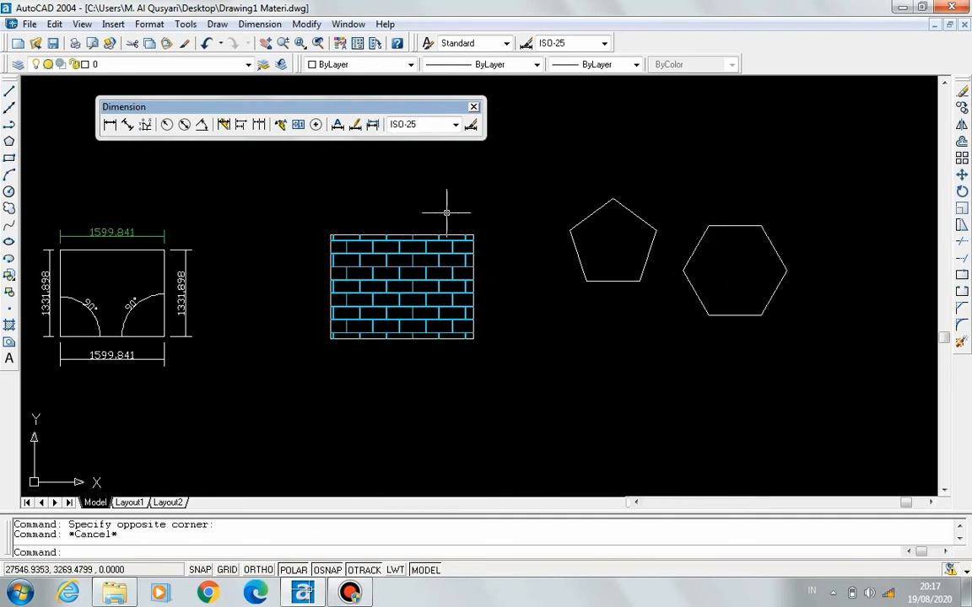
Retry the boundary hatch on the hexagon's interior with the same HONEY pattern and scale.
{"action": "left_click", "coordinate": [9, 326]}
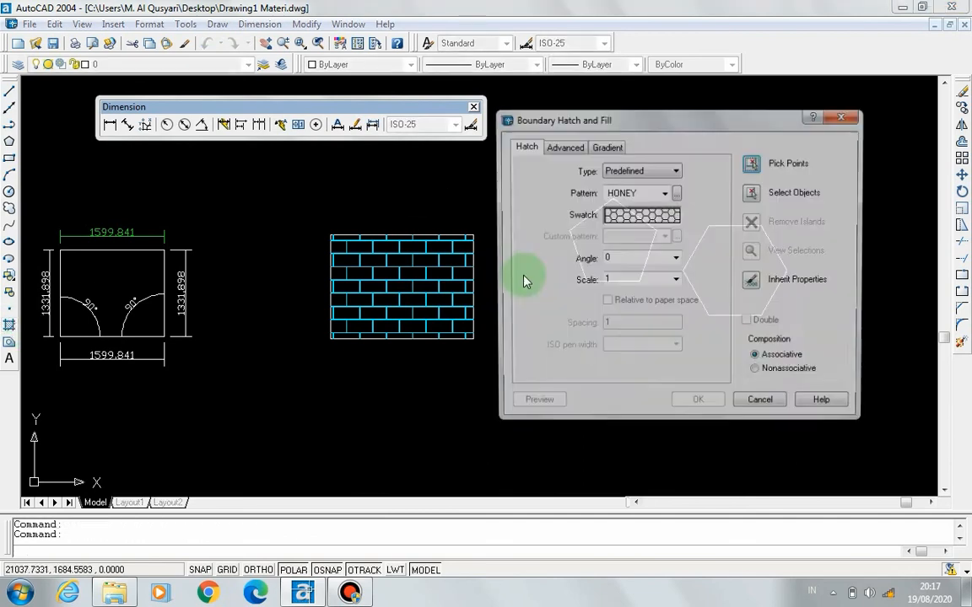
{"action": "left_click", "coordinate": [753, 163]}
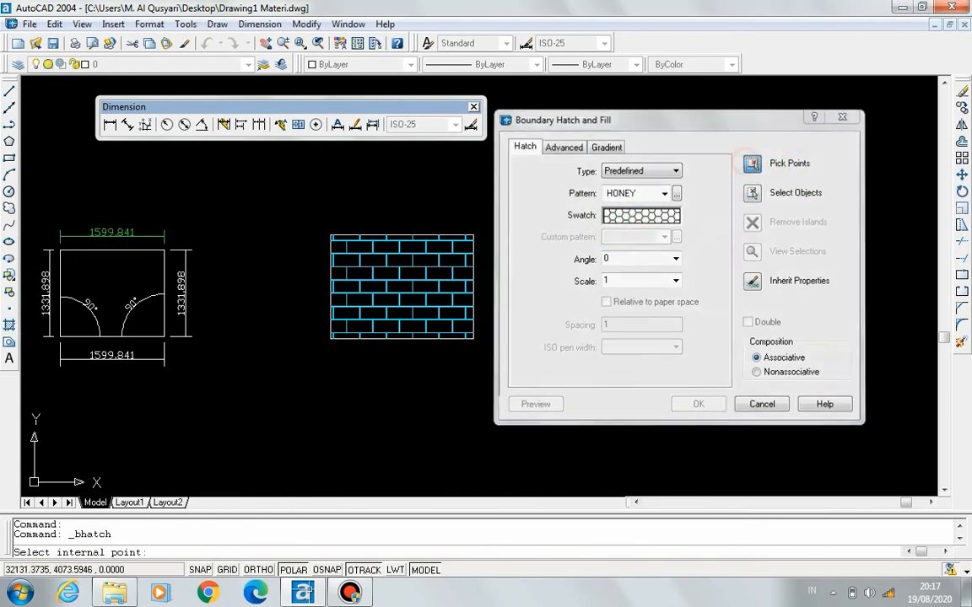
{"action": "left_click", "coordinate": [747, 266]}
{"action": "right_click", "coordinate": [746, 266]}
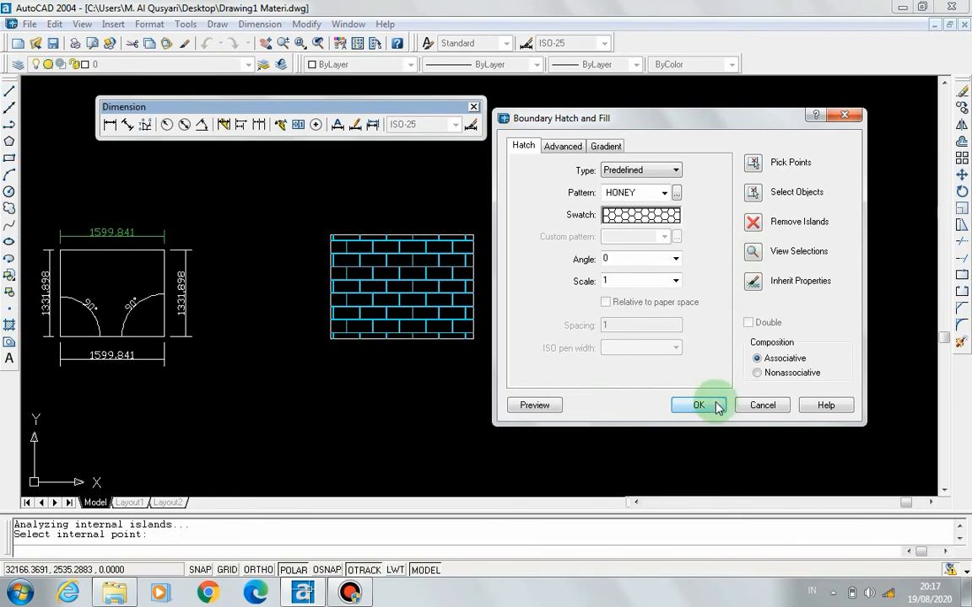
{"action": "left_click", "coordinate": [690, 405]}
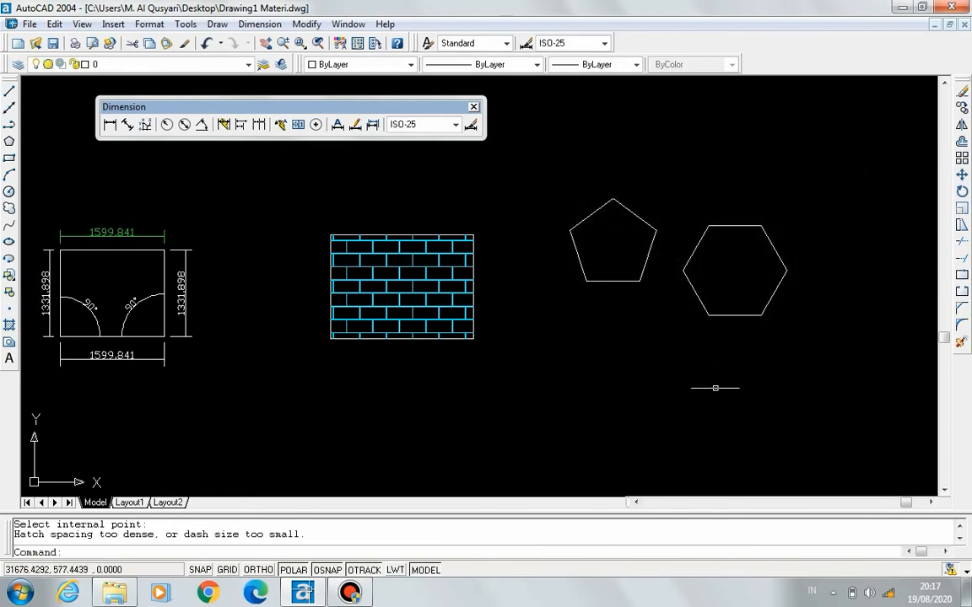
{"action": "left_click", "coordinate": [723, 265]}
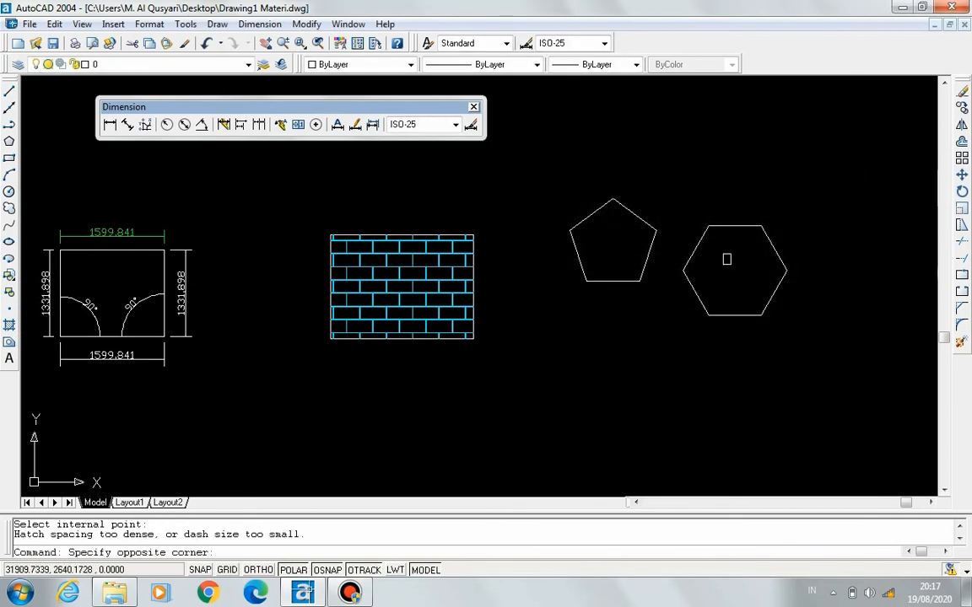
{"action": "left_click", "coordinate": [731, 254]}
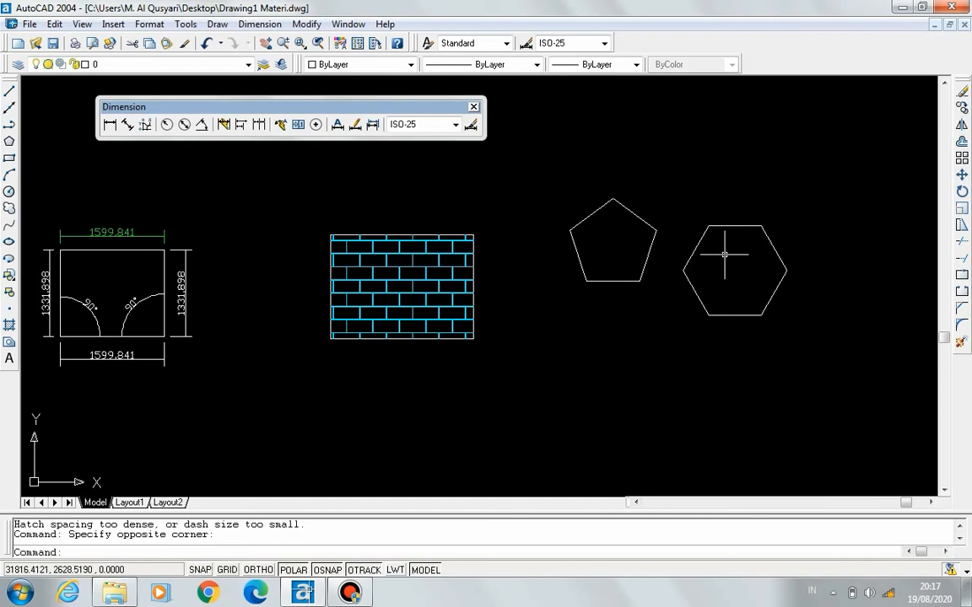
{"action": "left_click", "coordinate": [725, 255]}
{"action": "left_click", "coordinate": [699, 254]}
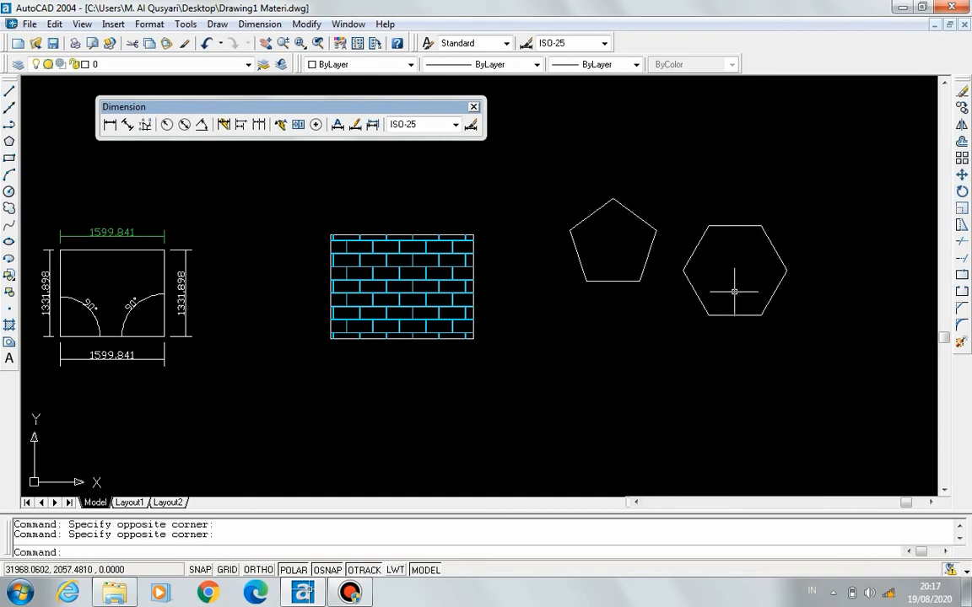
Try to fill the hexagon with the HONEY pattern at a scale of 0.25.
{"action": "left_click", "coordinate": [10, 326]}
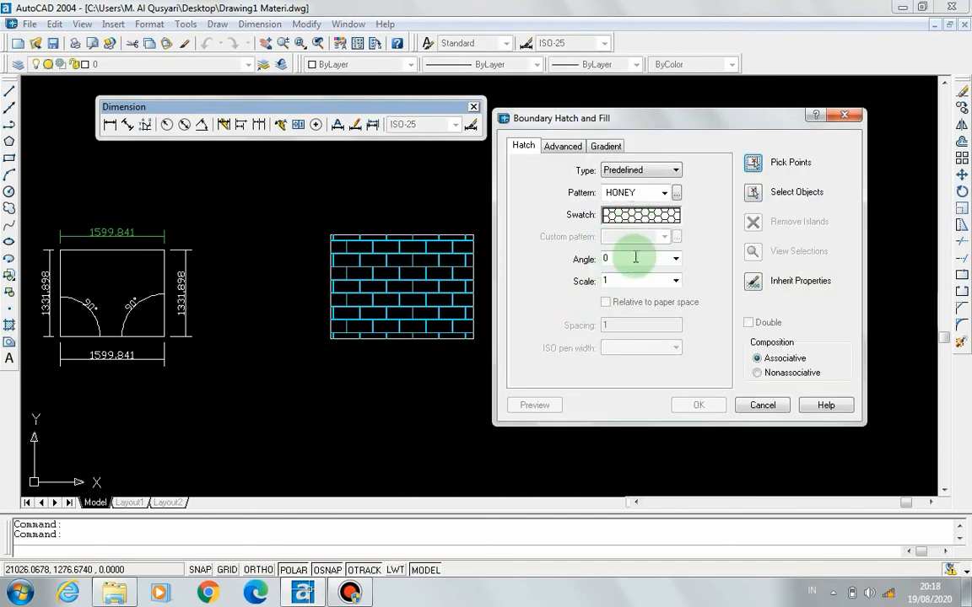
{"action": "double_click", "coordinate": [649, 277]}
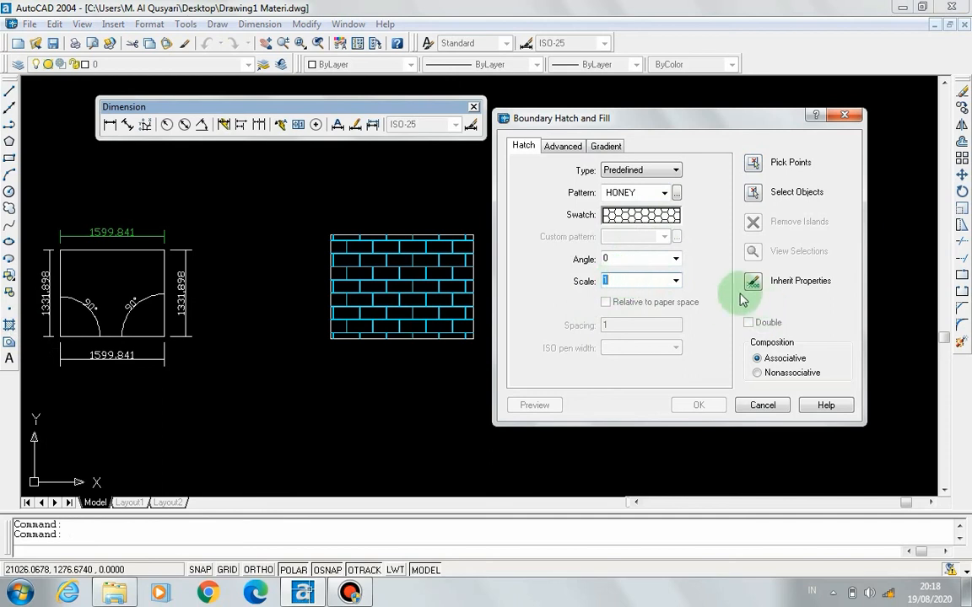
{"action": "left_click", "coordinate": [675, 280]}
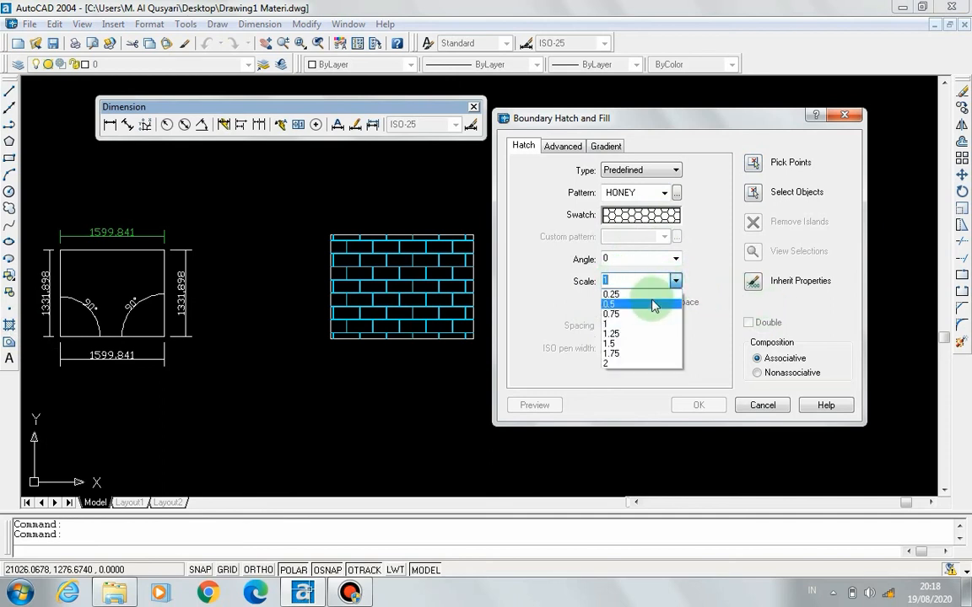
{"action": "left_click", "coordinate": [611, 294]}
{"action": "left_click", "coordinate": [753, 168]}
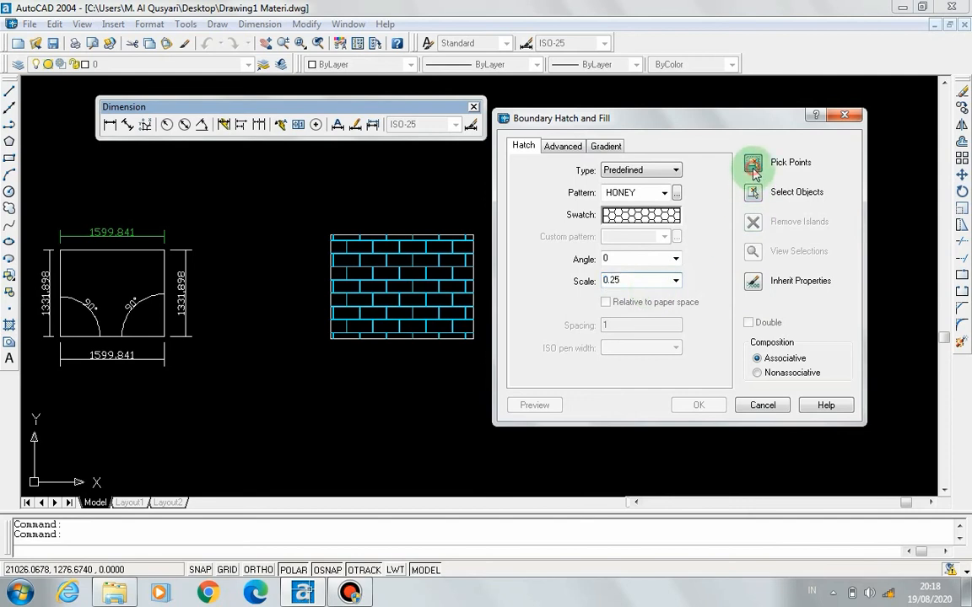
{"action": "left_click", "coordinate": [719, 271]}
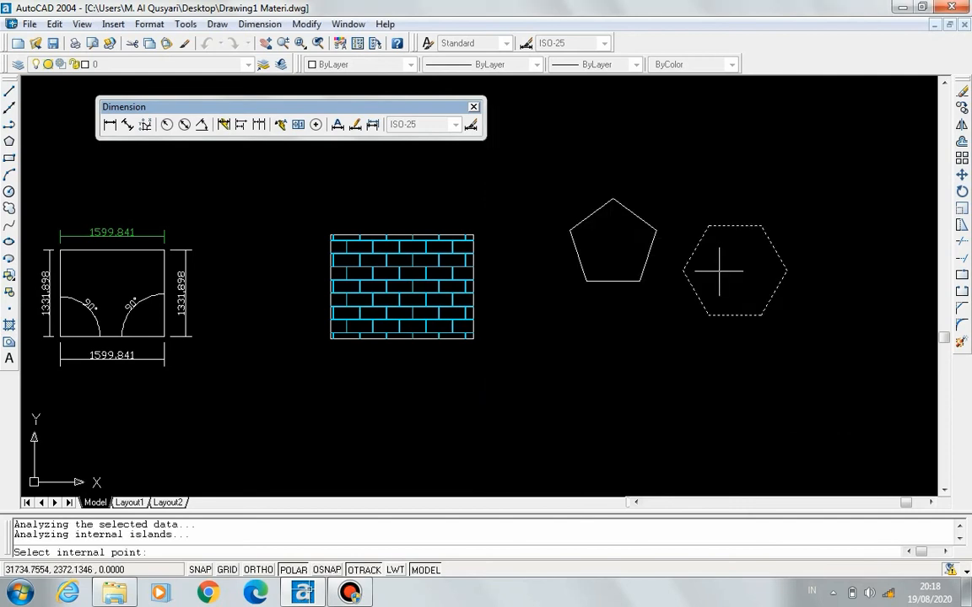
{"action": "key", "text": "Return"}
{"action": "left_click", "coordinate": [694, 404]}
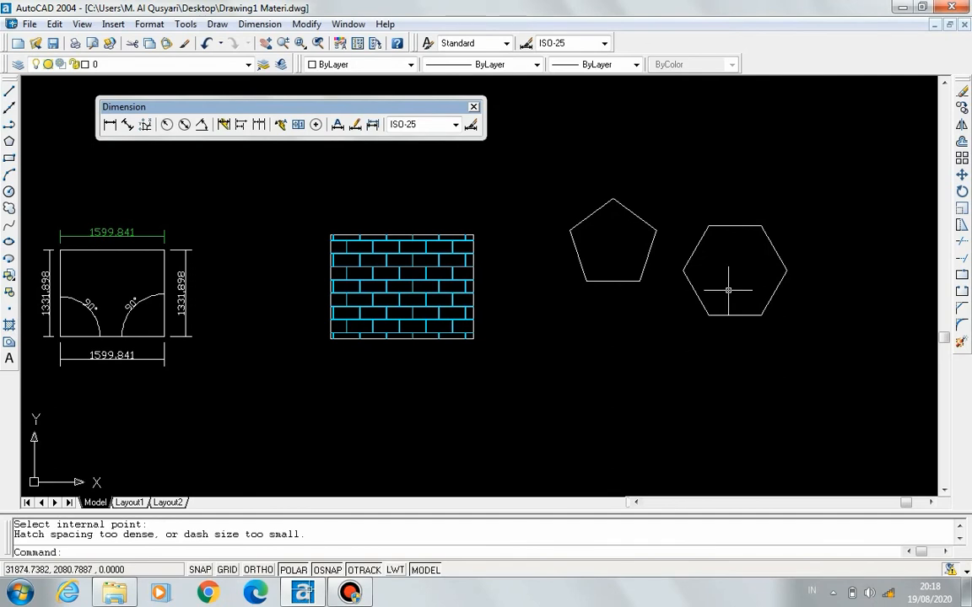
{"action": "left_click", "coordinate": [730, 273]}
{"action": "left_click", "coordinate": [732, 270]}
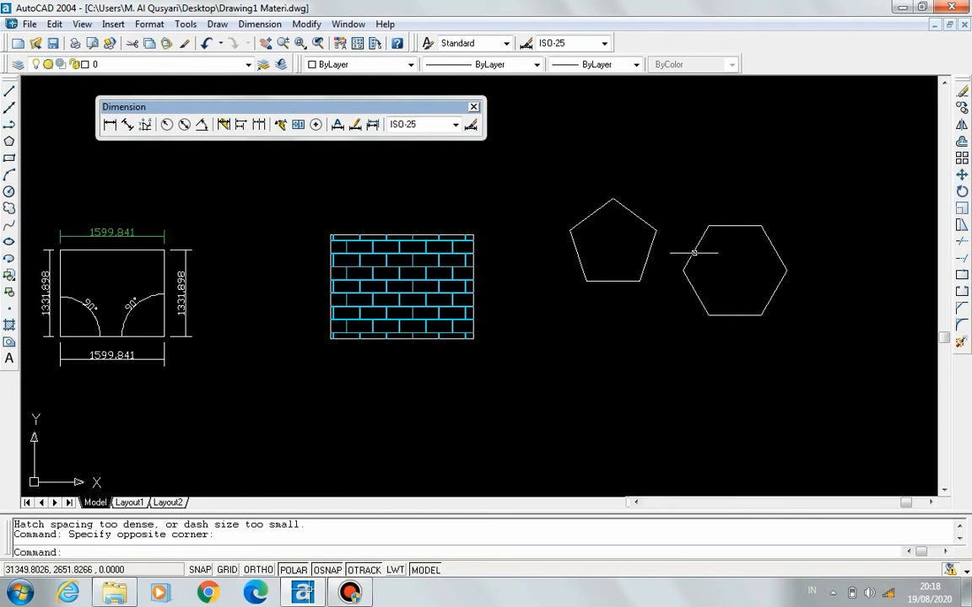
Fill the hexagon with a boundary hatch using the predefined brick pattern AR-B816.
{"action": "left_click", "coordinate": [9, 325]}
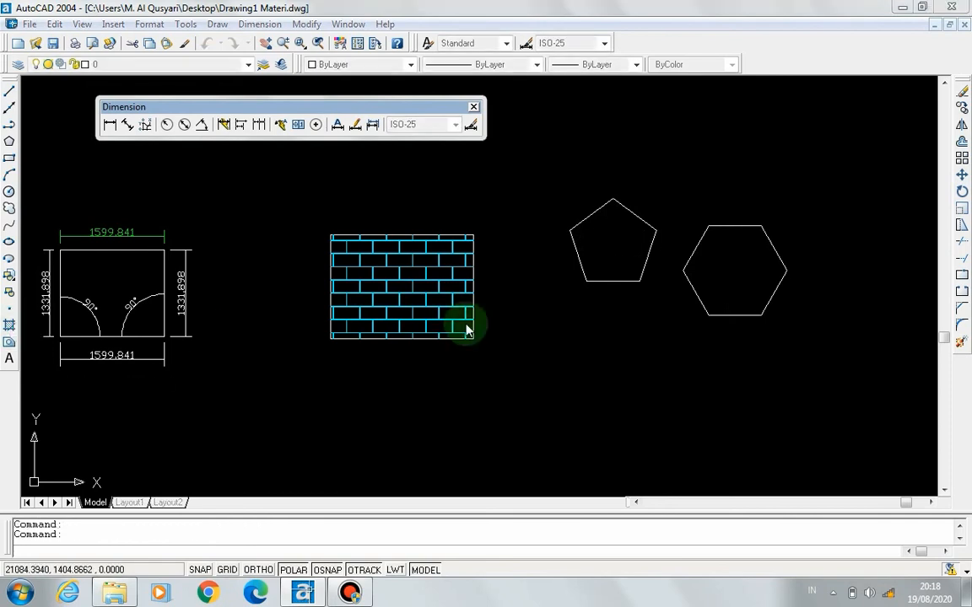
{"action": "left_click", "coordinate": [639, 215]}
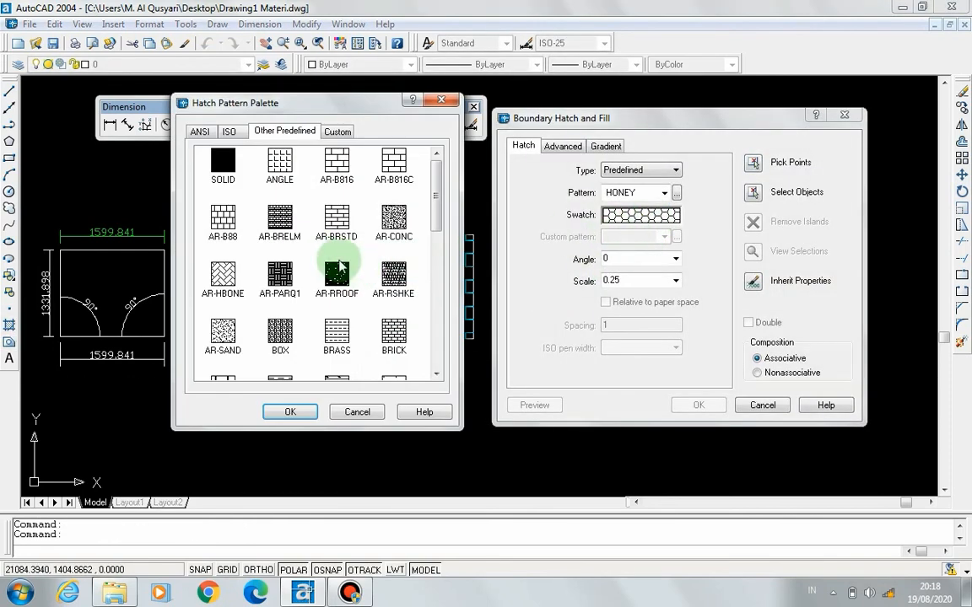
{"action": "left_click", "coordinate": [336, 165]}
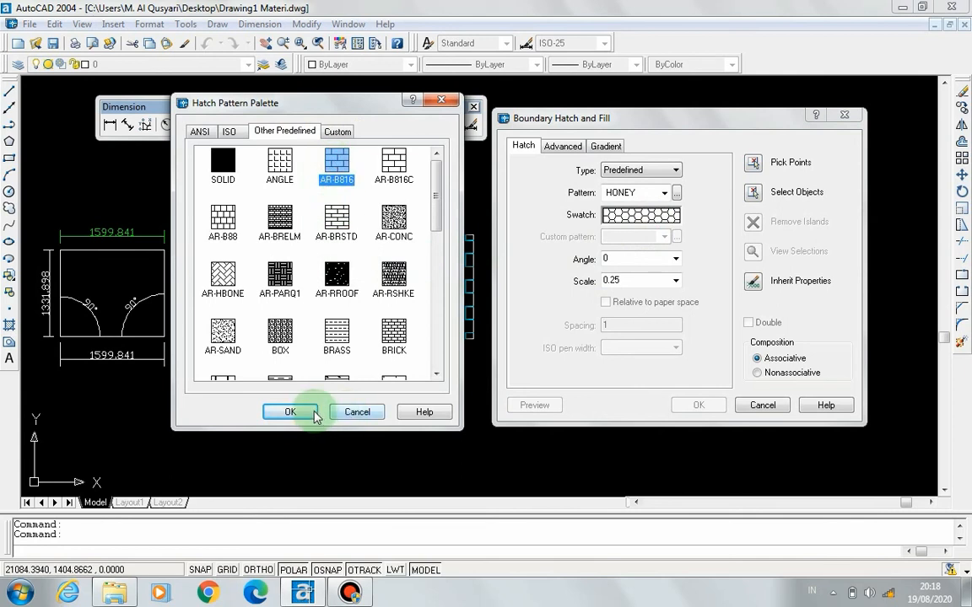
{"action": "left_click", "coordinate": [295, 411]}
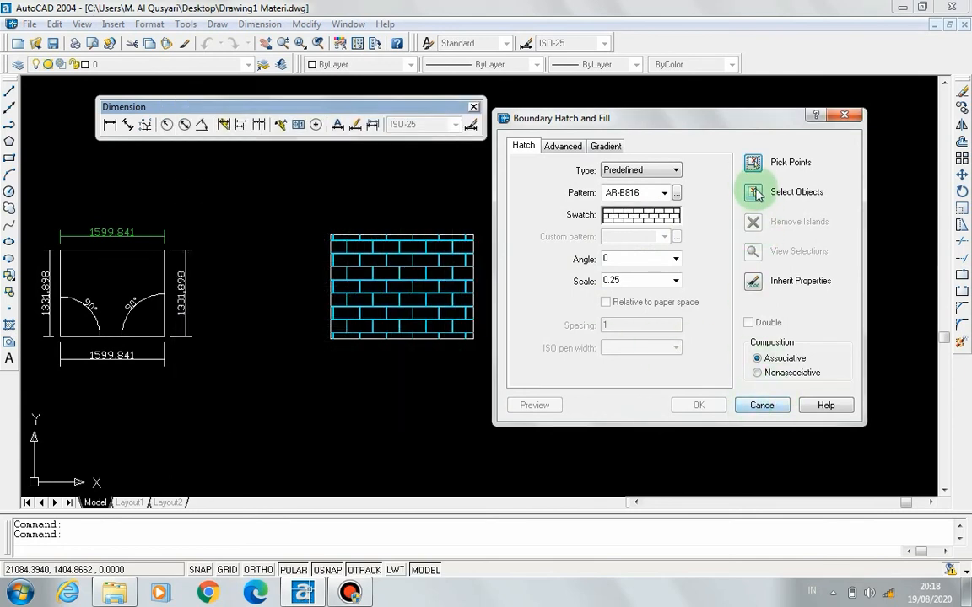
{"action": "left_click", "coordinate": [752, 169]}
{"action": "left_click", "coordinate": [755, 266]}
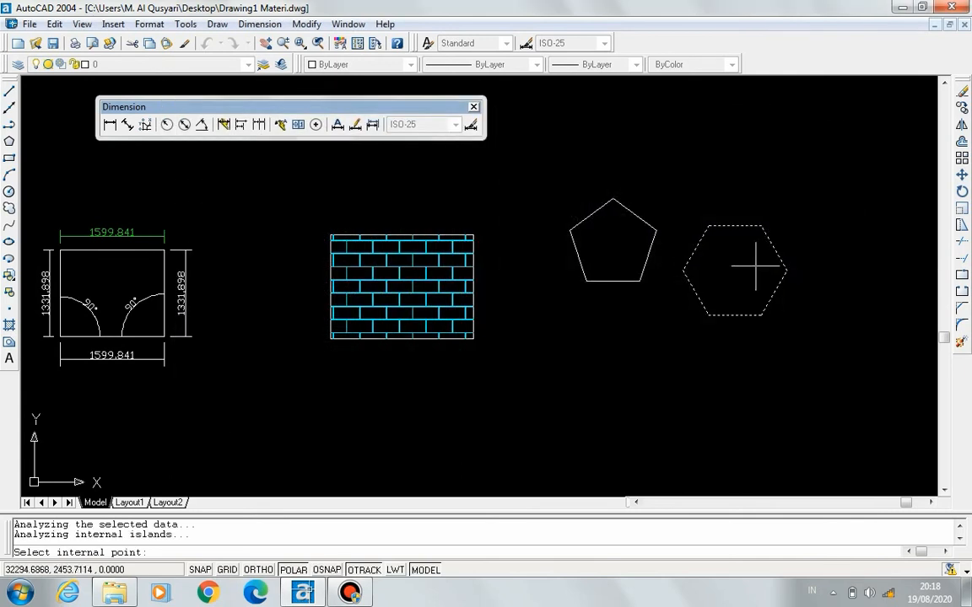
{"action": "key", "text": "Return"}
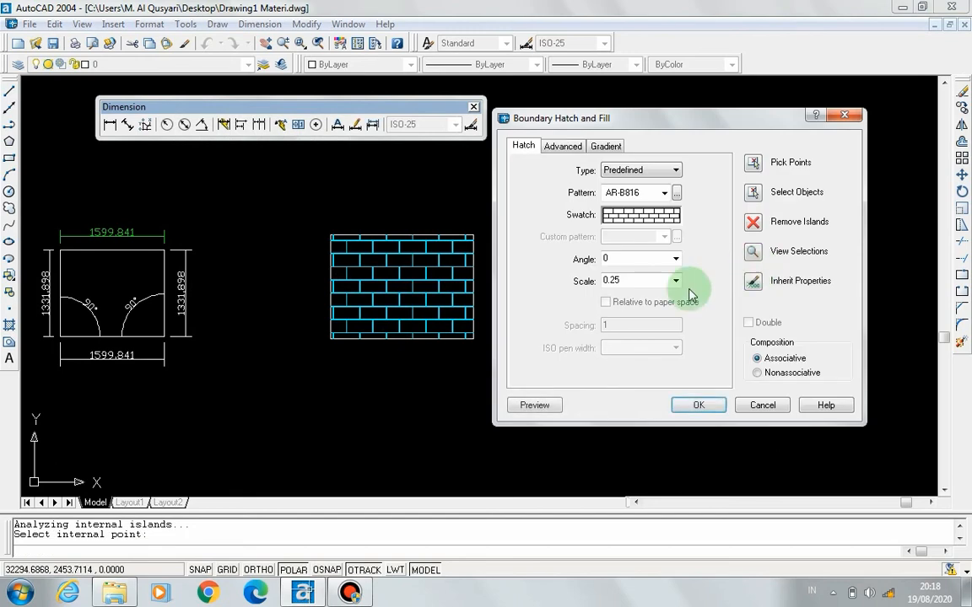
{"action": "left_click", "coordinate": [690, 404]}
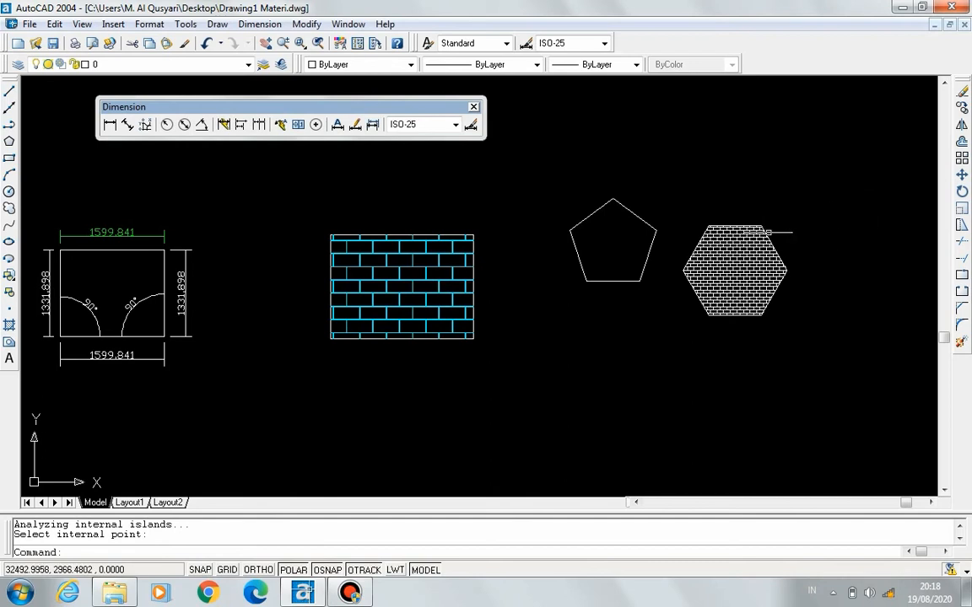
Edit the hexagon's brick hatch and set its scale to 1.
{"action": "scroll", "coordinate": [778, 258], "scroll_direction": "up", "scroll_amount": 2}
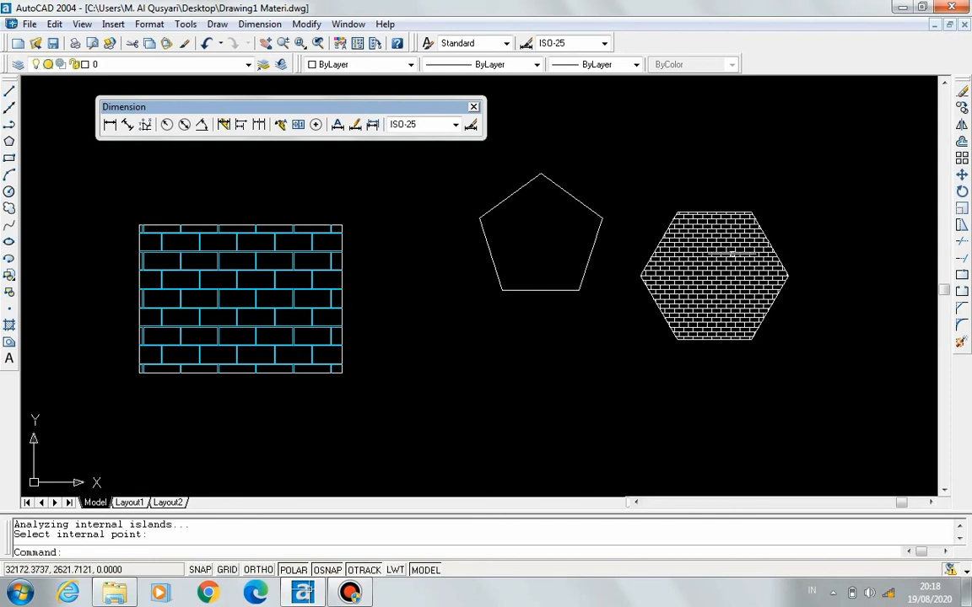
{"action": "left_click", "coordinate": [732, 253]}
{"action": "double_click", "coordinate": [732, 254]}
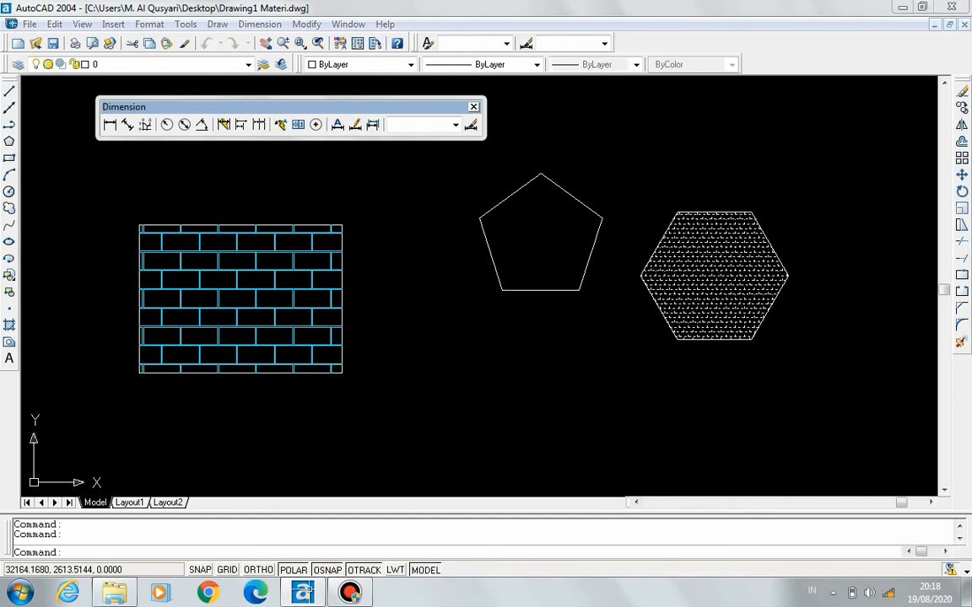
{"action": "left_click", "coordinate": [676, 279]}
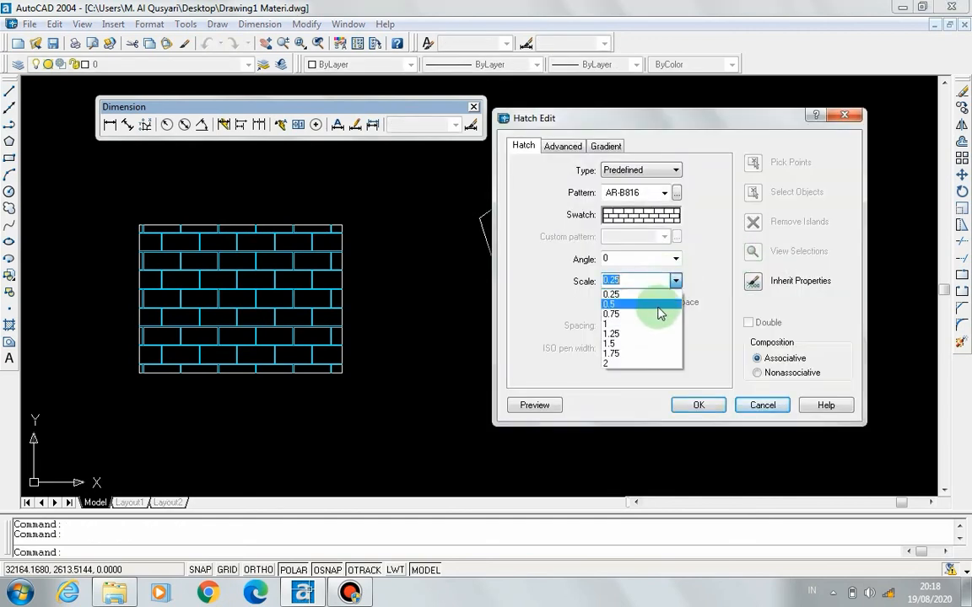
{"action": "left_click", "coordinate": [660, 325]}
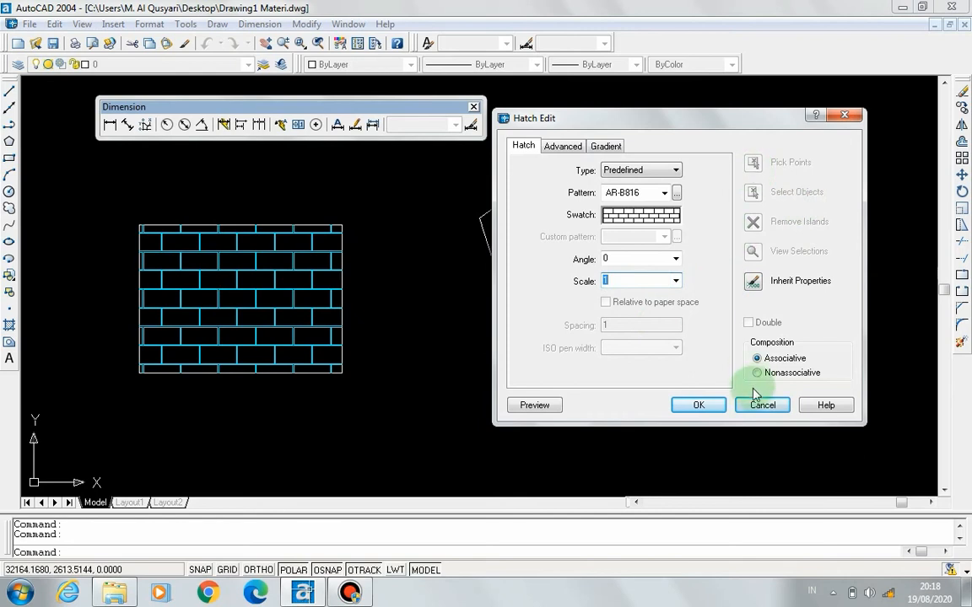
{"action": "left_click", "coordinate": [709, 404]}
{"action": "scroll", "coordinate": [766, 226], "scroll_direction": "down", "scroll_amount": 2}
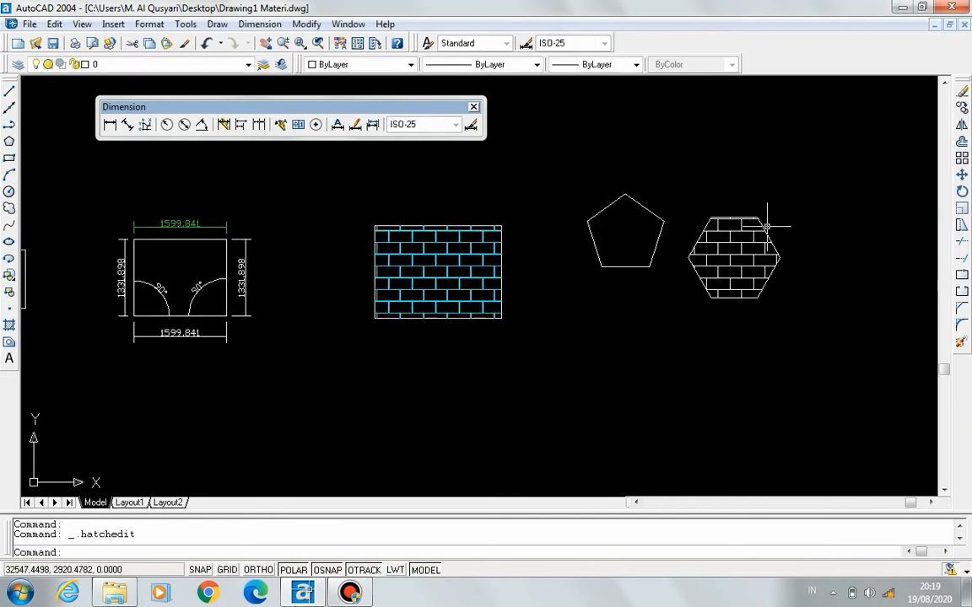
{"action": "middle_click_drag", "start_coordinate": [766, 226], "coordinate": [789, 219]}
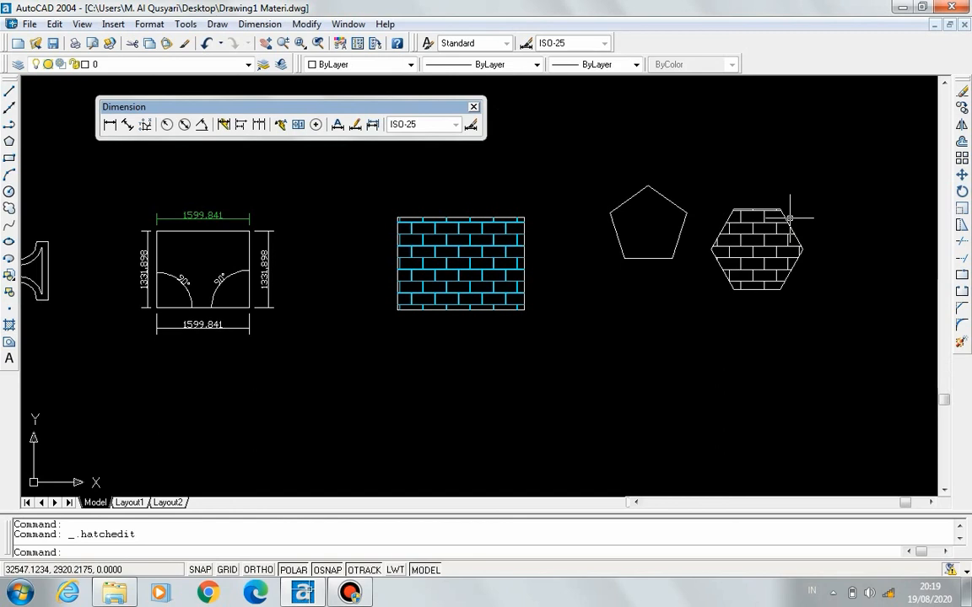
{"action": "middle_click_drag", "start_coordinate": [636, 286], "coordinate": [684, 325]}
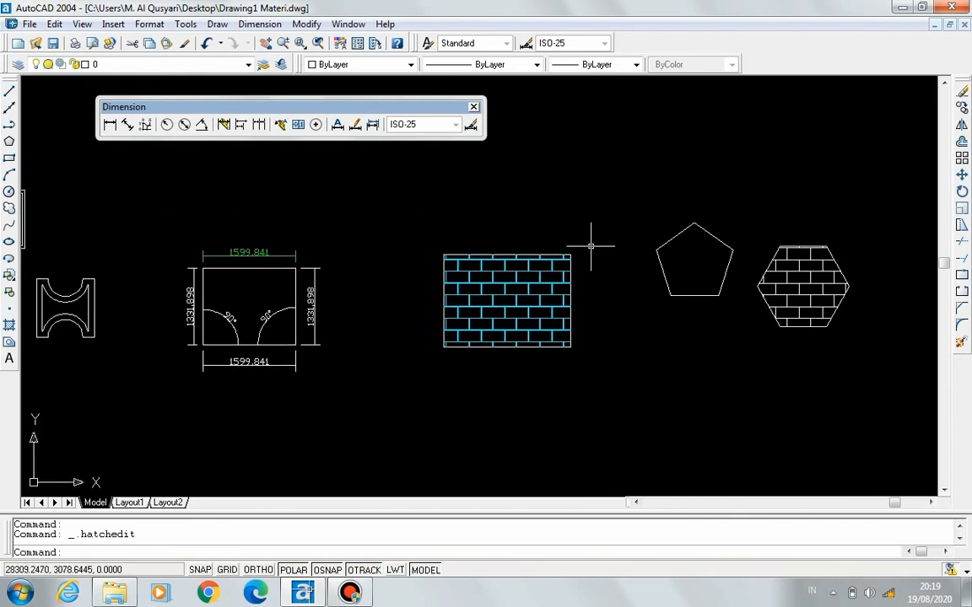
{"action": "scroll", "coordinate": [366, 322], "scroll_direction": "up", "scroll_amount": 1}
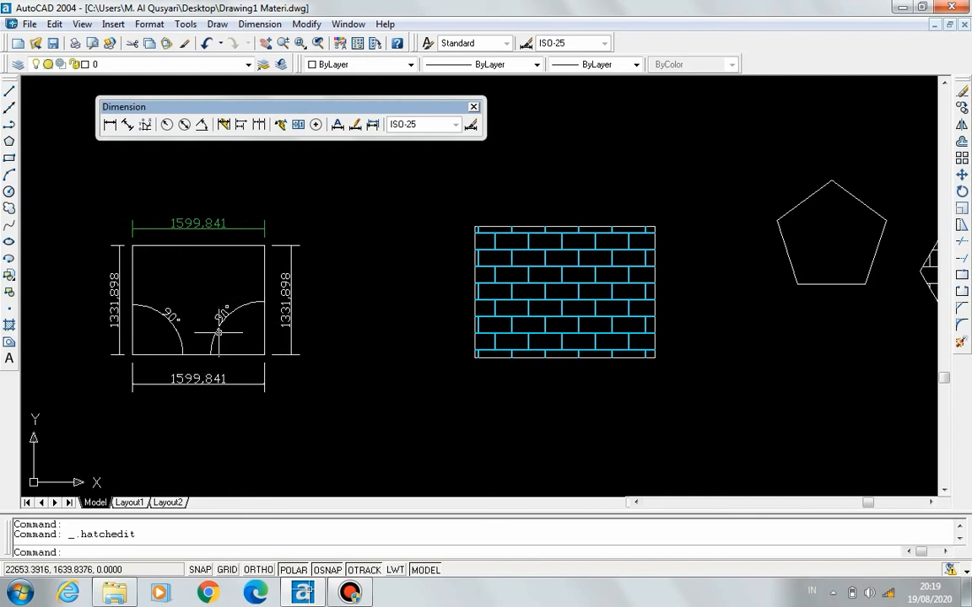
{"action": "scroll", "coordinate": [650, 314], "scroll_direction": "down", "scroll_amount": 2}
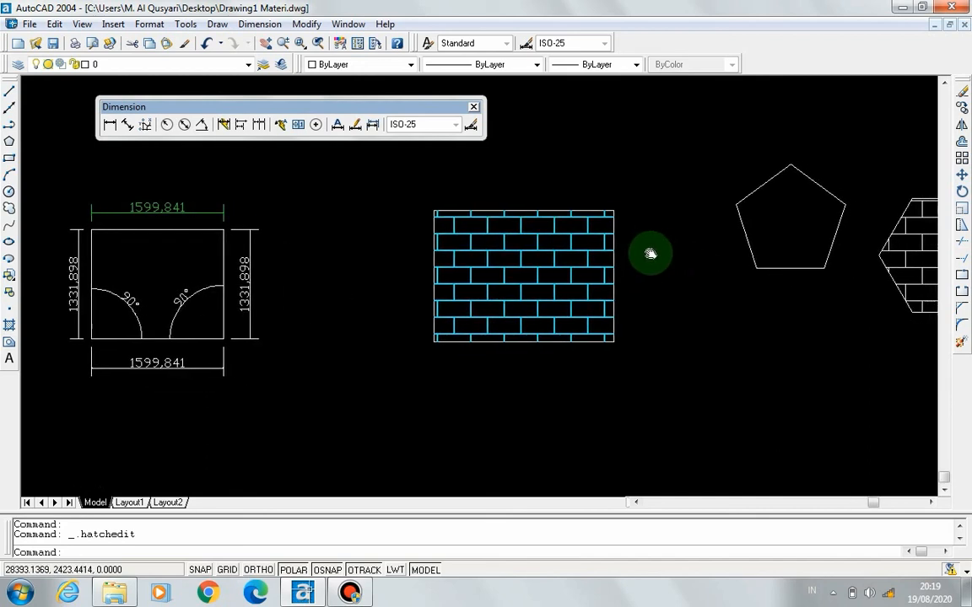
{"action": "scroll", "coordinate": [649, 251], "scroll_direction": "down", "scroll_amount": 2}
{"action": "scroll", "coordinate": [649, 251], "scroll_direction": "up", "scroll_amount": 2}
{"action": "middle_click_drag", "start_coordinate": [650, 251], "coordinate": [582, 251]}
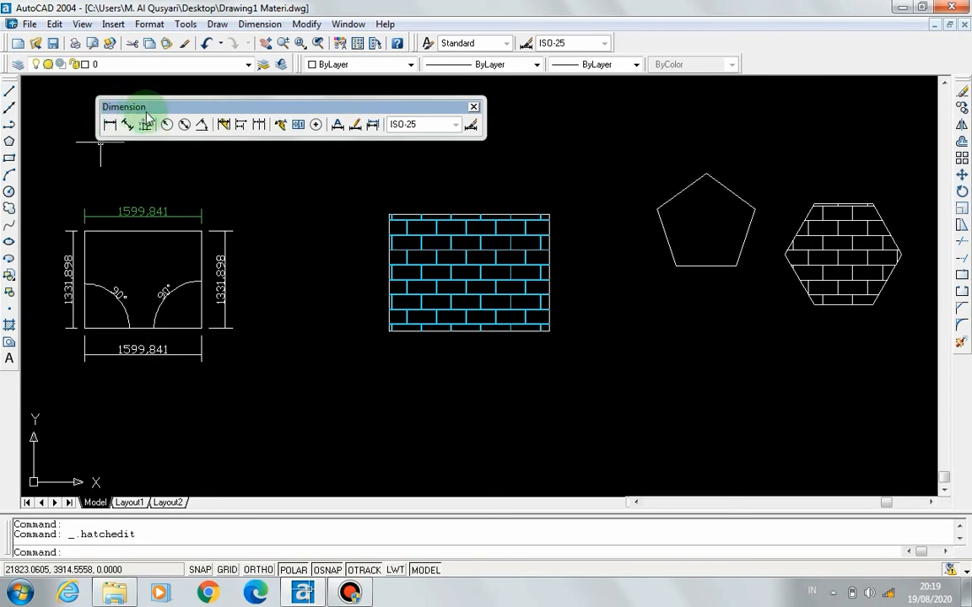
Hide the Dimension toolbar and turn it back on through the toolbar customization settings.
{"action": "left_click", "coordinate": [474, 107]}
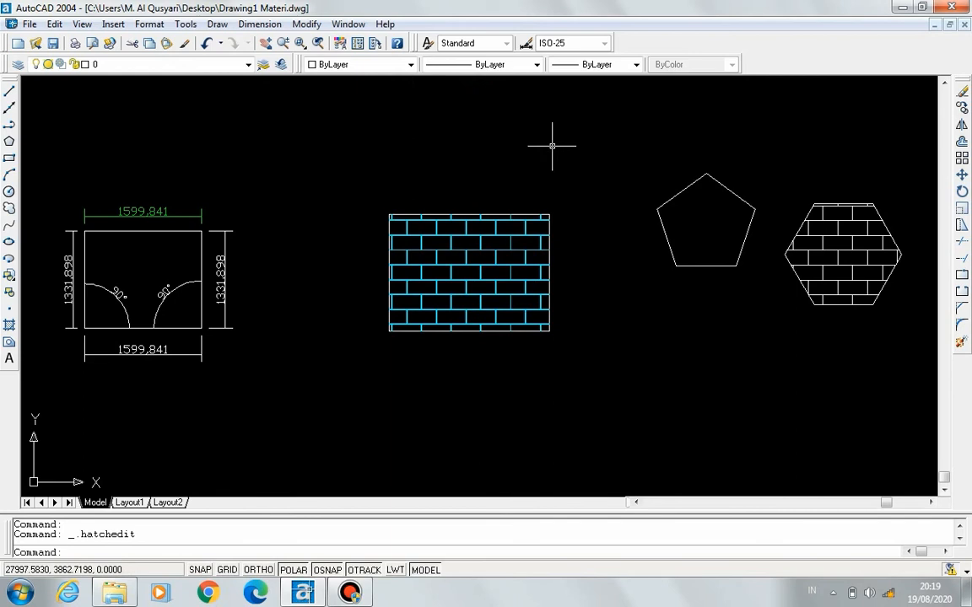
{"action": "left_click", "coordinate": [82, 25]}
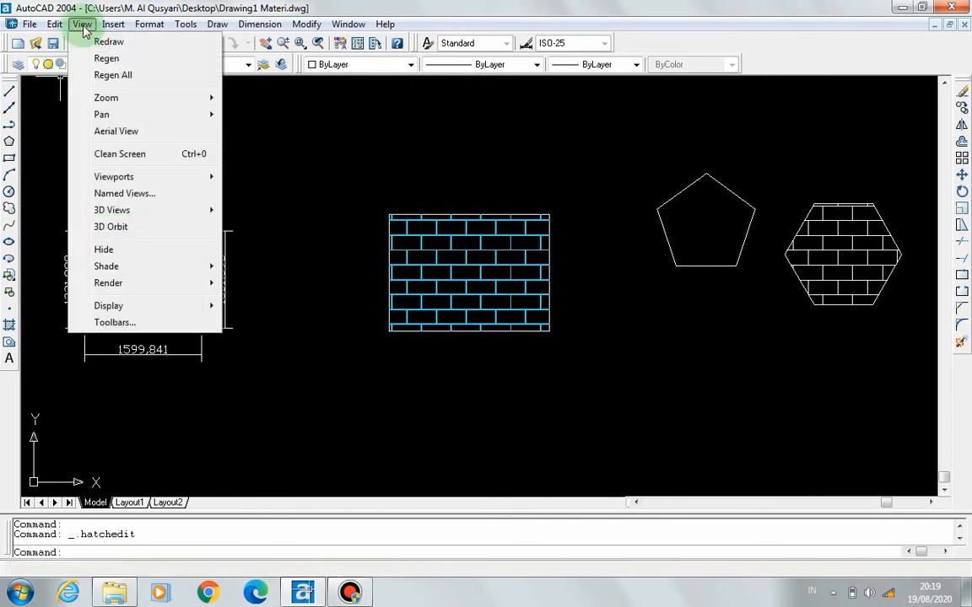
{"action": "left_click", "coordinate": [80, 327]}
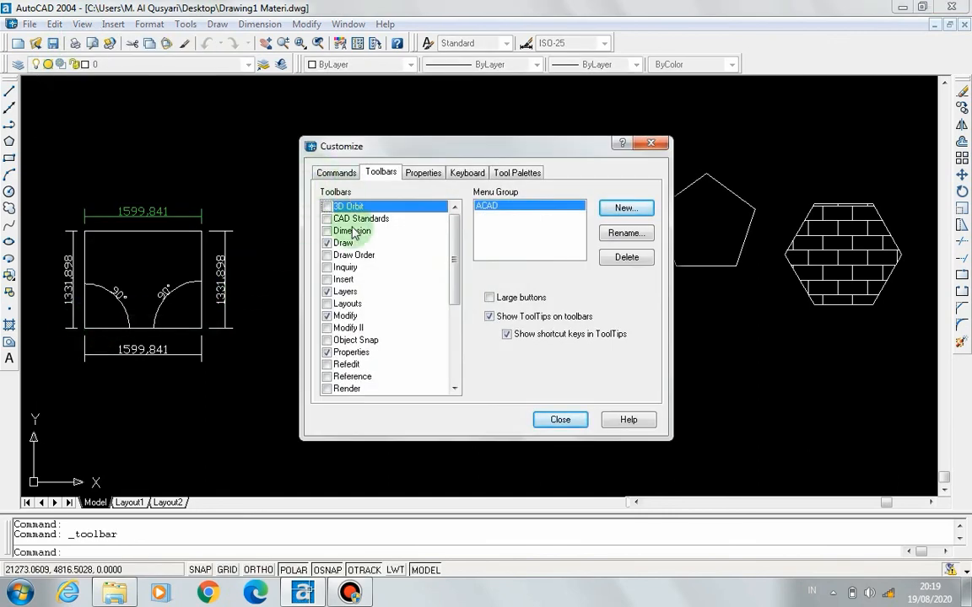
{"action": "left_click", "coordinate": [327, 231]}
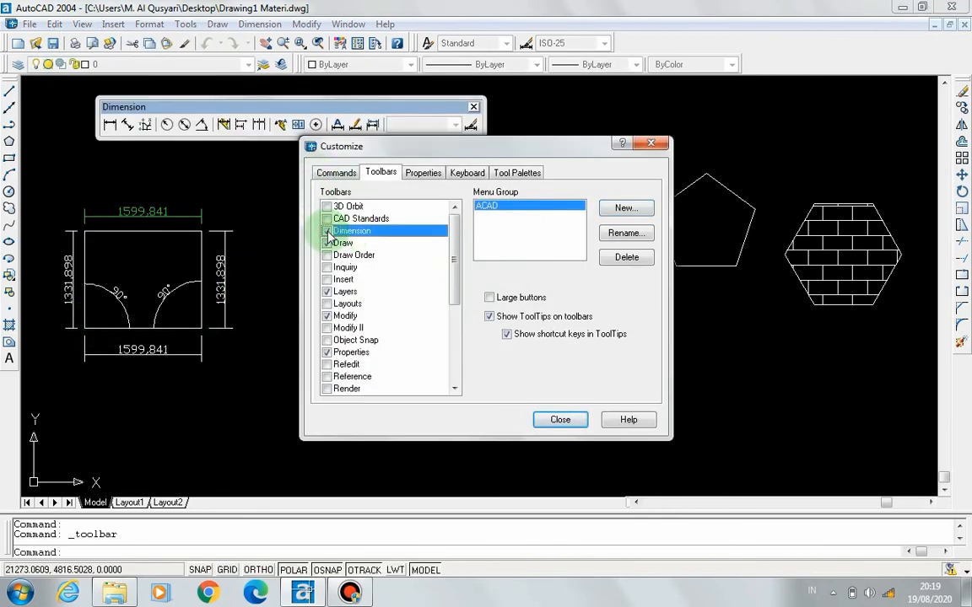
{"action": "left_click", "coordinate": [561, 422]}
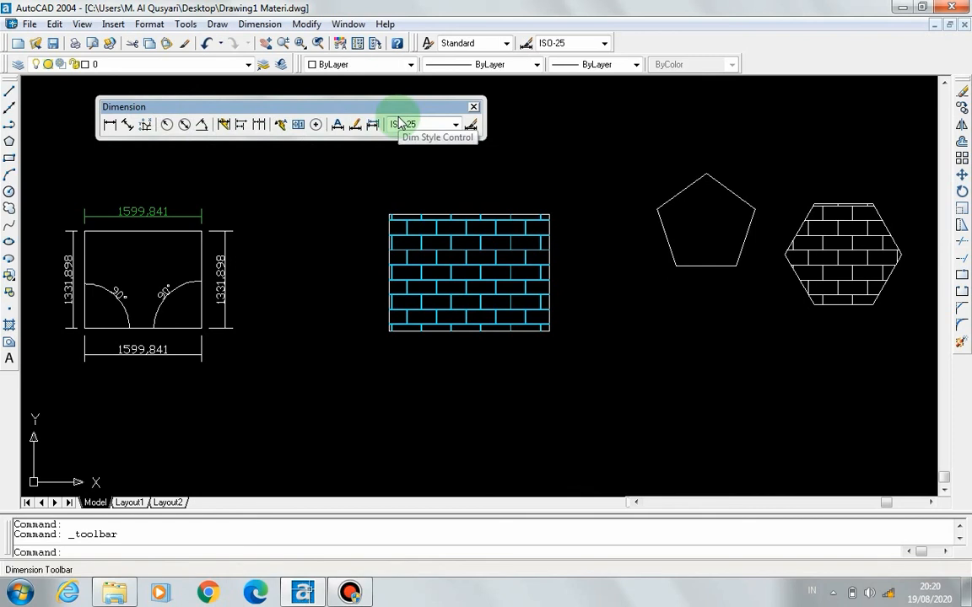
Hide the Dimension toolbar once more and redisplay it from the quick list of available toolbars.
{"action": "left_click", "coordinate": [474, 108]}
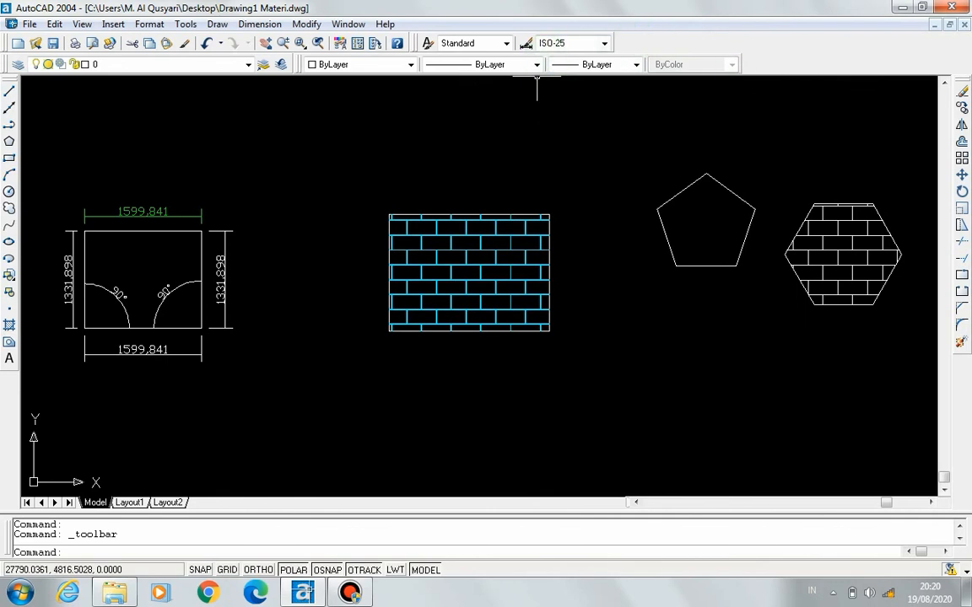
{"action": "right_click", "coordinate": [682, 48]}
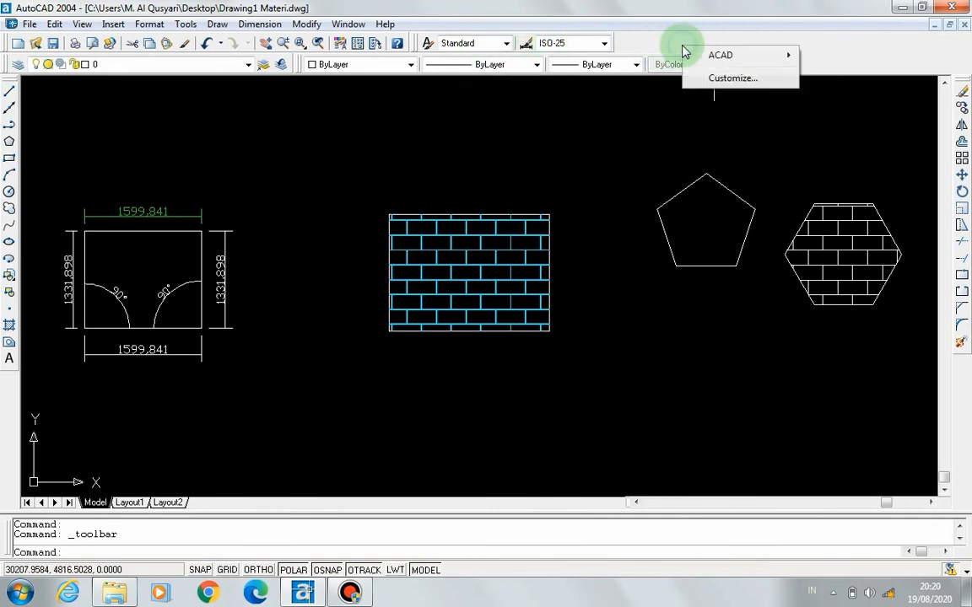
{"action": "left_click", "coordinate": [632, 42]}
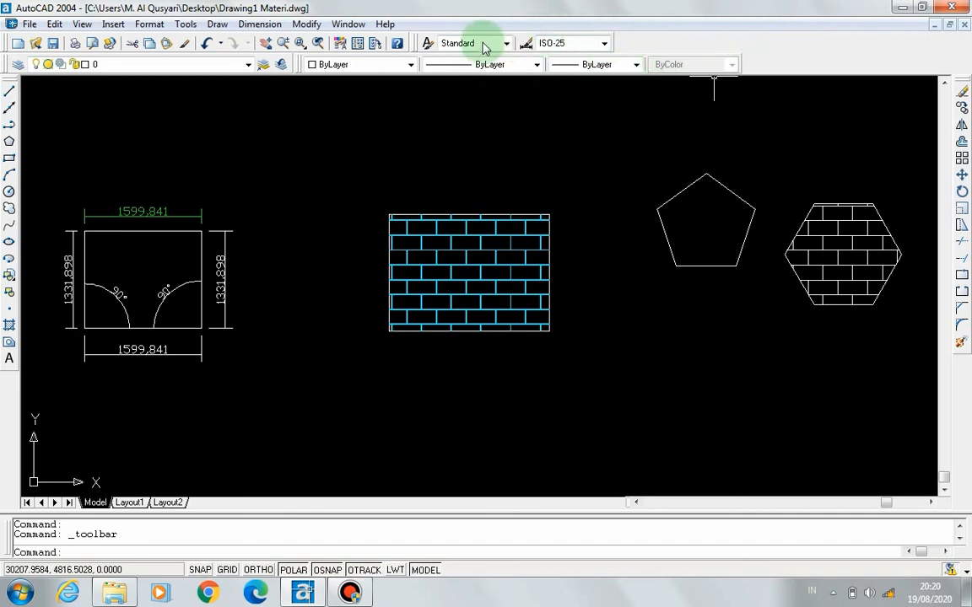
{"action": "right_click", "coordinate": [303, 49]}
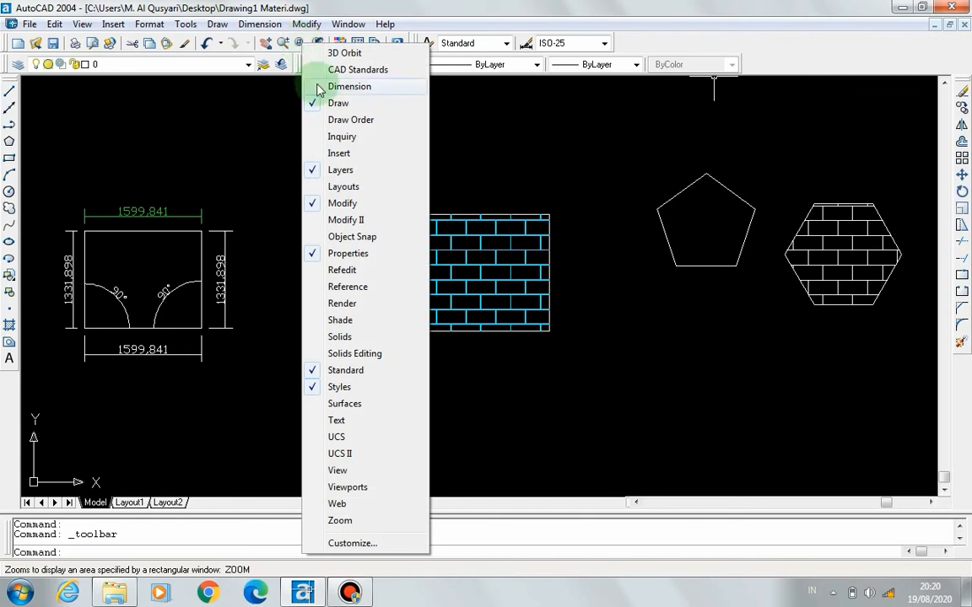
{"action": "left_click", "coordinate": [393, 87]}
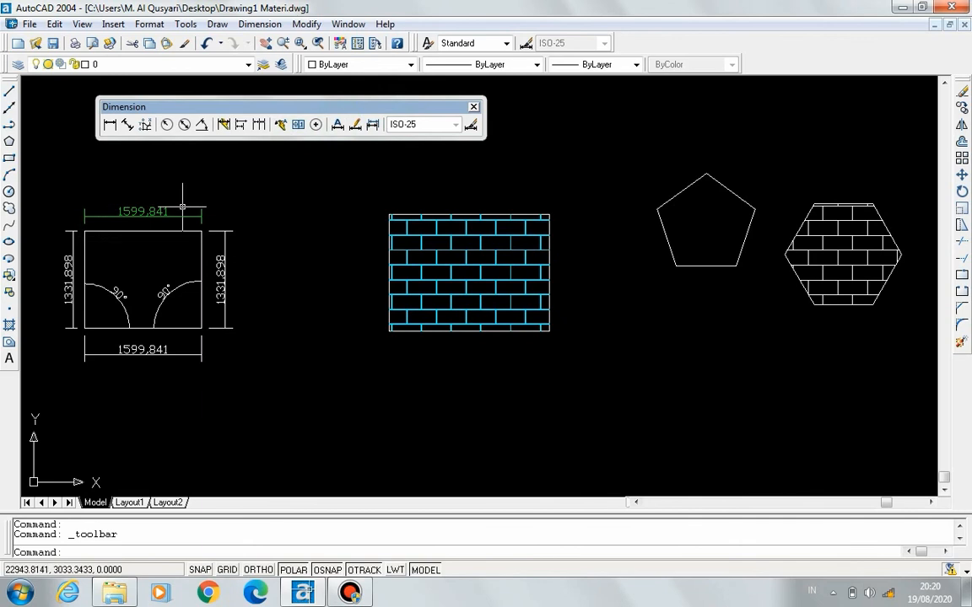
Erase the dimensioned rectangle's right-side height dimension, its lower width dimension and the angle dimension at its lower-right corner.
{"action": "left_click", "coordinate": [221, 268]}
{"action": "key", "text": "Delete"}
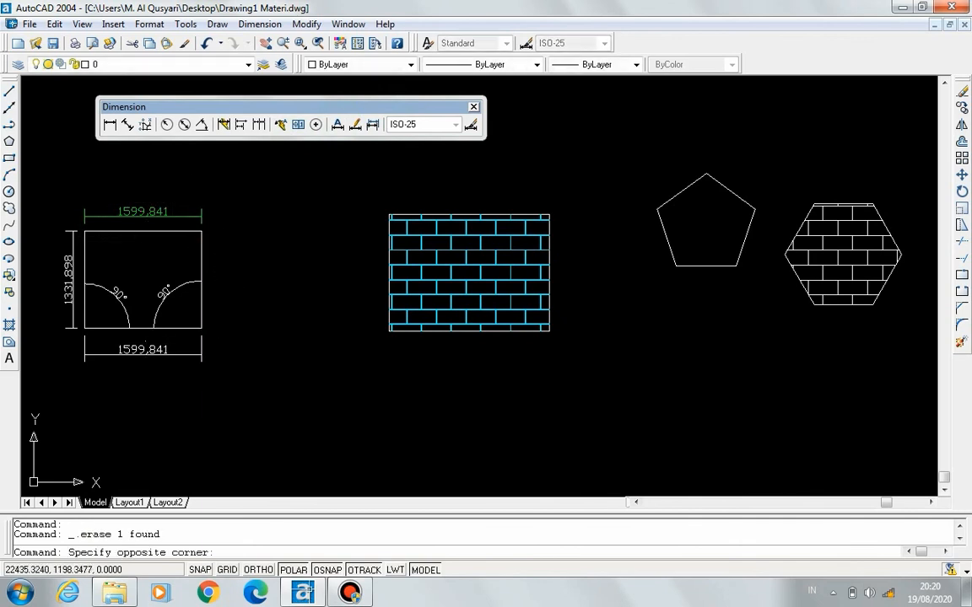
{"action": "left_click", "coordinate": [150, 354]}
{"action": "left_click", "coordinate": [118, 339]}
{"action": "key", "text": "Delete"}
{"action": "left_click", "coordinate": [165, 294]}
{"action": "key", "text": "Delete"}
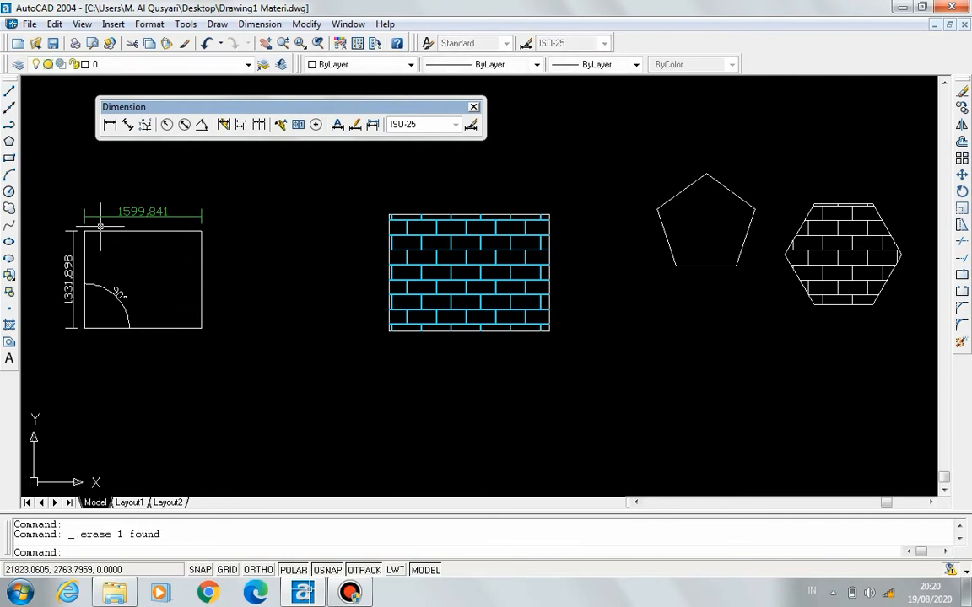
Modify the ISO-25 dimension style to a text height of 200 and make it current.
{"action": "scroll", "coordinate": [63, 212], "scroll_direction": "up", "scroll_amount": 1}
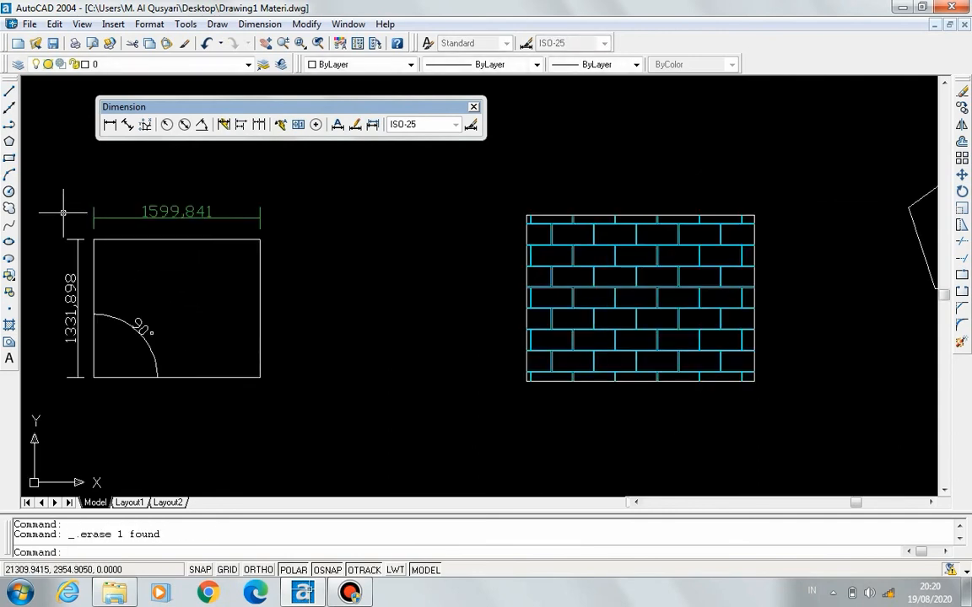
{"action": "scroll", "coordinate": [63, 213], "scroll_direction": "up", "scroll_amount": 1}
{"action": "middle_click_drag", "start_coordinate": [145, 256], "coordinate": [144, 242]}
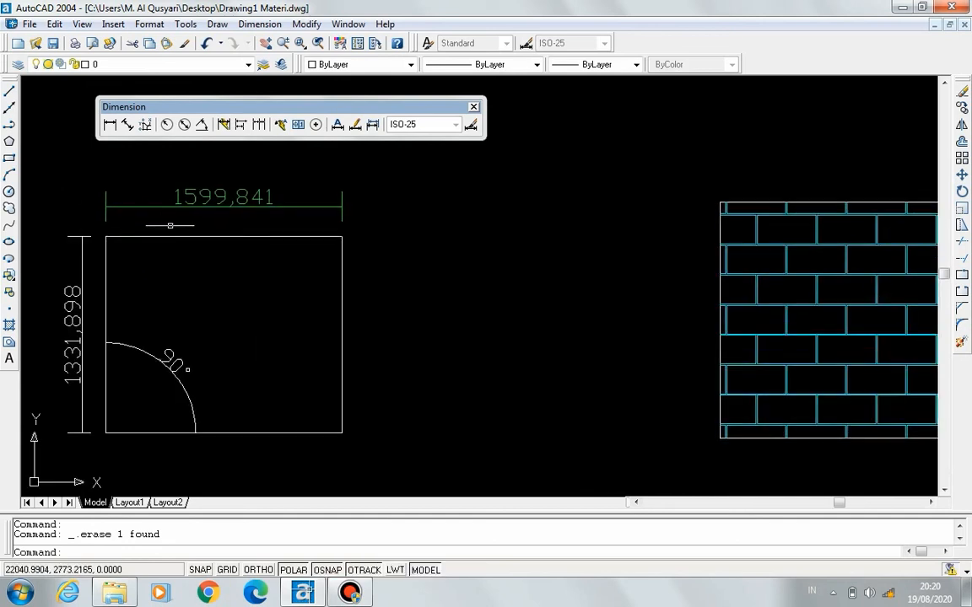
{"action": "left_click", "coordinate": [115, 126]}
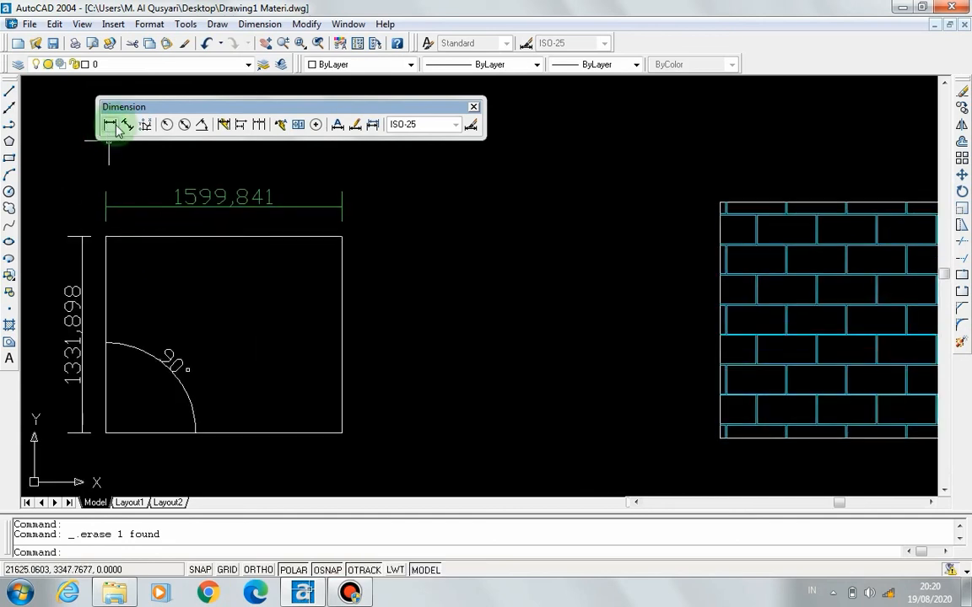
{"action": "left_click", "coordinate": [472, 125]}
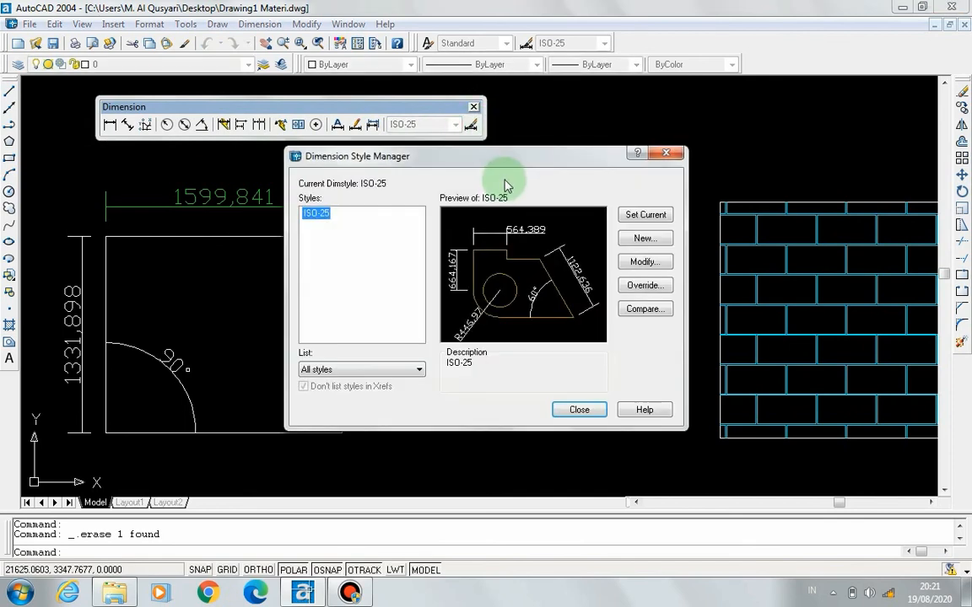
{"action": "left_click_drag", "start_coordinate": [543, 160], "coordinate": [584, 169]}
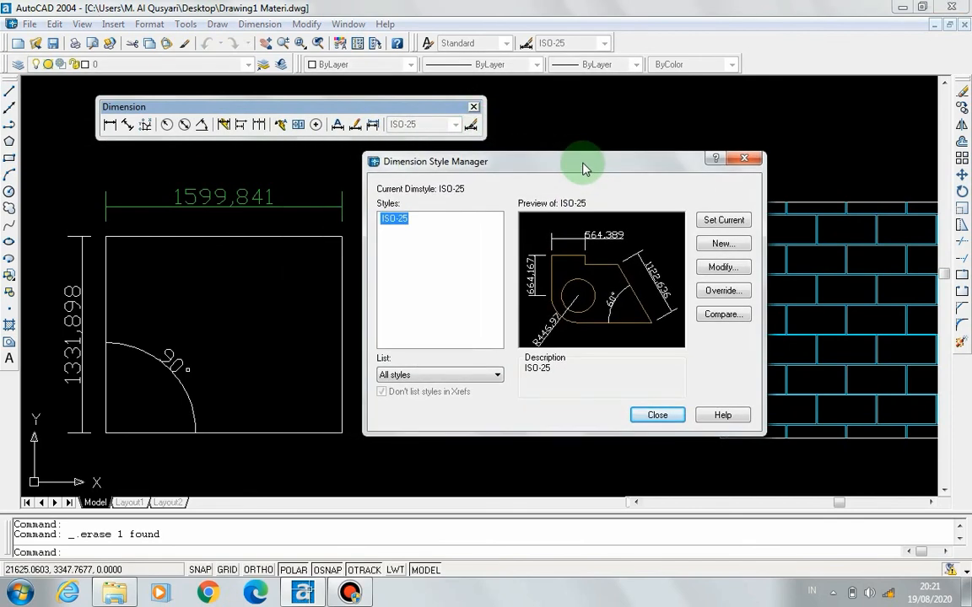
{"action": "left_click", "coordinate": [719, 270]}
{"action": "left_click_drag", "start_coordinate": [544, 104], "coordinate": [580, 111]}
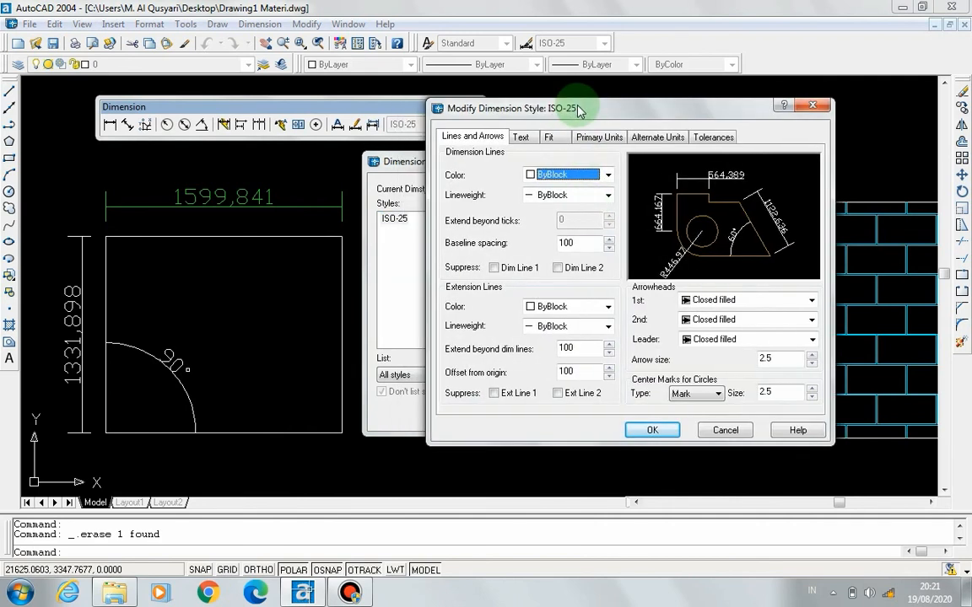
{"action": "left_click", "coordinate": [520, 137]}
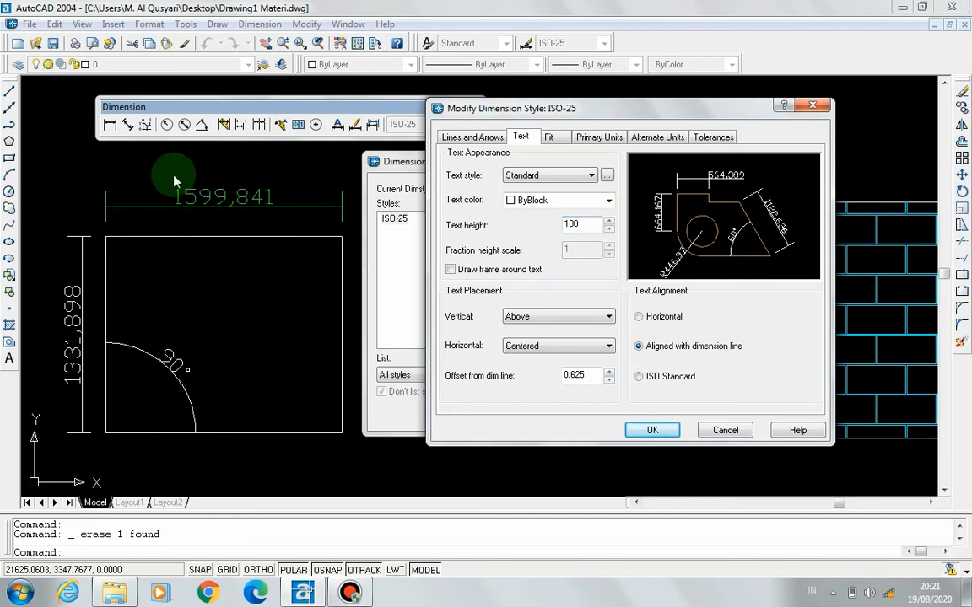
{"action": "left_click", "coordinate": [576, 224]}
{"action": "left_click_drag", "start_coordinate": [563, 219], "coordinate": [554, 223]}
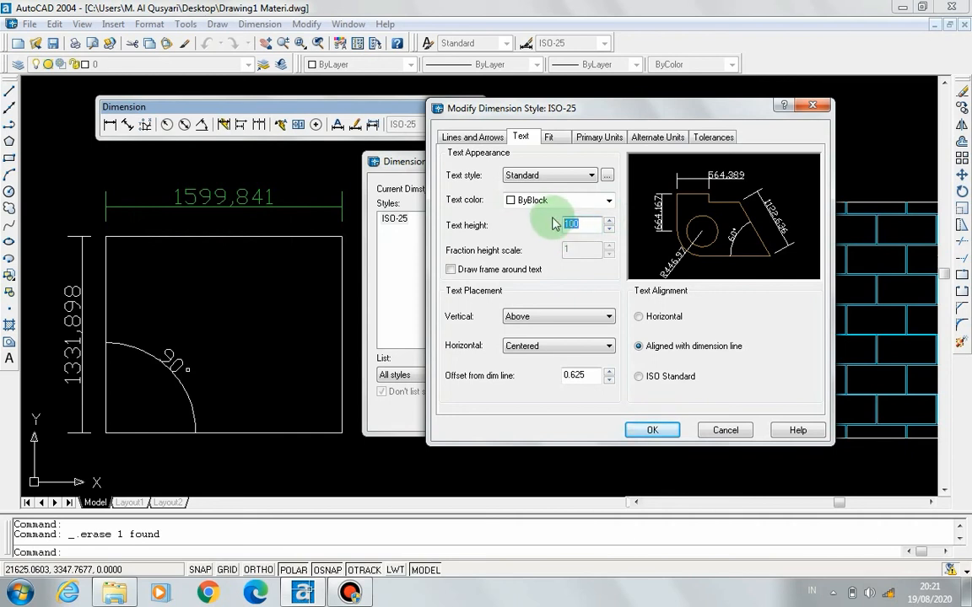
{"action": "type", "text": "200"}
{"action": "left_click", "coordinate": [642, 429]}
{"action": "left_click", "coordinate": [707, 225]}
{"action": "left_click", "coordinate": [658, 415]}
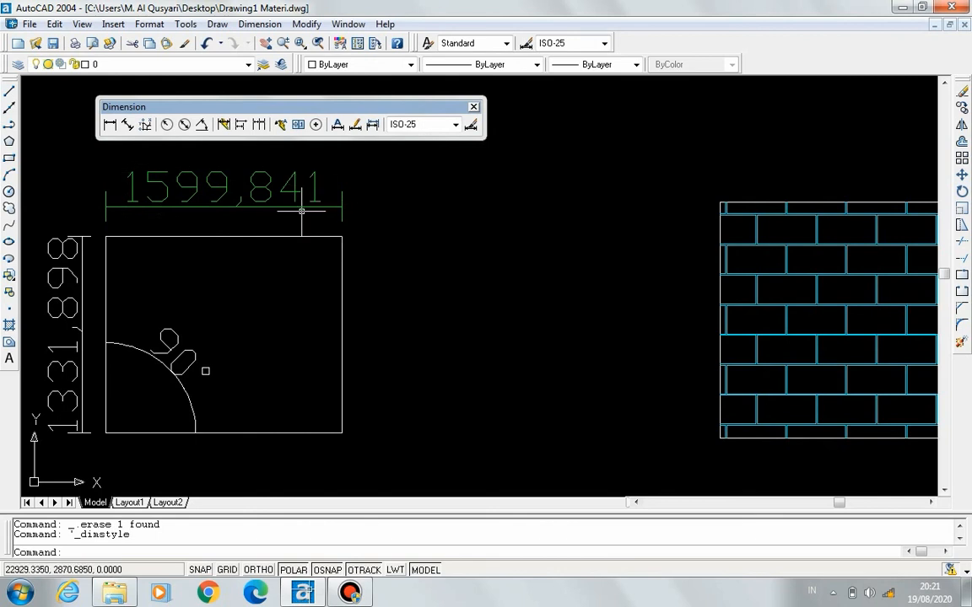
Set the ISO-25 dimension style's text height to 100 and apply it as the current style.
{"action": "left_click", "coordinate": [469, 130]}
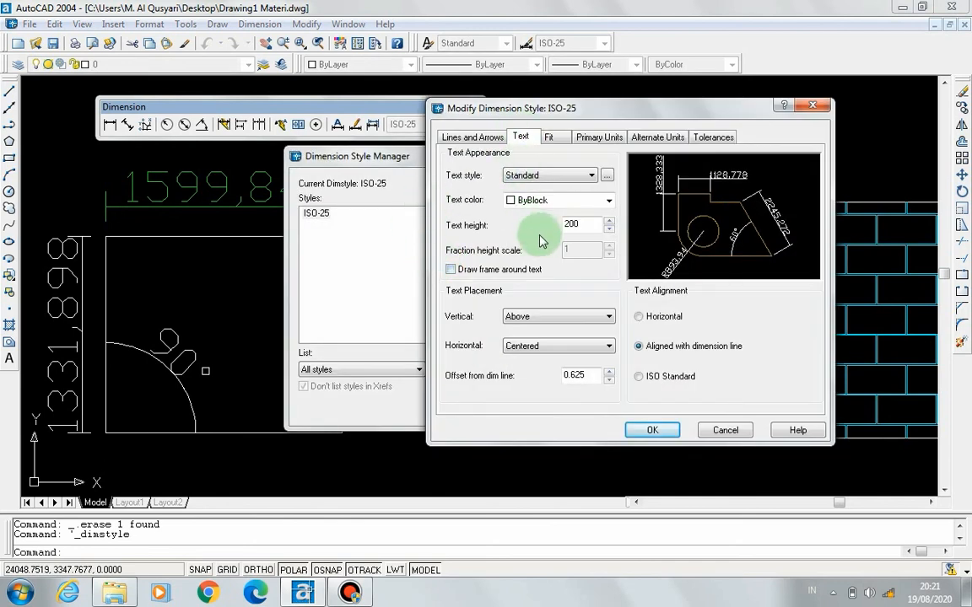
{"action": "double_click", "coordinate": [572, 224]}
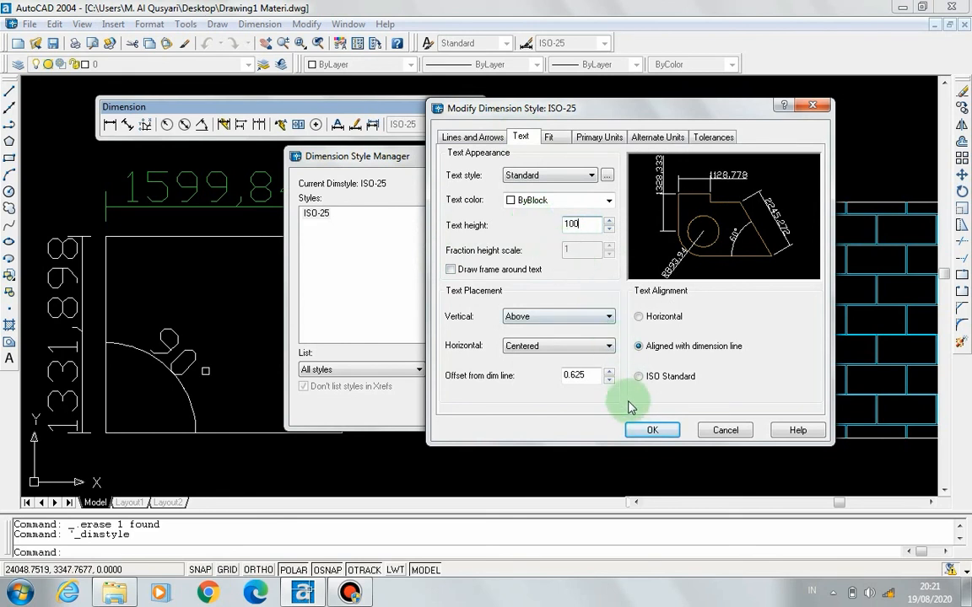
{"action": "left_click", "coordinate": [635, 430]}
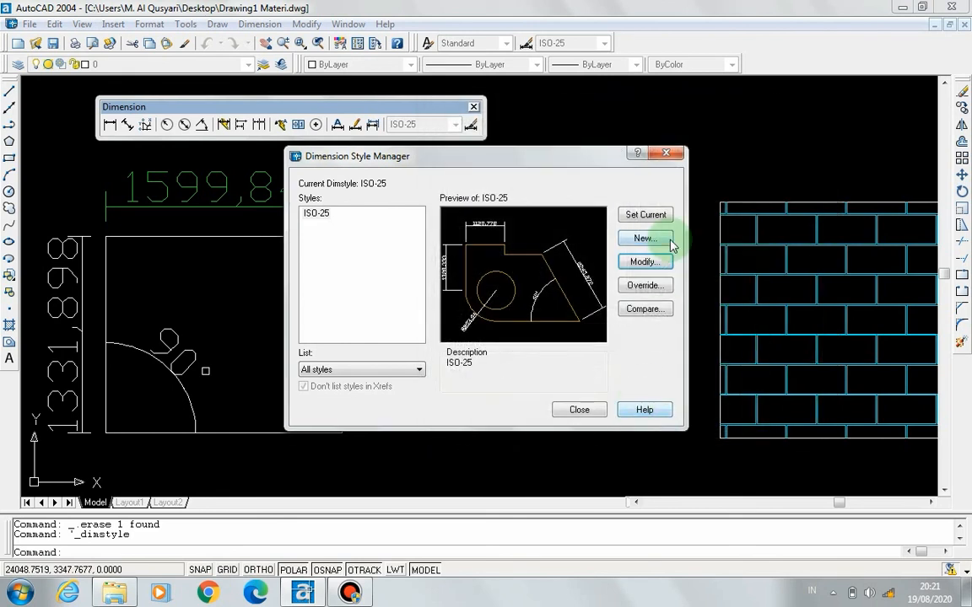
{"action": "left_click", "coordinate": [662, 216]}
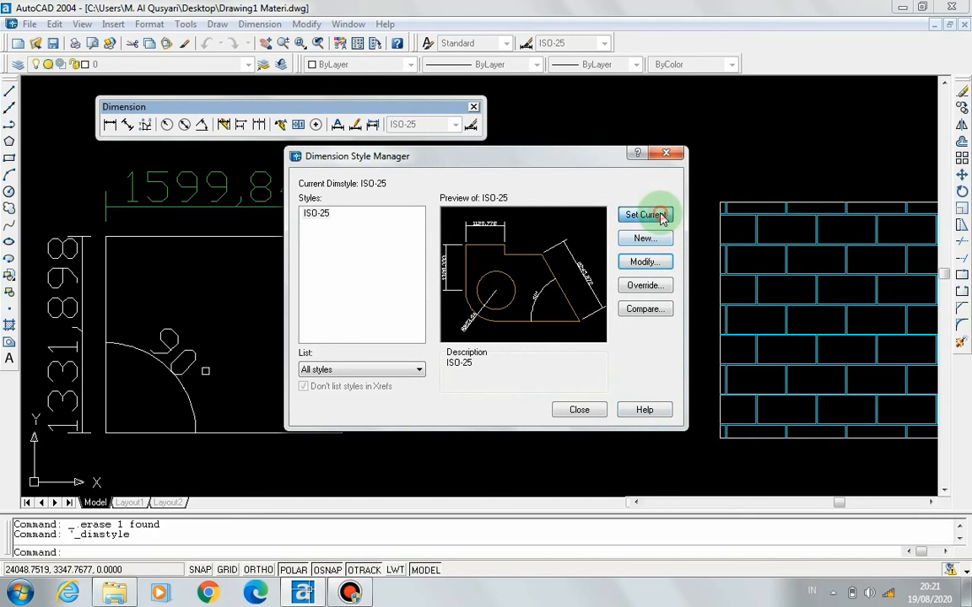
{"action": "left_click", "coordinate": [580, 410]}
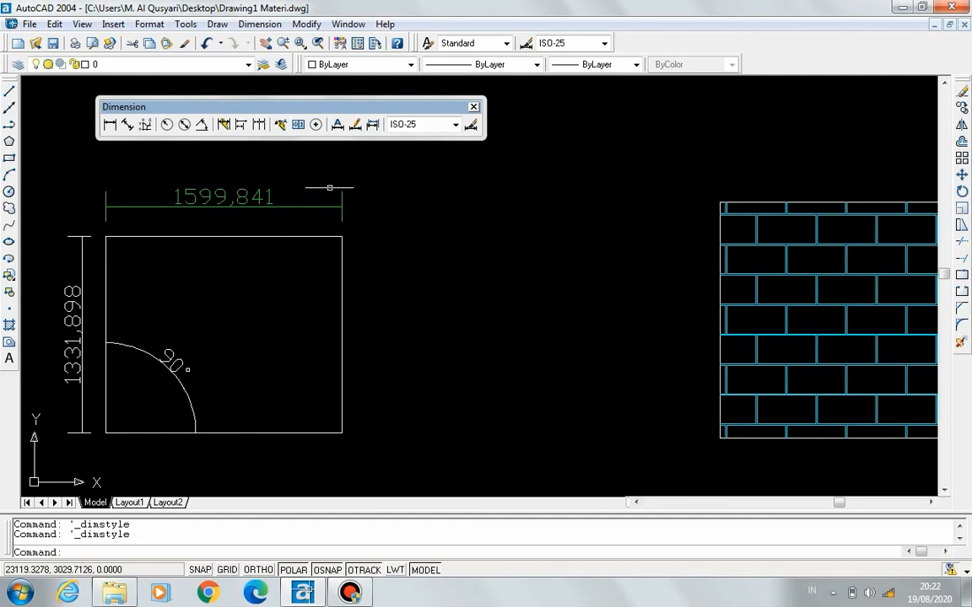
Set the extension lines' offset from origin to 200 in the ISO-25 dimension style and make the style current.
{"action": "left_click", "coordinate": [474, 130]}
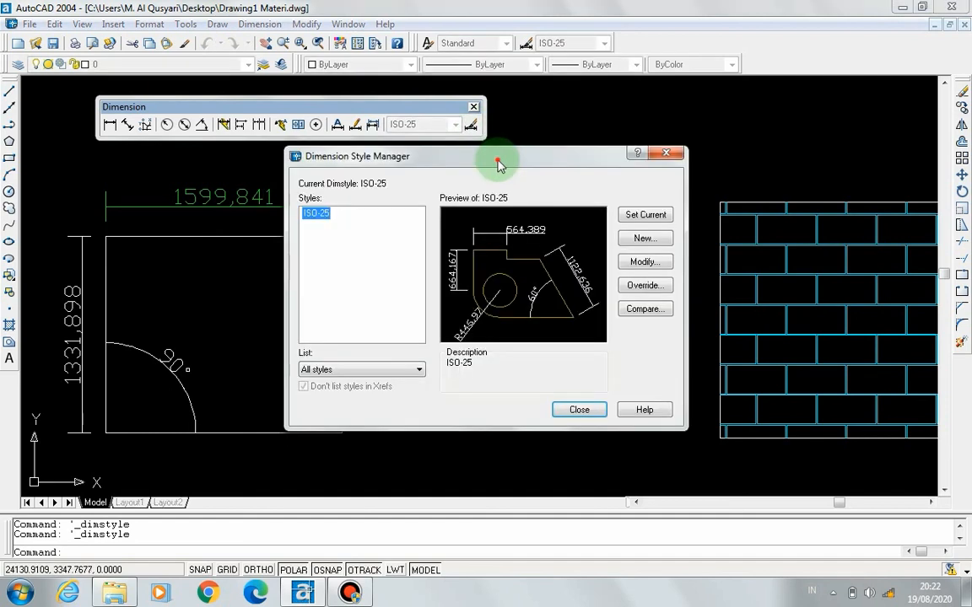
{"action": "left_click_drag", "start_coordinate": [494, 162], "coordinate": [638, 172]}
{"action": "left_click", "coordinate": [763, 269]}
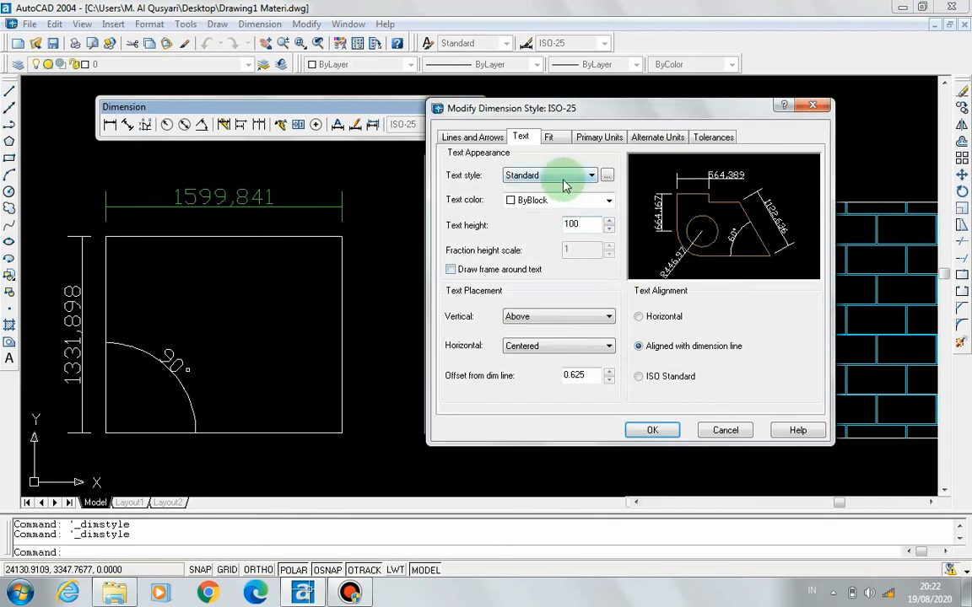
{"action": "left_click", "coordinate": [474, 138]}
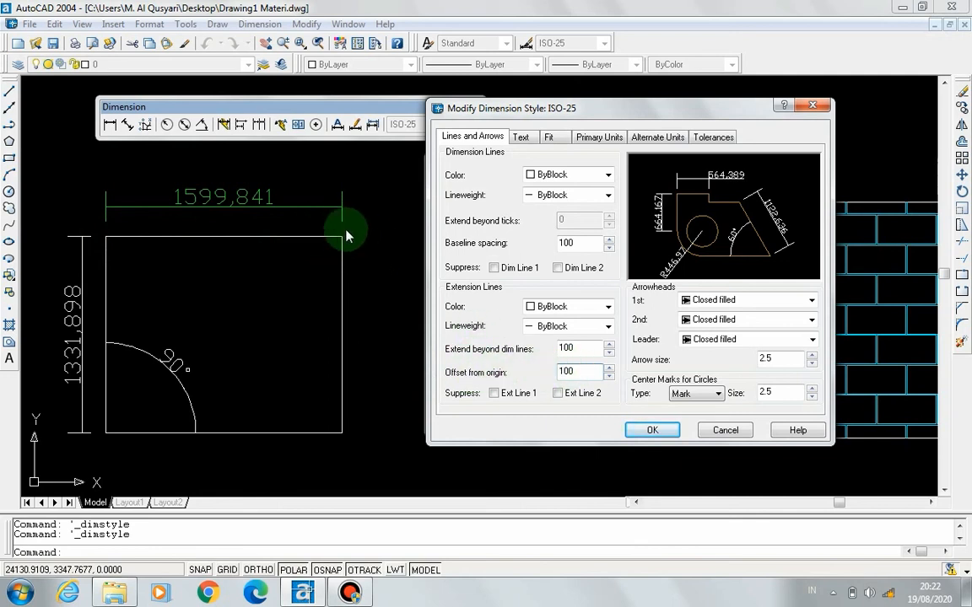
{"action": "double_click", "coordinate": [582, 372]}
{"action": "type", "text": "200"}
{"action": "left_click", "coordinate": [626, 432]}
{"action": "left_click", "coordinate": [783, 223]}
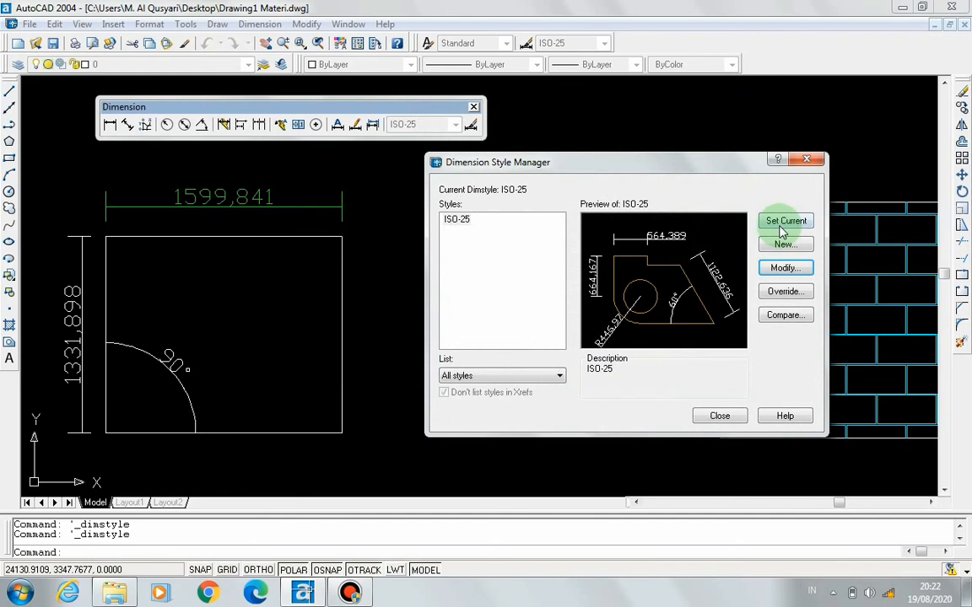
{"action": "left_click", "coordinate": [723, 419]}
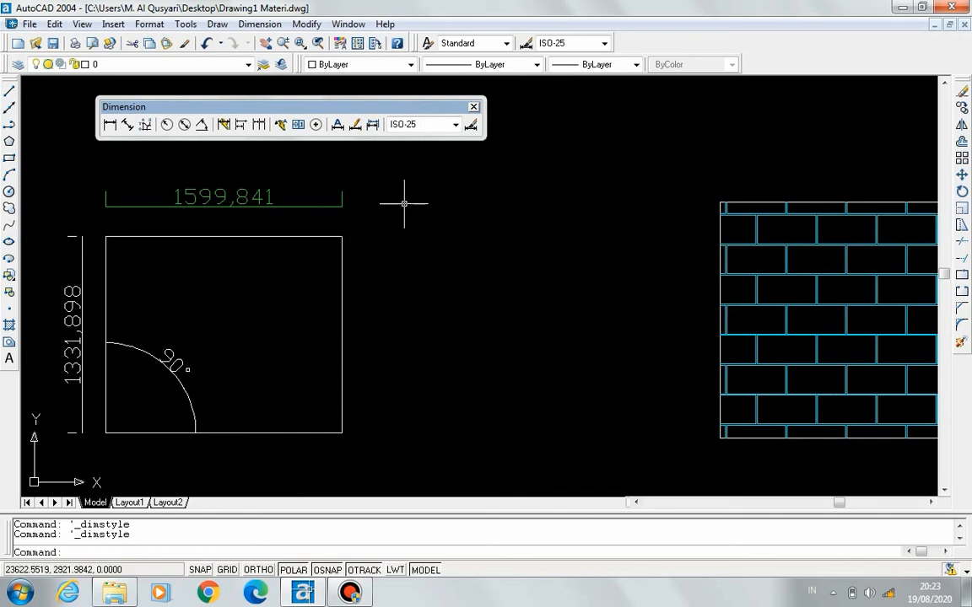
Modify the ISO-25 dimension style so its extension lines have an offset from origin of 50.
{"action": "left_click", "coordinate": [472, 127]}
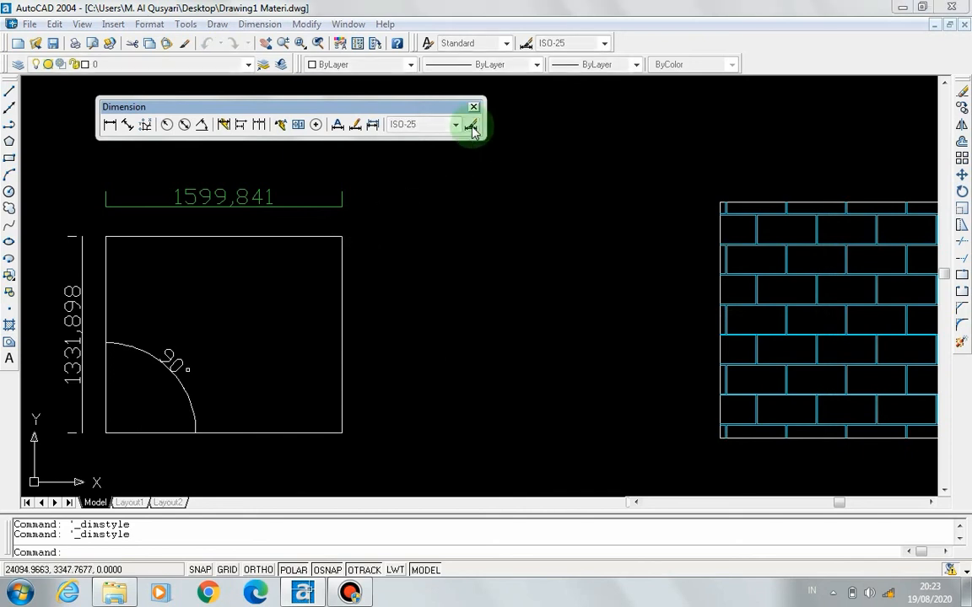
{"action": "left_click", "coordinate": [643, 263]}
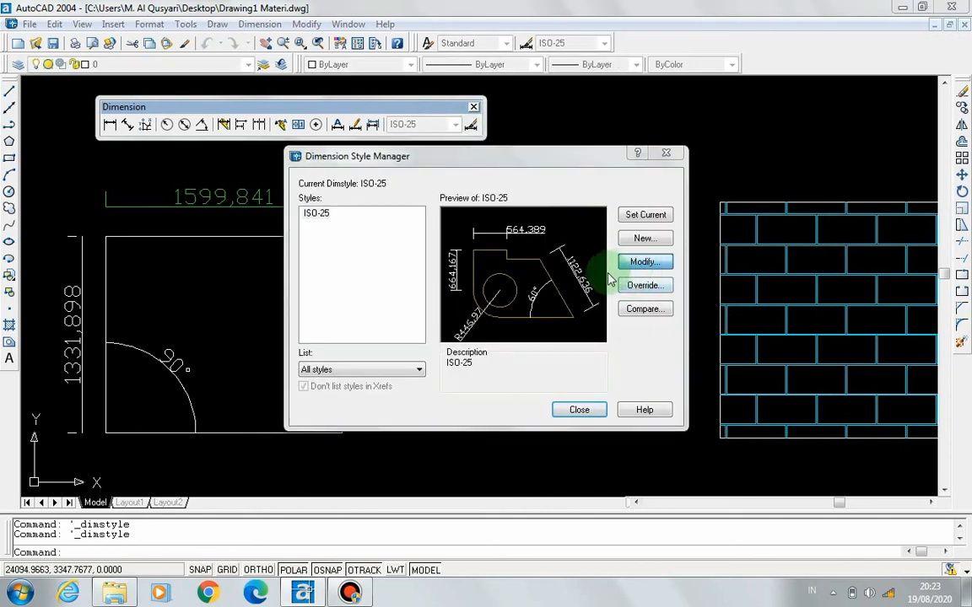
{"action": "left_click_drag", "start_coordinate": [550, 121], "coordinate": [582, 122]}
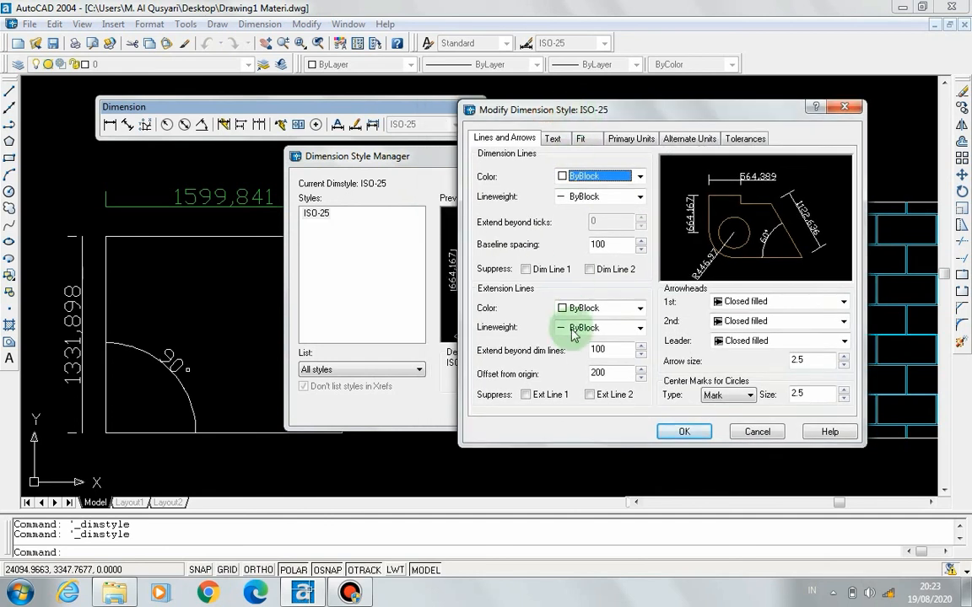
{"action": "left_click_drag", "start_coordinate": [606, 369], "coordinate": [578, 369]}
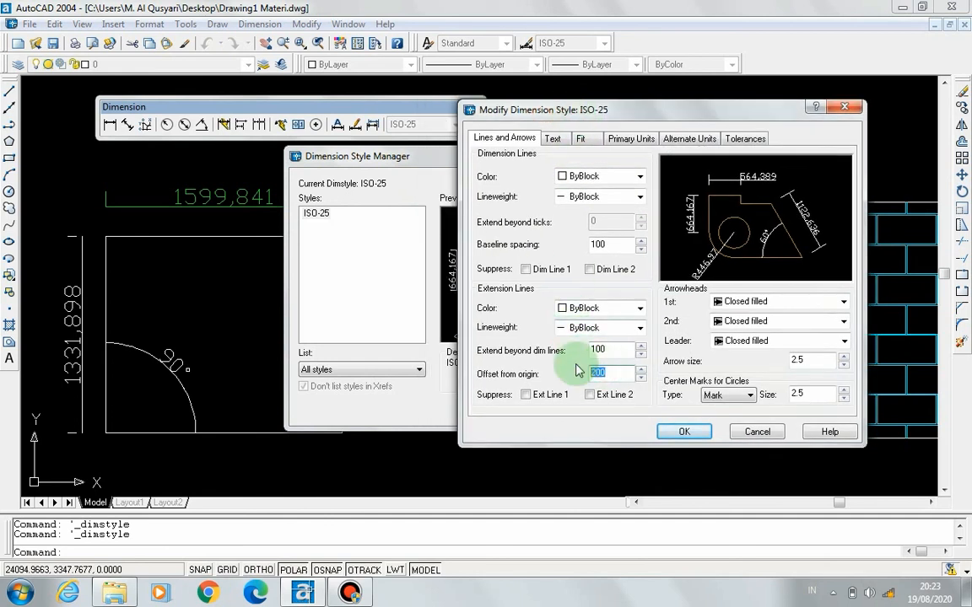
{"action": "type", "text": "50"}
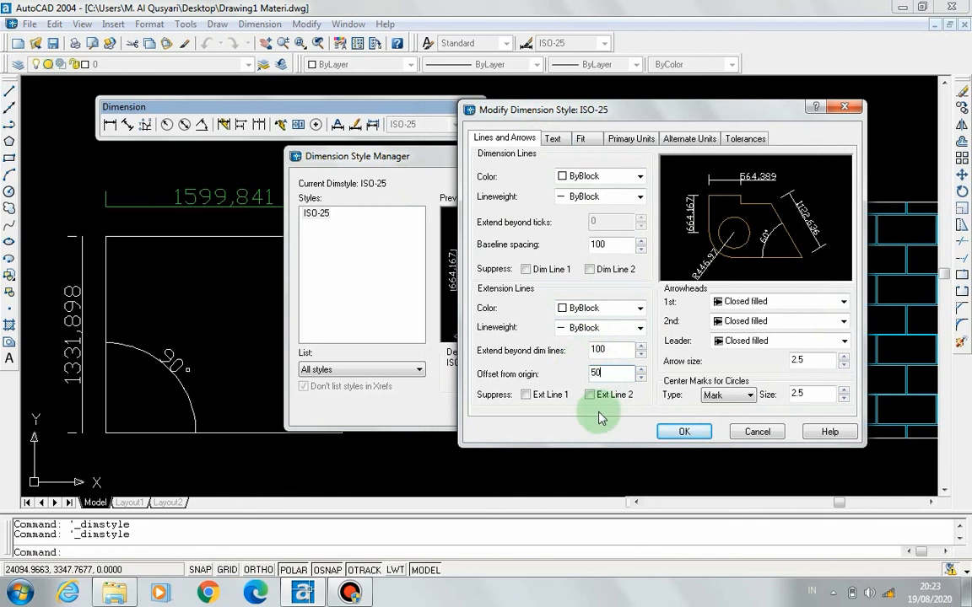
{"action": "left_click", "coordinate": [685, 432]}
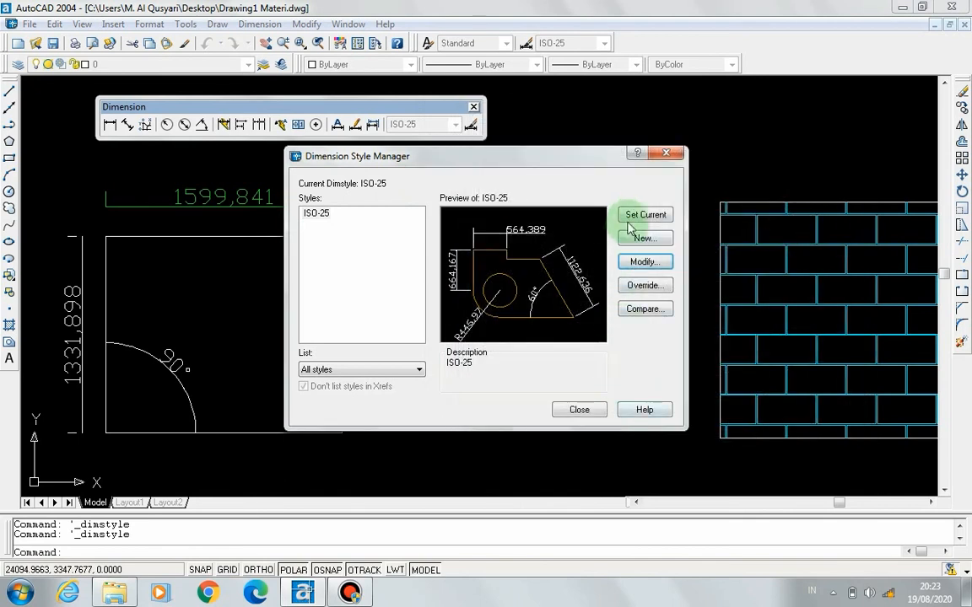
{"action": "left_click", "coordinate": [601, 413]}
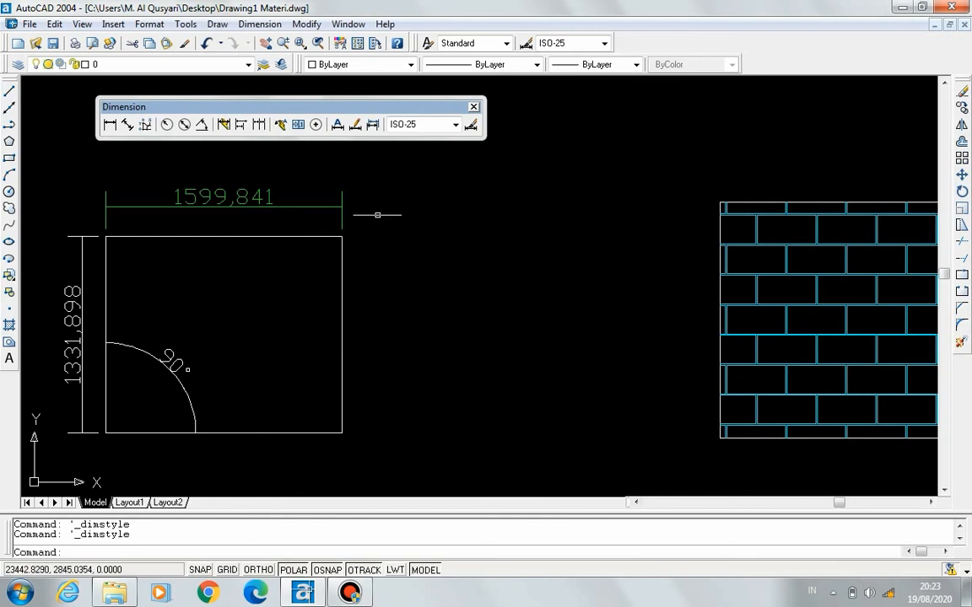
Set the ISO-25 extension lines to extend 200 beyond the dimension lines and make the style current.
{"action": "left_click", "coordinate": [469, 124]}
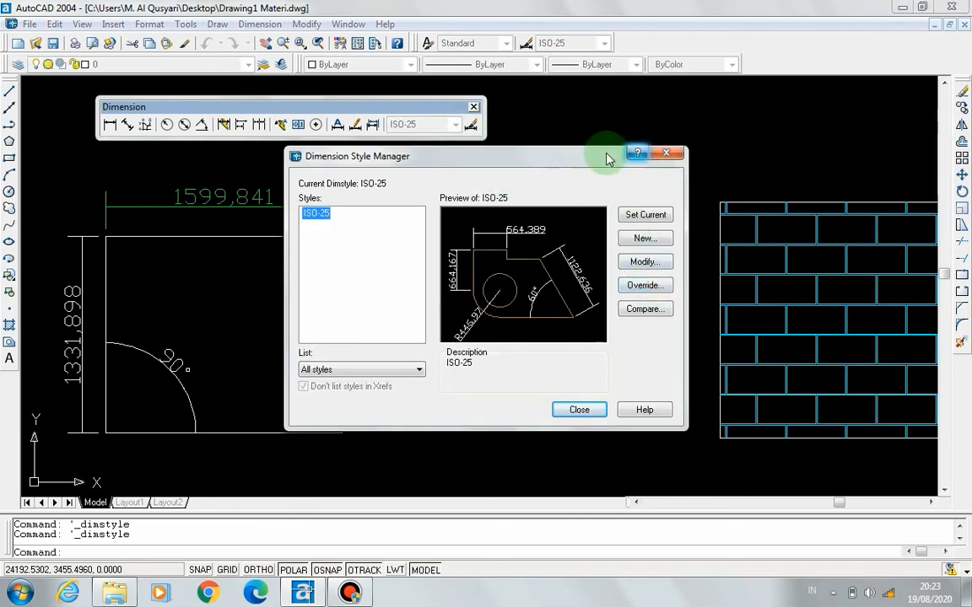
{"action": "left_click_drag", "start_coordinate": [619, 155], "coordinate": [812, 153]}
{"action": "left_click", "coordinate": [827, 263]}
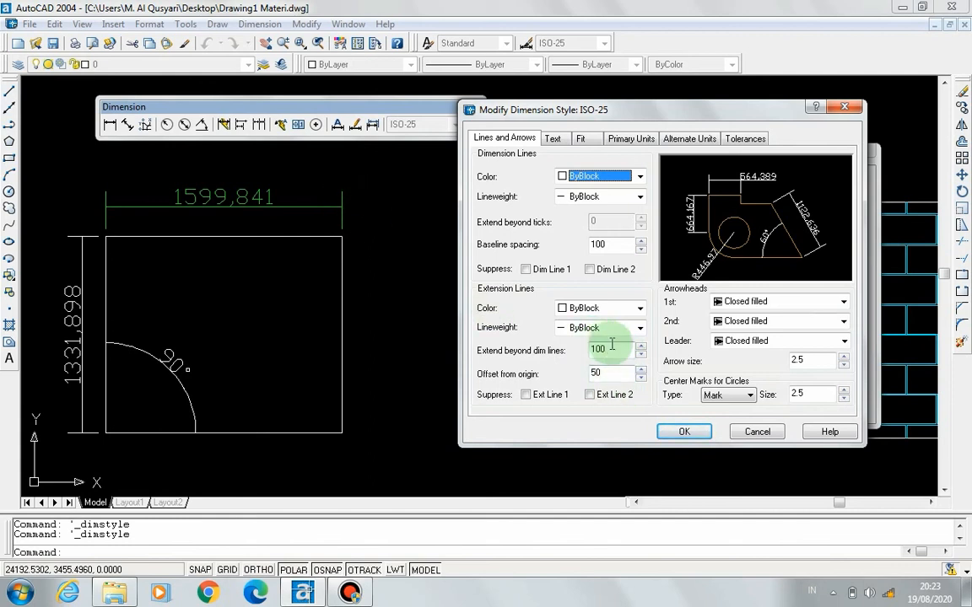
{"action": "left_click_drag", "start_coordinate": [609, 345], "coordinate": [575, 344]}
{"action": "type", "text": "20"}
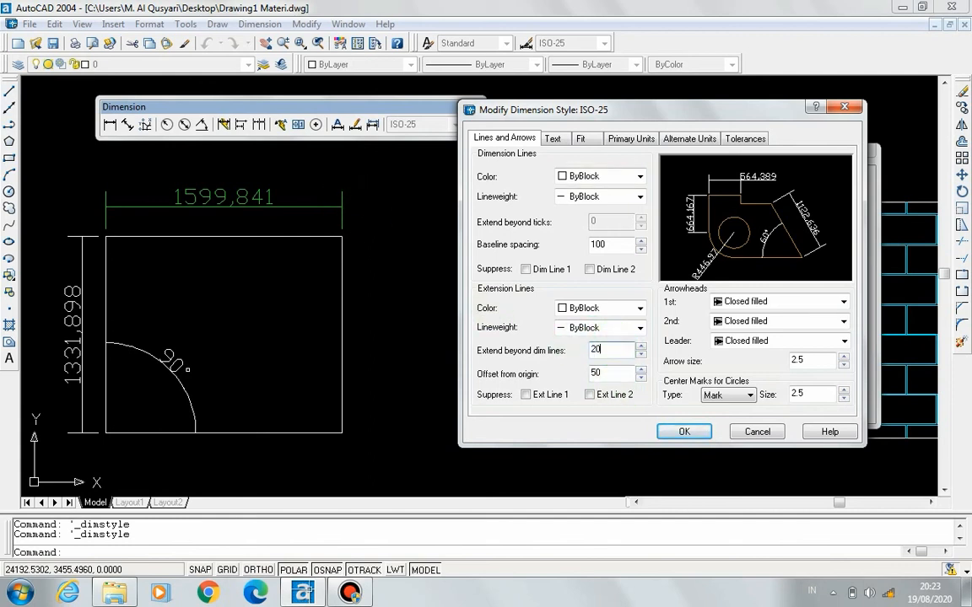
{"action": "type", "text": "0"}
{"action": "left_click", "coordinate": [684, 431]}
{"action": "left_click", "coordinate": [815, 212]}
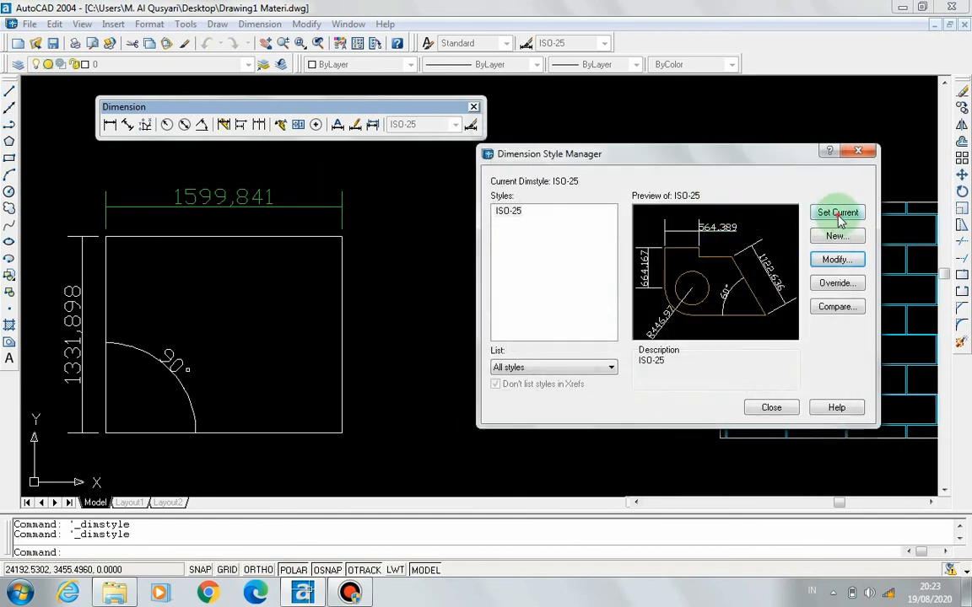
{"action": "left_click", "coordinate": [759, 413]}
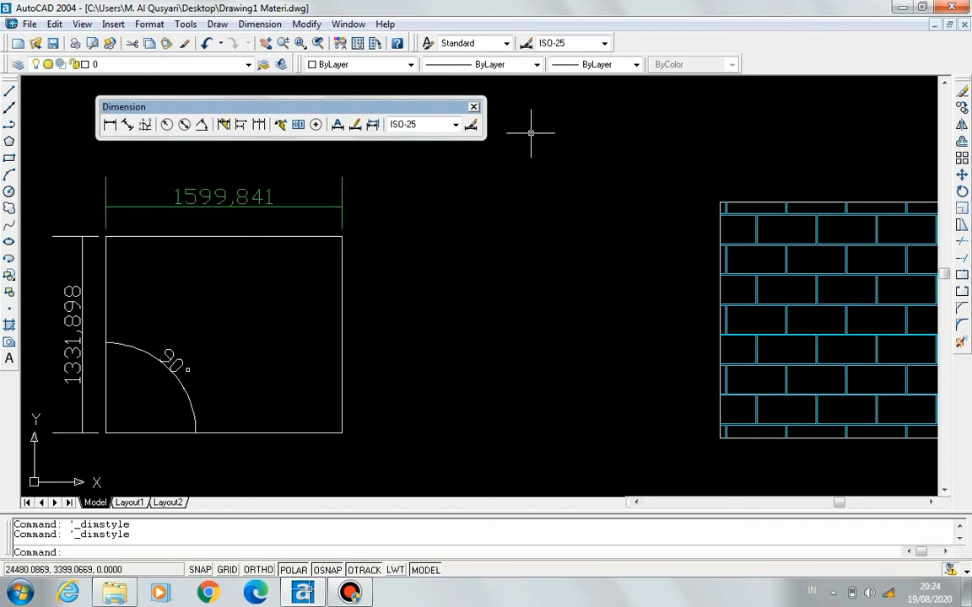
Add a linear dimension for the rectangle's height, placed outside its right side.
{"action": "left_click", "coordinate": [110, 126]}
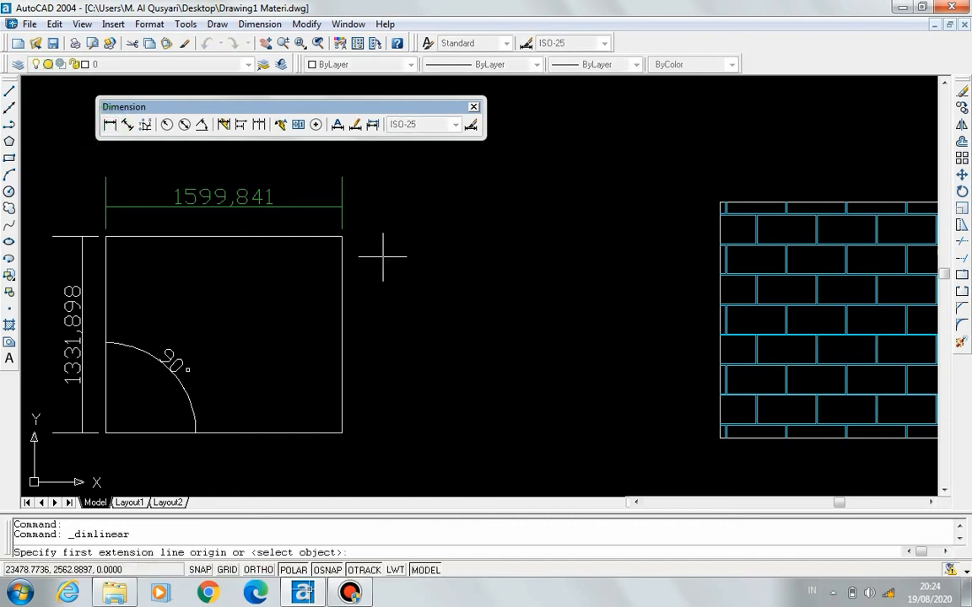
{"action": "left_click", "coordinate": [341, 236]}
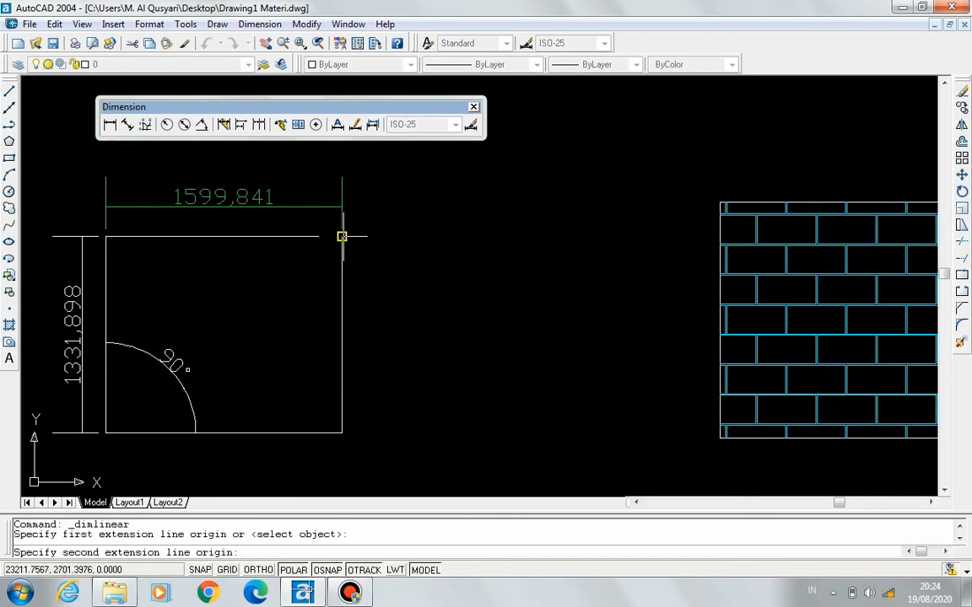
{"action": "left_click", "coordinate": [342, 433]}
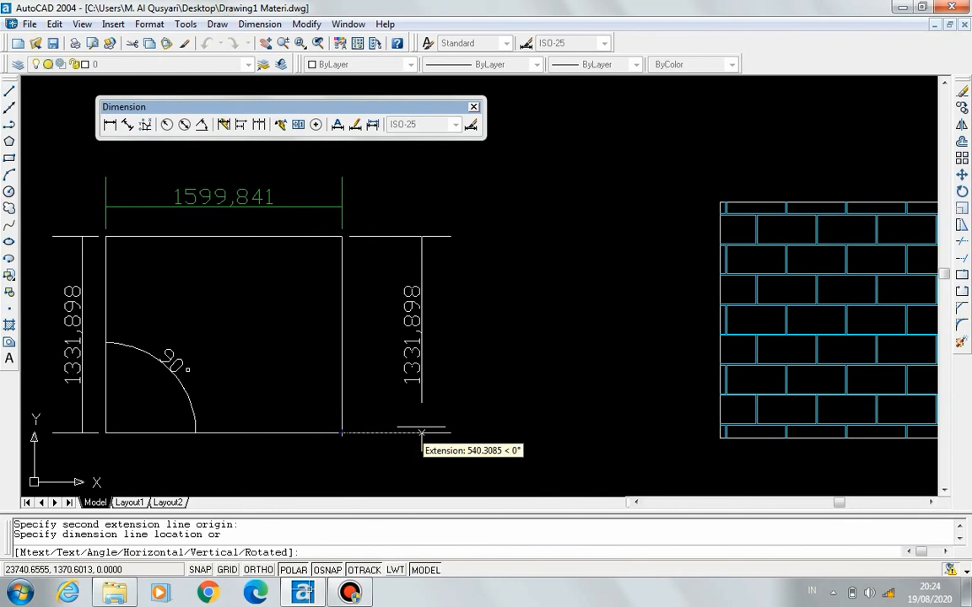
{"action": "left_click", "coordinate": [421, 433]}
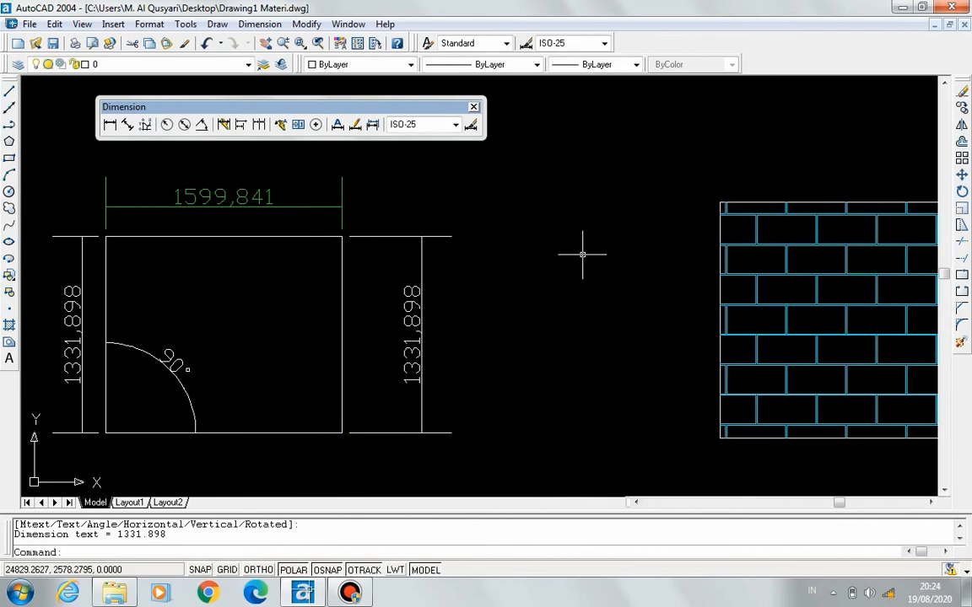
Add a linear dimension for the rectangle's width, placed below its lower edge.
{"action": "mouse_move", "coordinate": [342, 360]}
{"action": "middle_mouse_down"}
{"action": "mouse_move", "coordinate": [535, 342]}
{"action": "mouse_move", "coordinate": [504, 341]}
{"action": "mouse_move", "coordinate": [500, 325]}
{"action": "middle_mouse_up"}
{"action": "scroll", "coordinate": [504, 340], "scroll_direction": "down", "scroll_amount": 2}
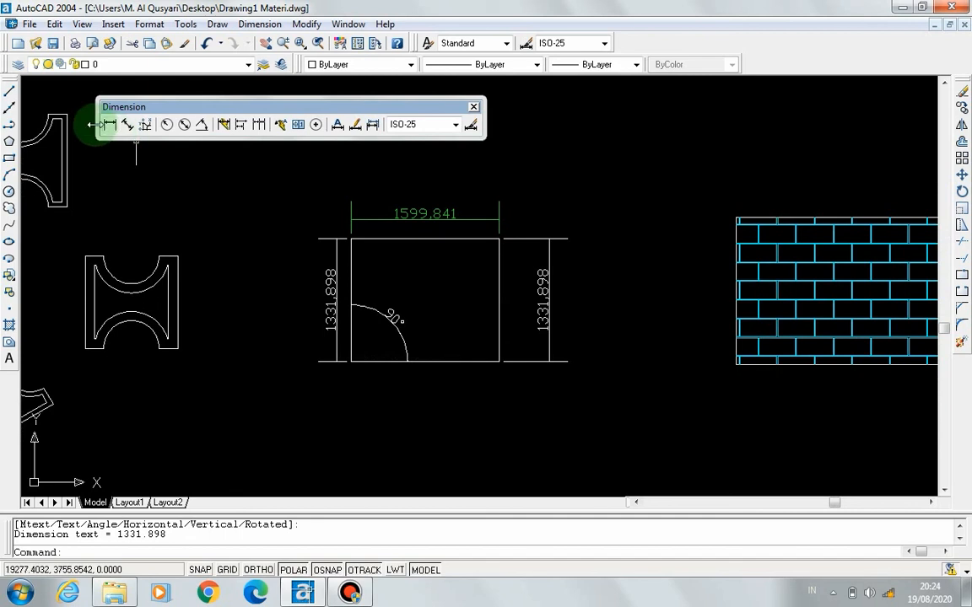
{"action": "left_click", "coordinate": [112, 127]}
{"action": "scroll", "coordinate": [350, 384], "scroll_direction": "up", "scroll_amount": 2}
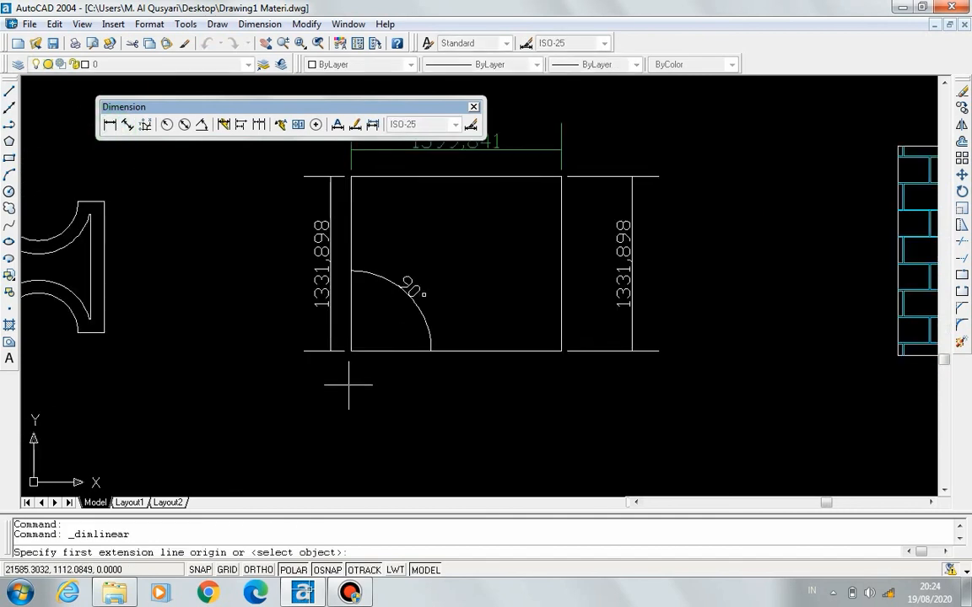
{"action": "left_click", "coordinate": [350, 351]}
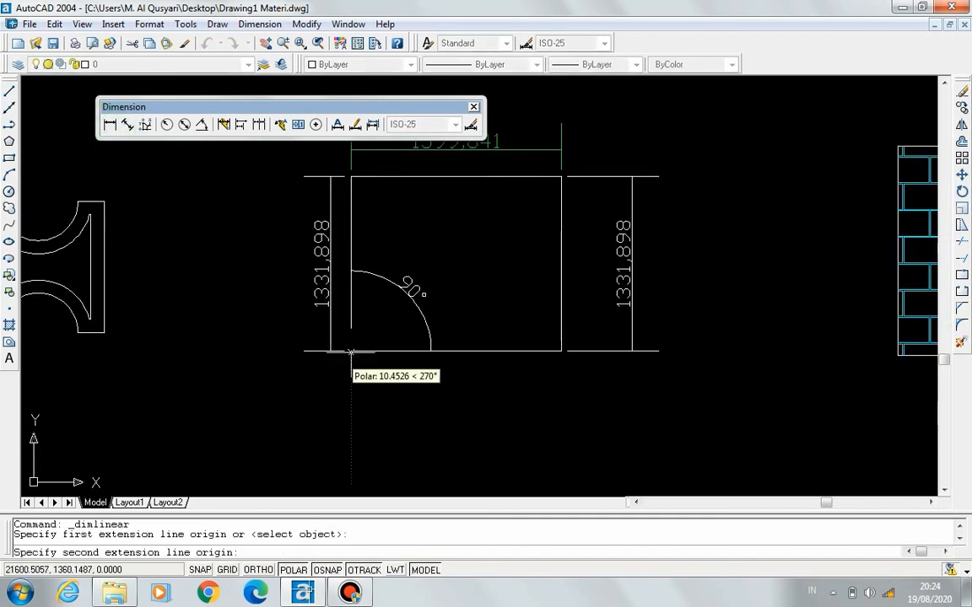
{"action": "left_click", "coordinate": [561, 351]}
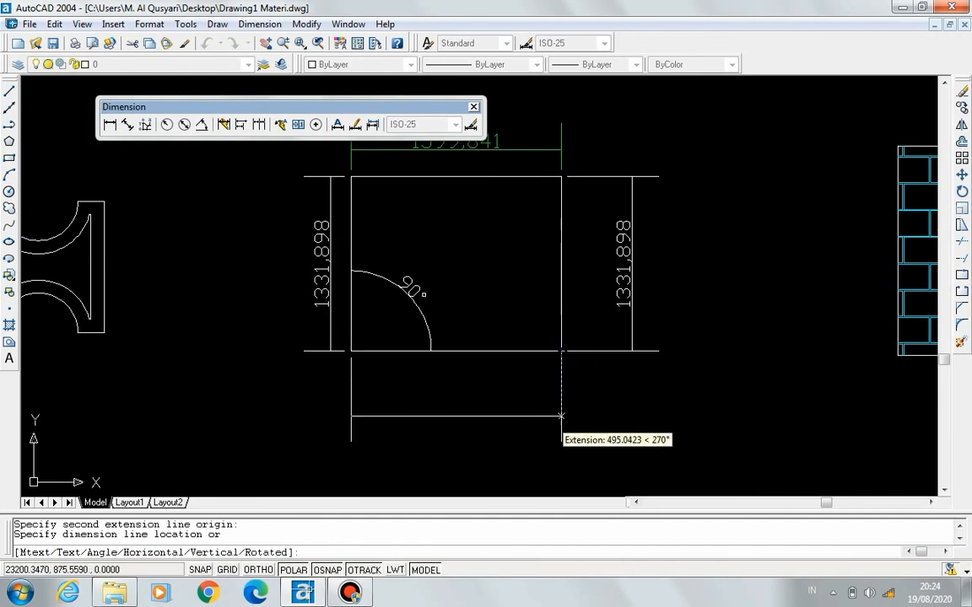
{"action": "left_click", "coordinate": [561, 416]}
Change the color of the rectangle's right-side height dimension to Yellow and clear the selection.
{"action": "scroll", "coordinate": [544, 339], "scroll_direction": "down", "scroll_amount": 3}
{"action": "middle_click_drag", "start_coordinate": [545, 340], "coordinate": [447, 327]}
{"action": "scroll", "coordinate": [520, 418], "scroll_direction": "up", "scroll_amount": 2}
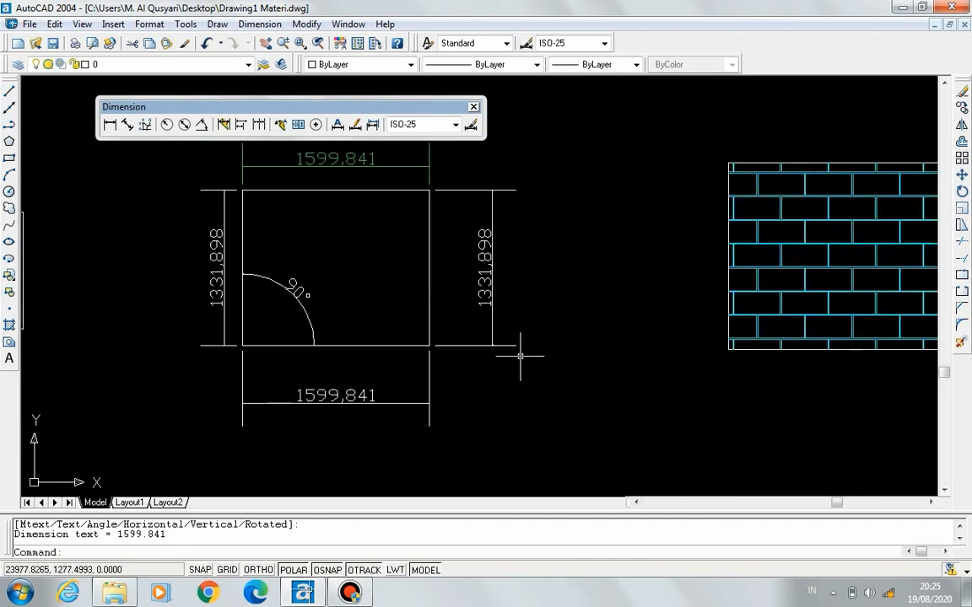
{"action": "middle_click_drag", "start_coordinate": [520, 311], "coordinate": [521, 329]}
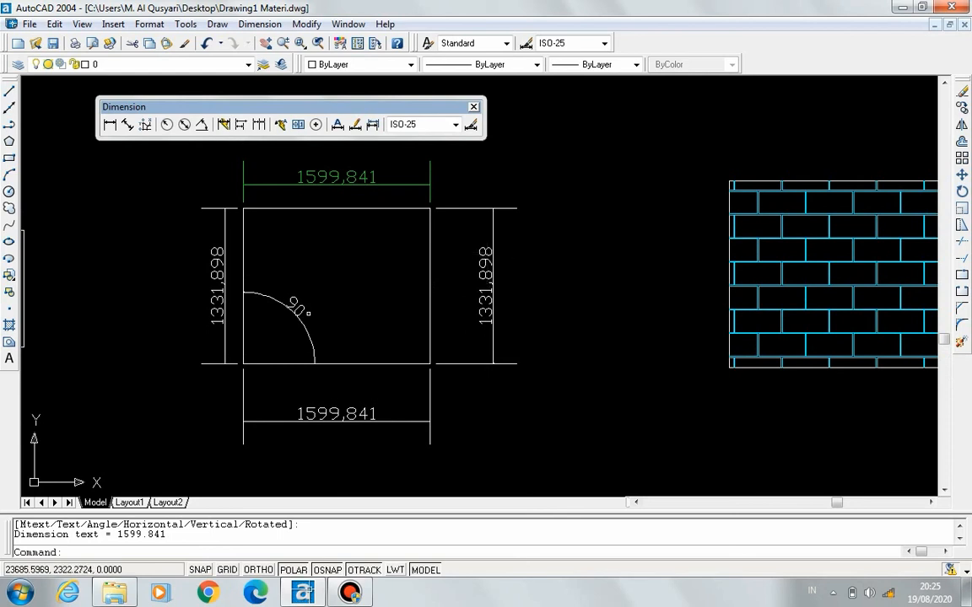
{"action": "left_click", "coordinate": [487, 268]}
{"action": "left_click", "coordinate": [411, 65]}
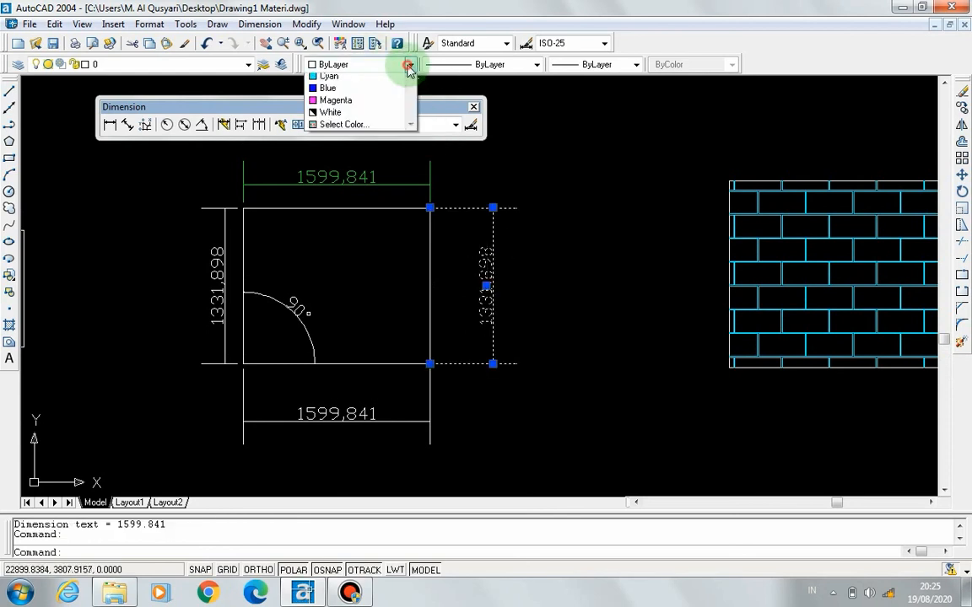
{"action": "left_click", "coordinate": [384, 116]}
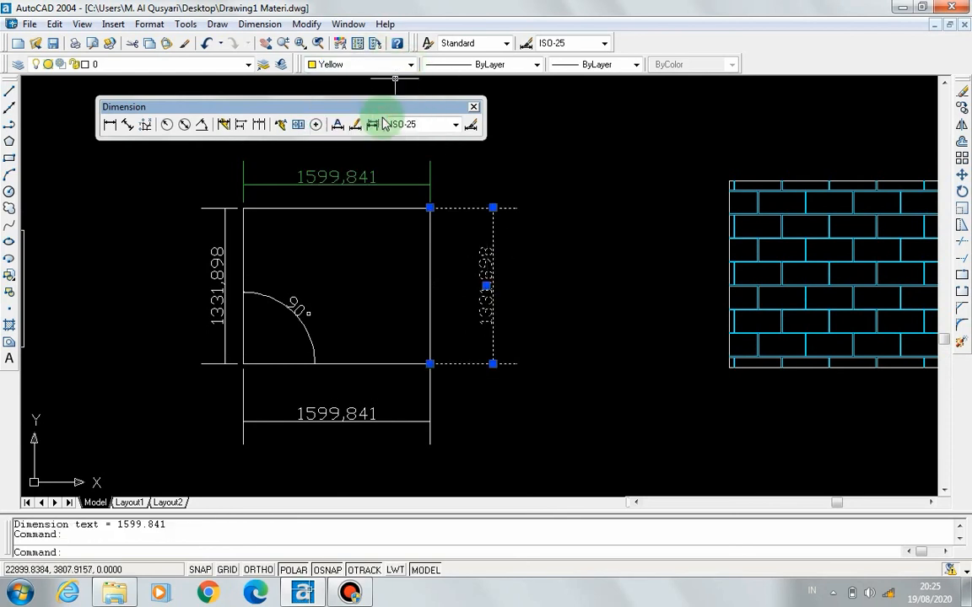
{"action": "key", "text": "Escape"}
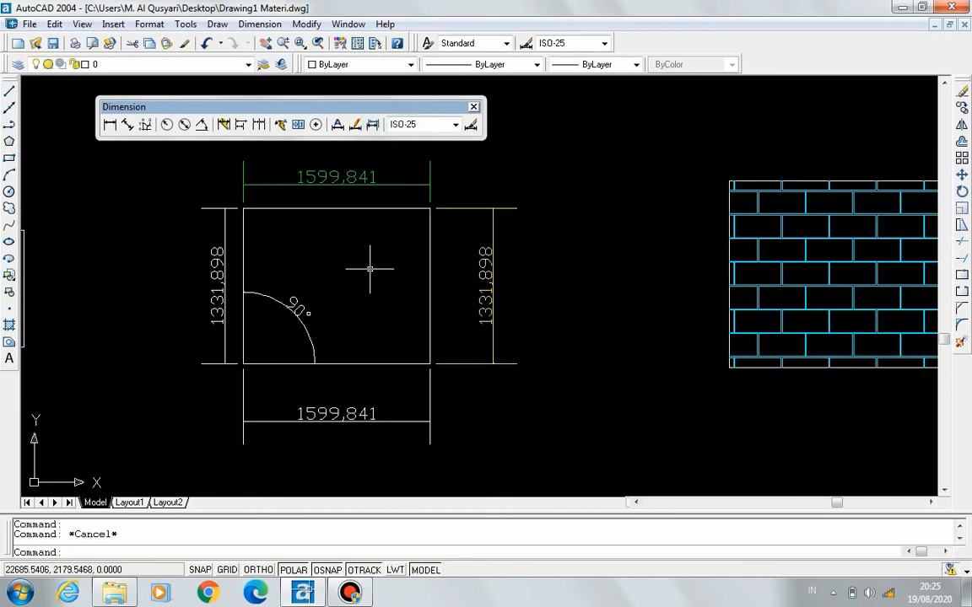
Add an angular dimension between the rectangle's lower edge and right edge, placing its arc inside the rectangle.
{"action": "left_click", "coordinate": [202, 126]}
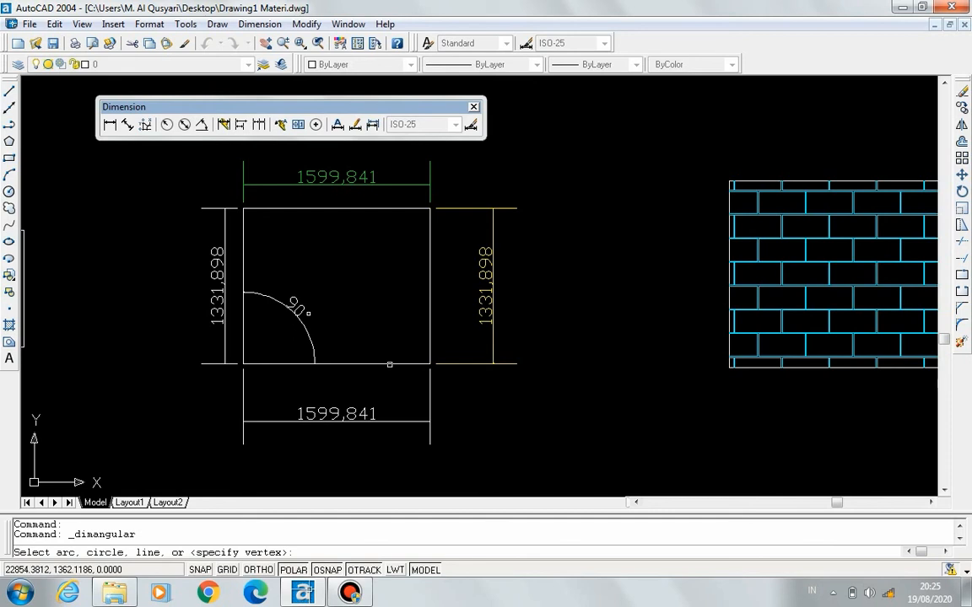
{"action": "left_click", "coordinate": [389, 365]}
{"action": "left_click", "coordinate": [430, 346]}
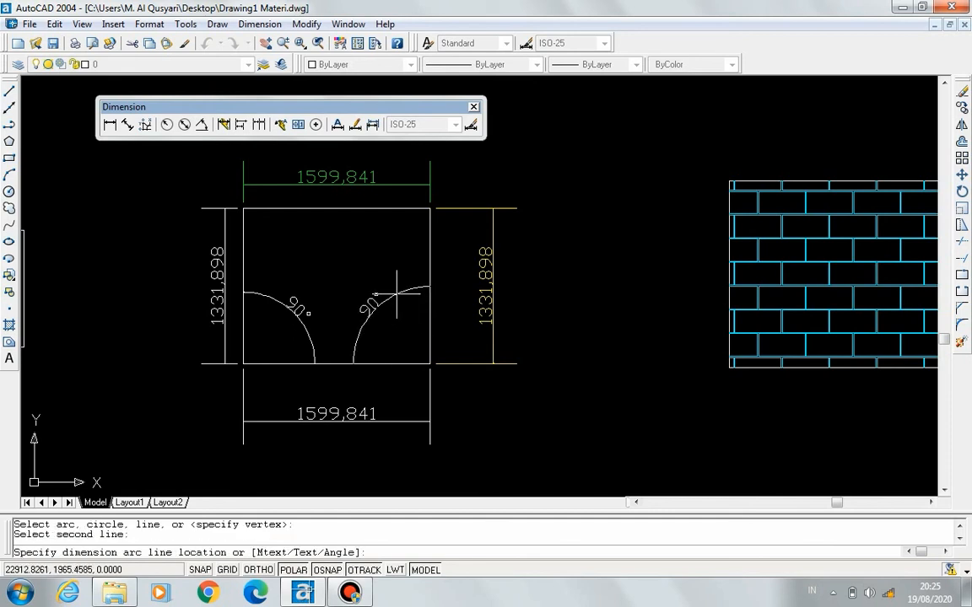
{"action": "left_click", "coordinate": [397, 293]}
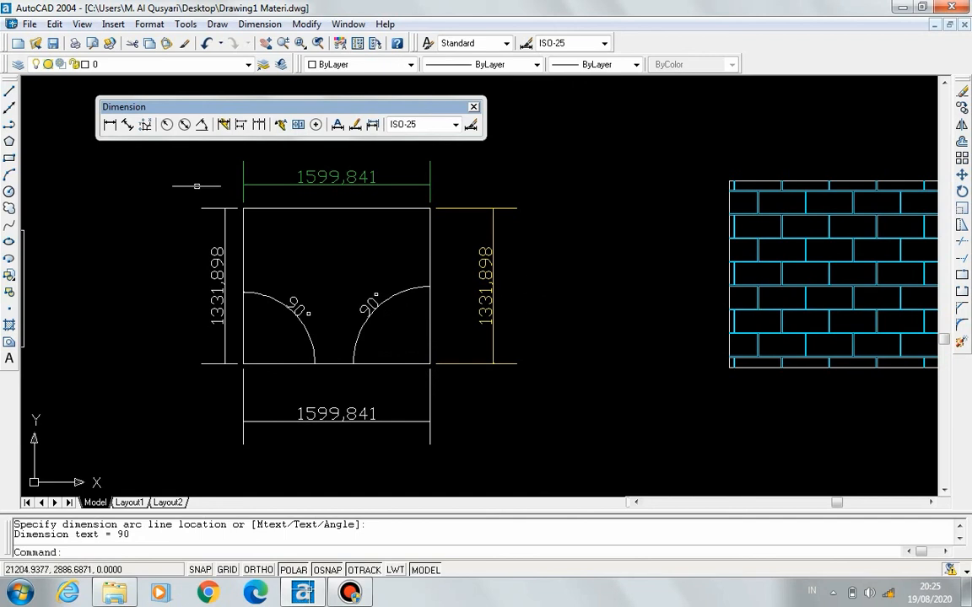
Draw a circle in the empty area below the pentagon, to the lower right of the brick-hatched rectangle.
{"action": "left_click", "coordinate": [183, 126]}
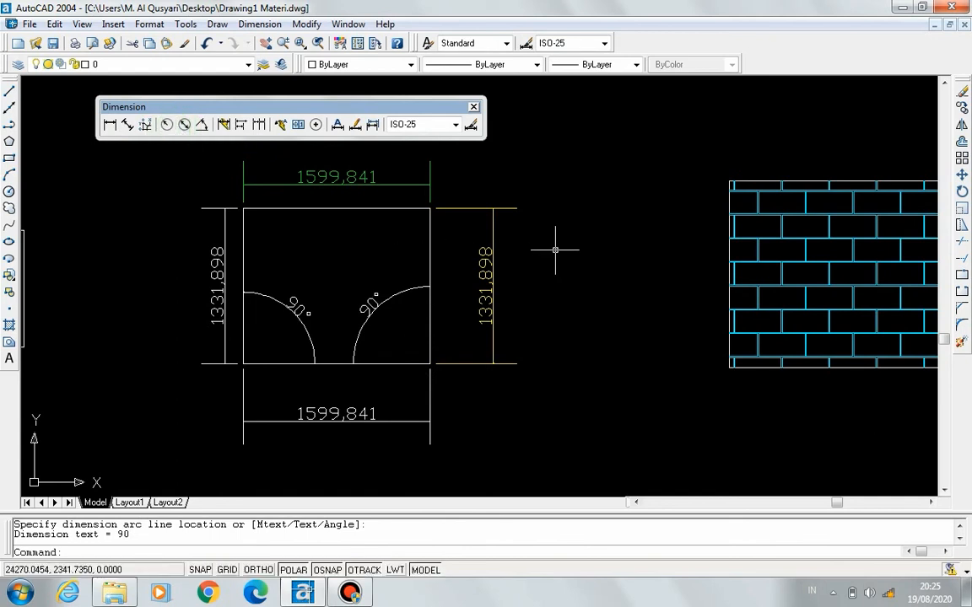
{"action": "scroll", "coordinate": [555, 251], "scroll_direction": "down", "scroll_amount": 2}
{"action": "middle_click_drag", "start_coordinate": [555, 251], "coordinate": [417, 238]}
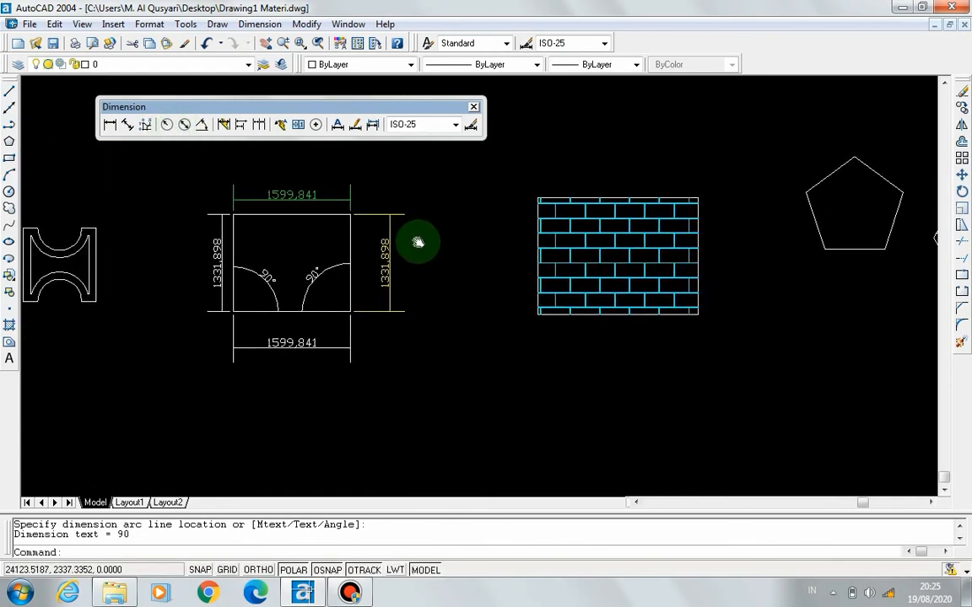
{"action": "middle_click_drag", "start_coordinate": [498, 251], "coordinate": [398, 239]}
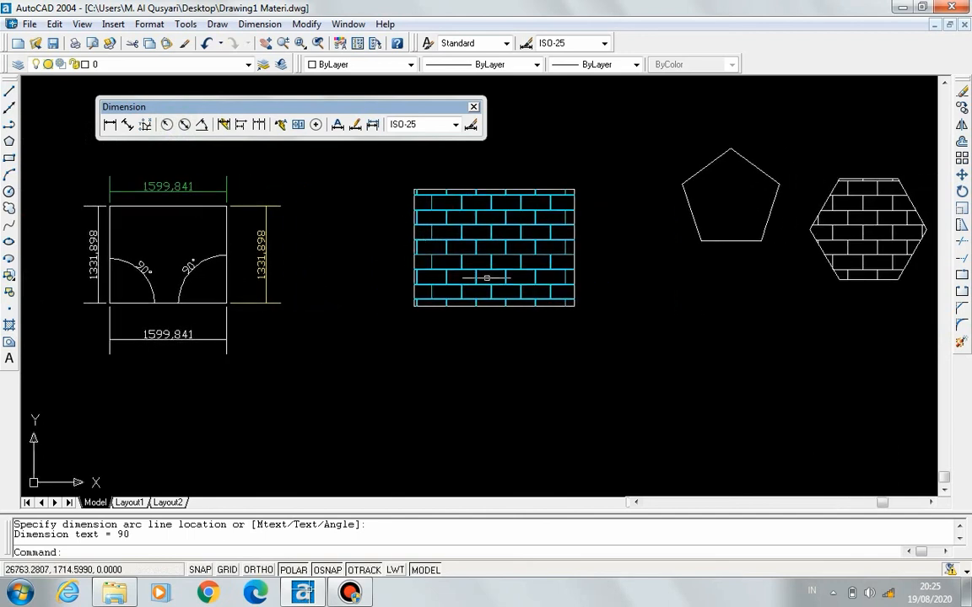
{"action": "left_click", "coordinate": [10, 192]}
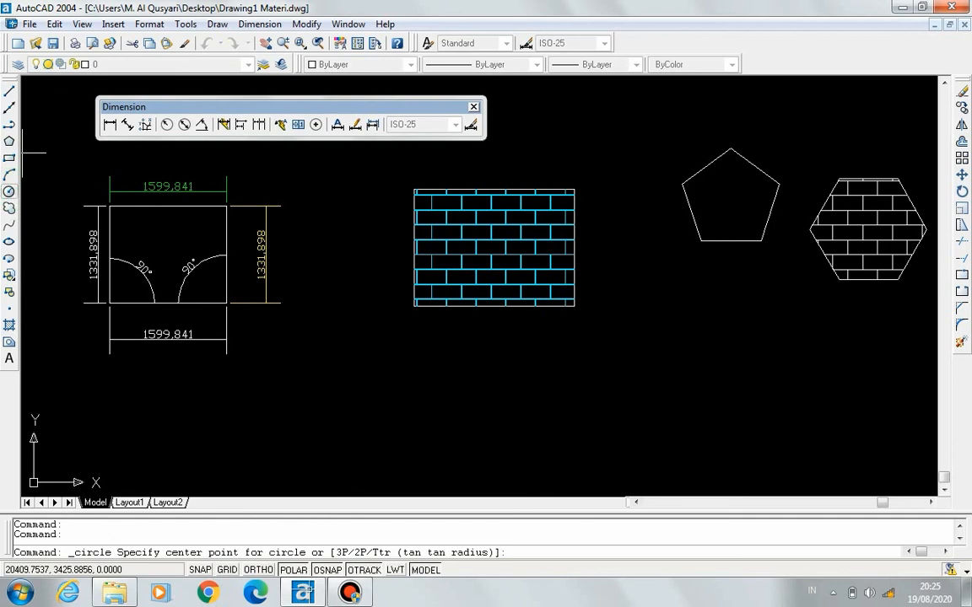
{"action": "left_click", "coordinate": [696, 369]}
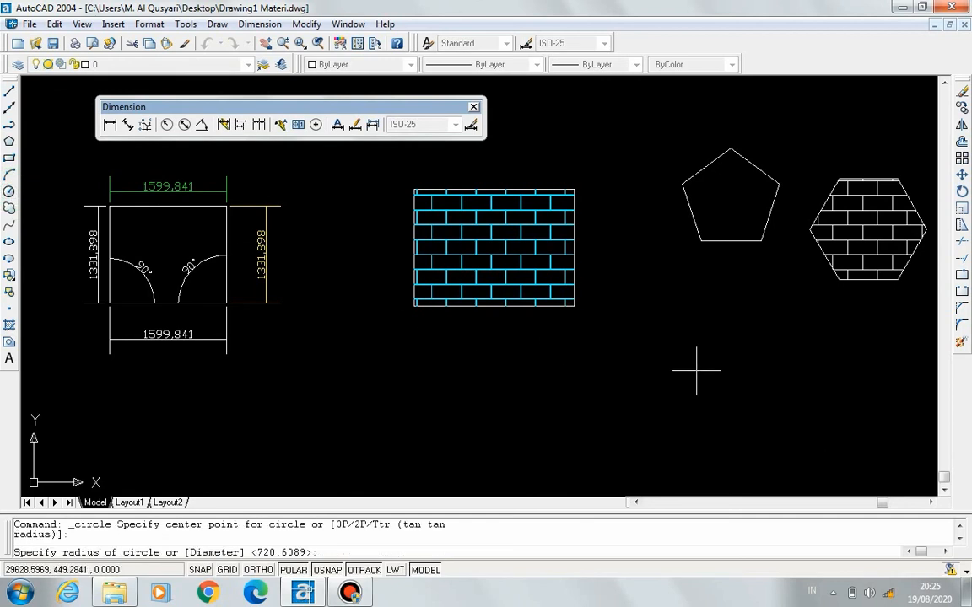
{"action": "left_click", "coordinate": [755, 335]}
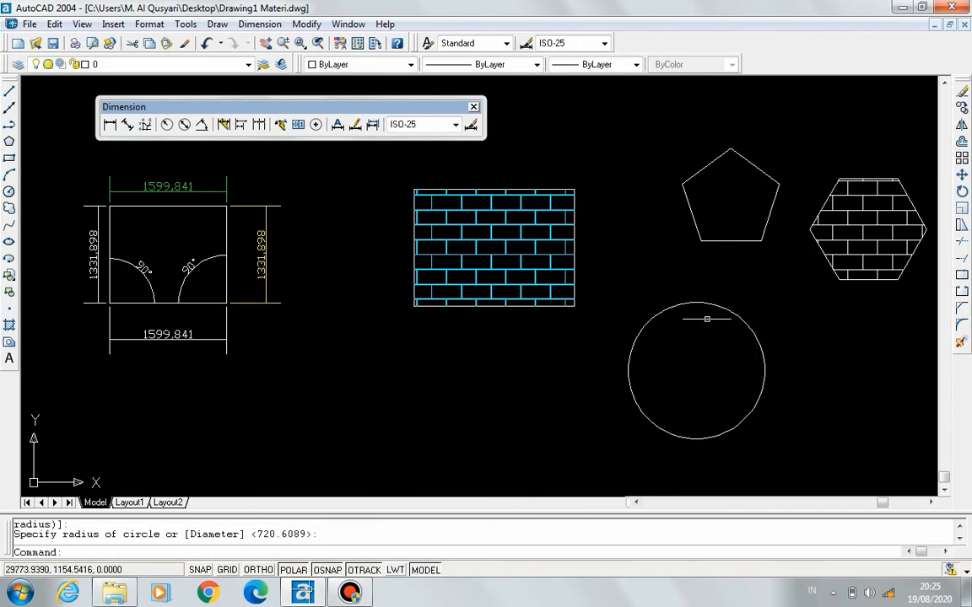
Add a diameter dimension to the circle below the pentagon, placing its text outside the circle to the right.
{"action": "left_click", "coordinate": [183, 131]}
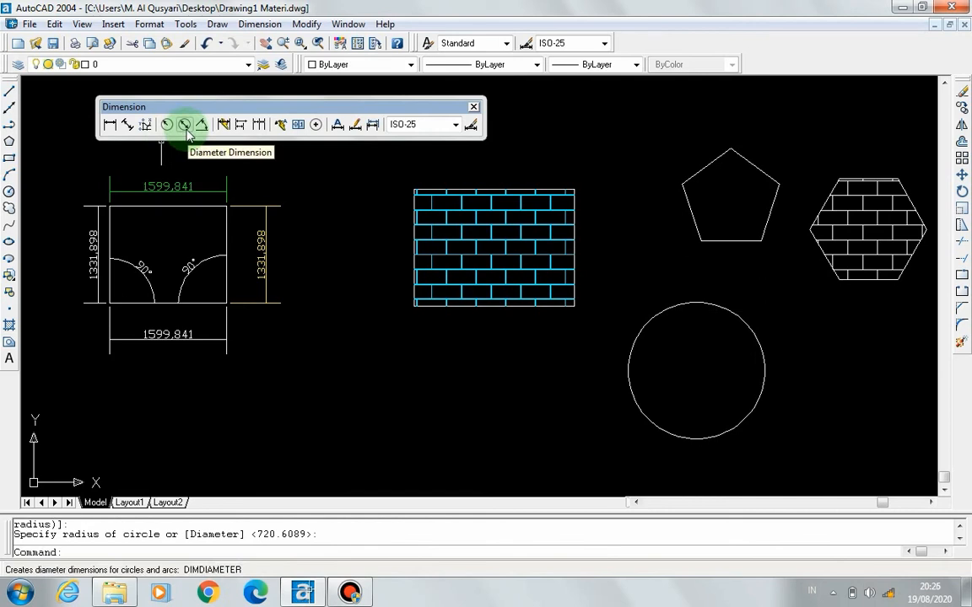
{"action": "left_click", "coordinate": [184, 127]}
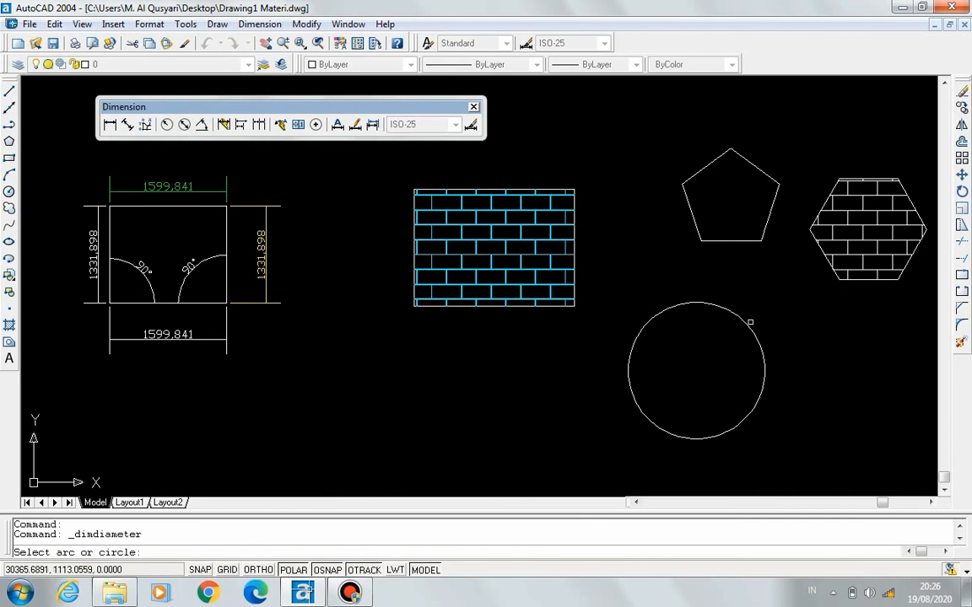
{"action": "left_click", "coordinate": [755, 334]}
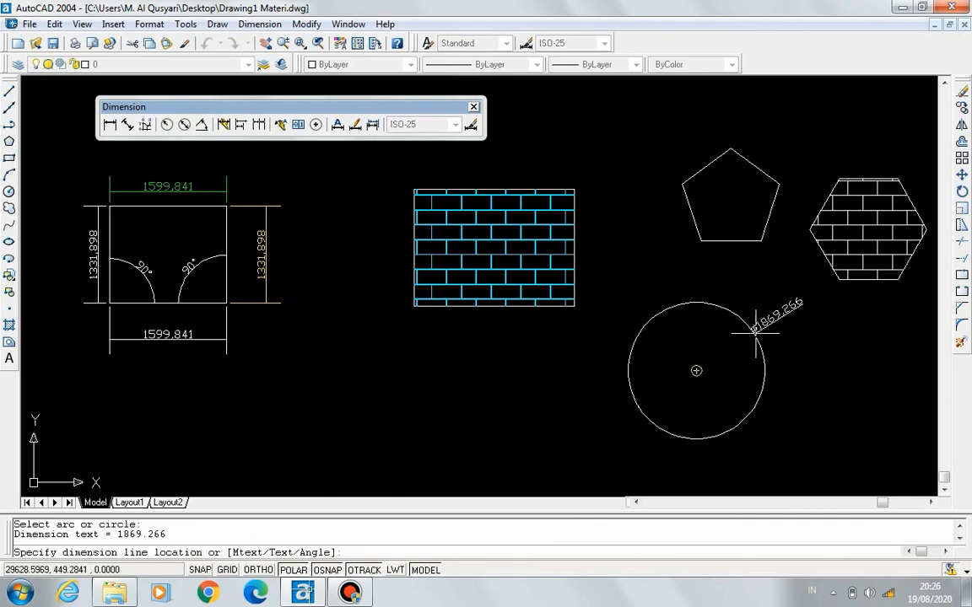
{"action": "left_click", "coordinate": [811, 348]}
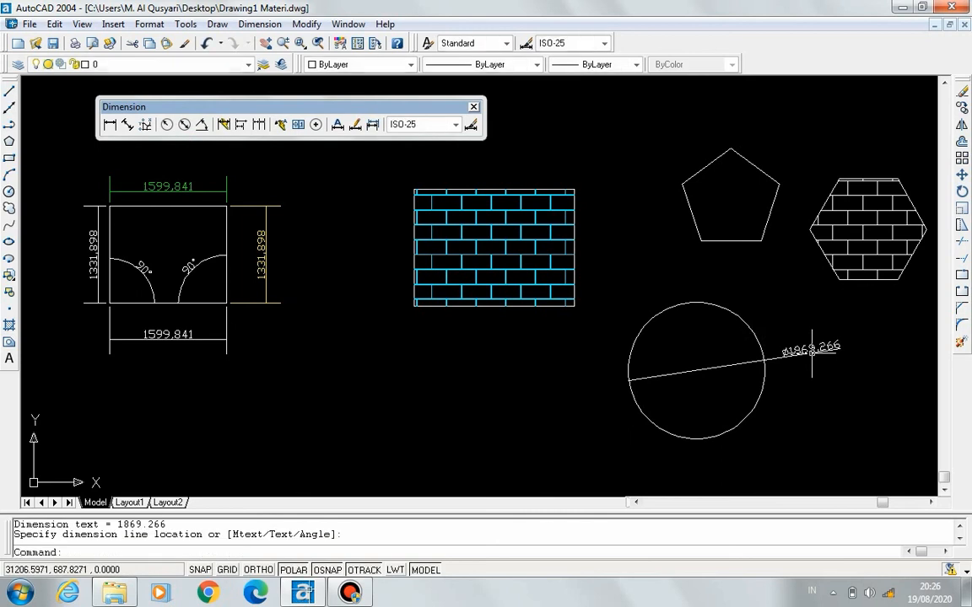
{"action": "scroll", "coordinate": [814, 353], "scroll_direction": "up", "scroll_amount": 3}
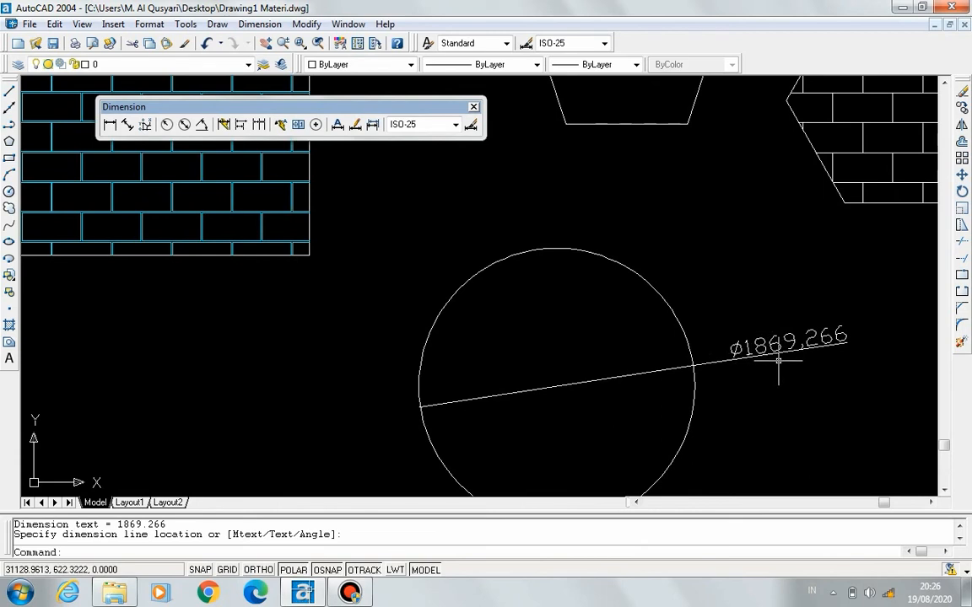
{"action": "scroll", "coordinate": [836, 354], "scroll_direction": "down", "scroll_amount": 2}
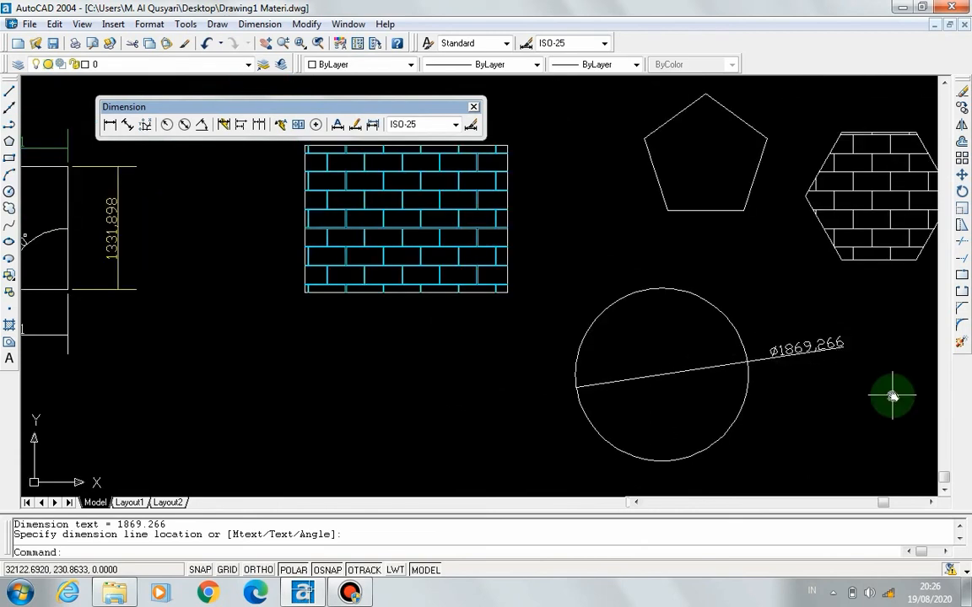
Add a radius dimension to the same circle, placing its text outside the circle to the left.
{"action": "middle_click_drag", "start_coordinate": [892, 394], "coordinate": [828, 368]}
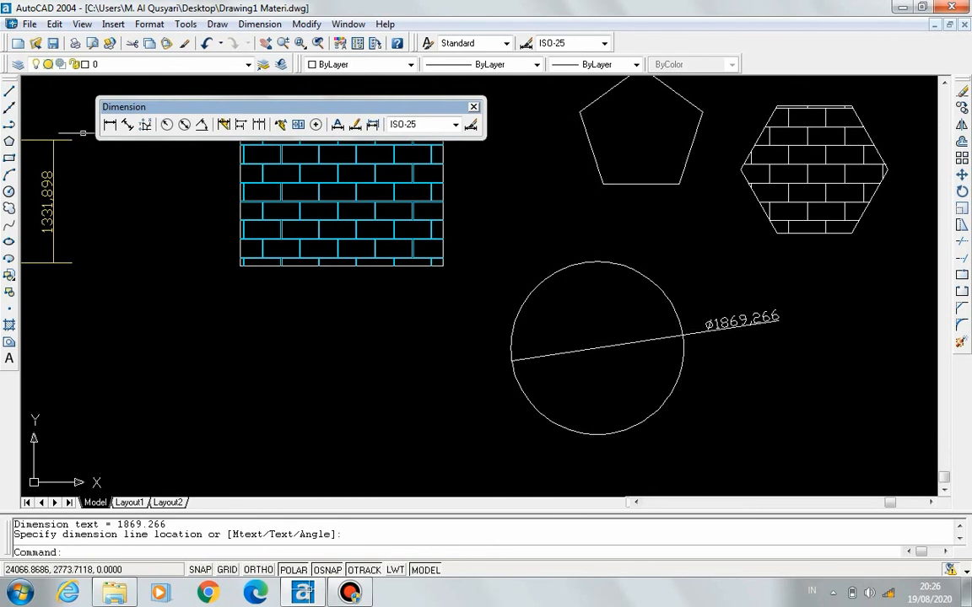
{"action": "left_click", "coordinate": [165, 130]}
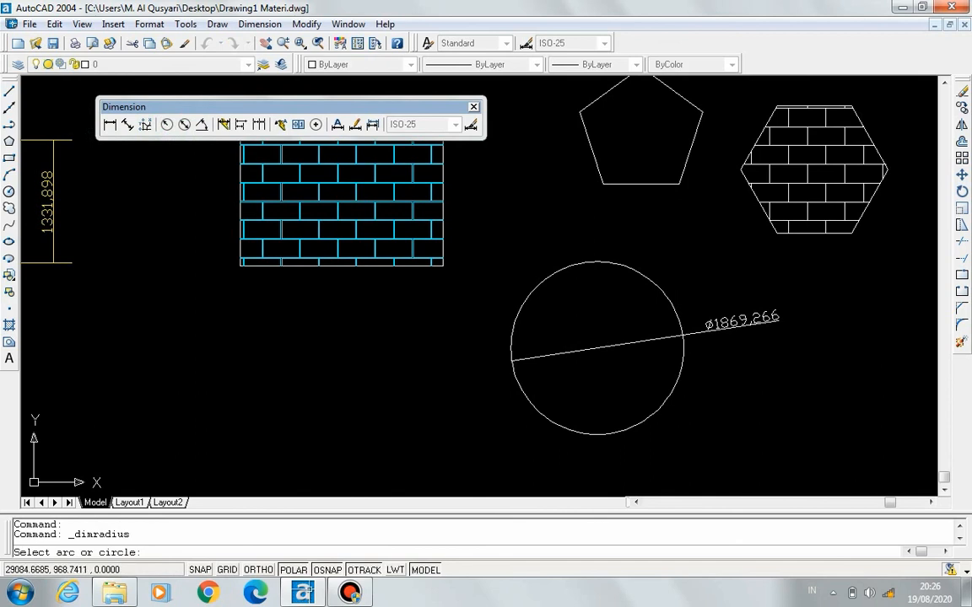
{"action": "left_click", "coordinate": [518, 314]}
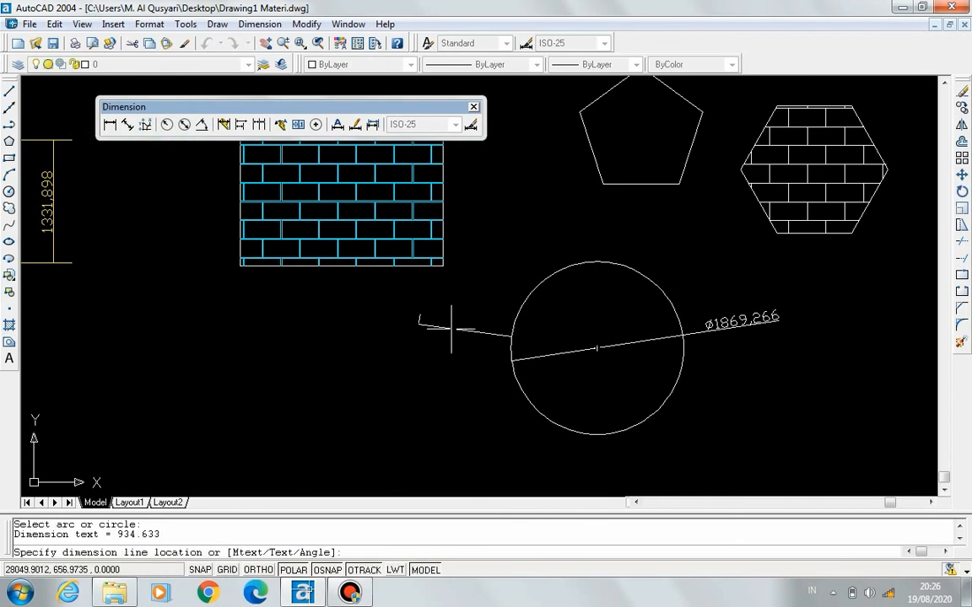
{"action": "left_click", "coordinate": [414, 351]}
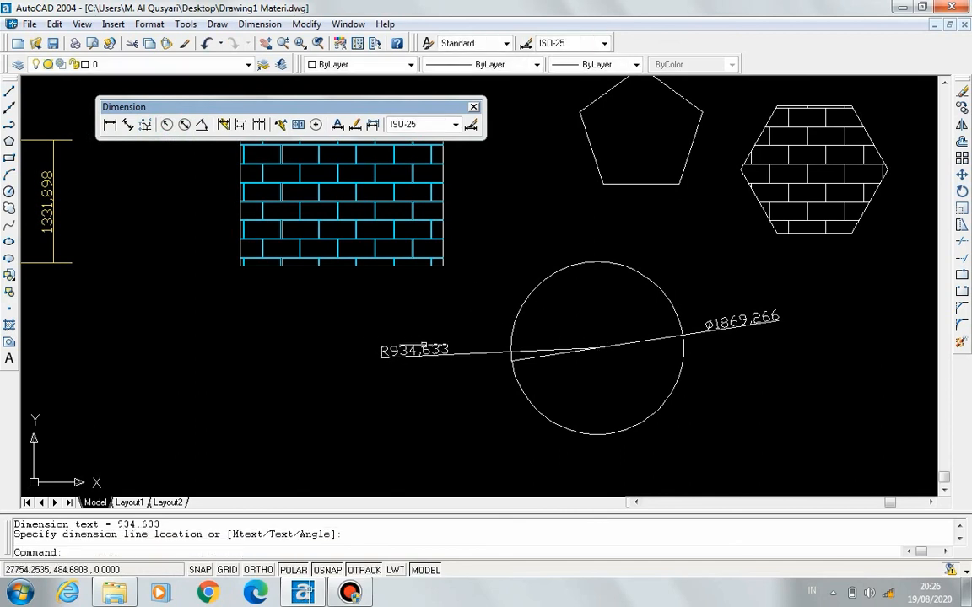
{"action": "scroll", "coordinate": [431, 346], "scroll_direction": "up", "scroll_amount": 2}
{"action": "scroll", "coordinate": [449, 421], "scroll_direction": "down", "scroll_amount": 2}
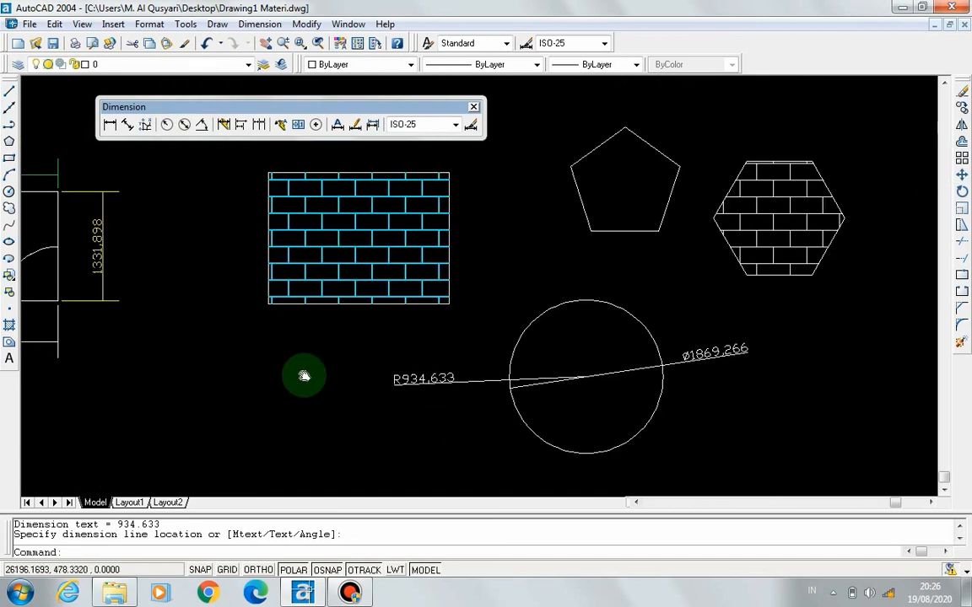
Modify the ISO-25 dimension style to a linear precision of 0.00 and set it as the current style.
{"action": "middle_click_drag", "start_coordinate": [304, 373], "coordinate": [432, 376]}
{"action": "scroll", "coordinate": [413, 362], "scroll_direction": "down", "scroll_amount": 1}
{"action": "middle_click_drag", "start_coordinate": [317, 303], "coordinate": [395, 303]}
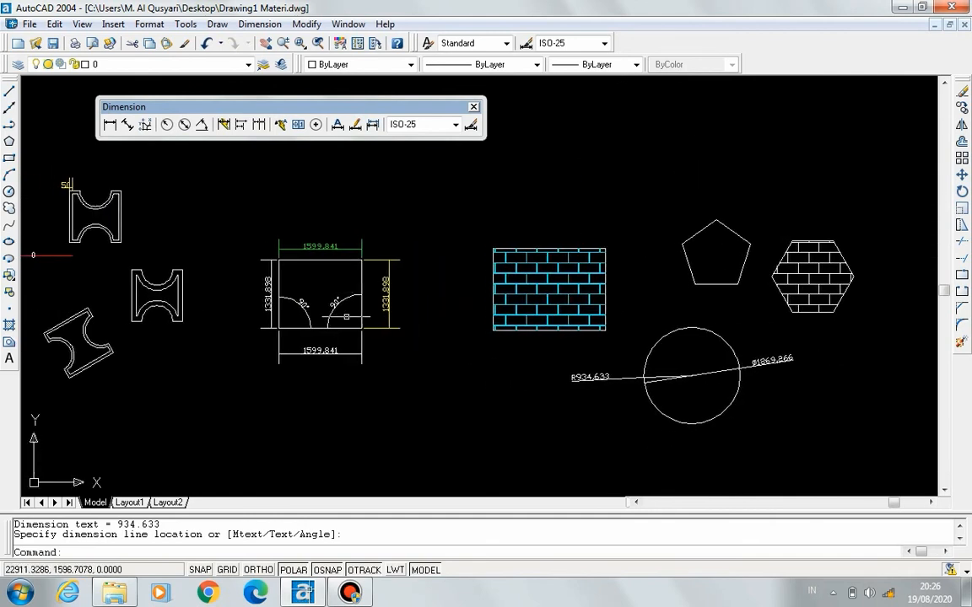
{"action": "scroll", "coordinate": [355, 312], "scroll_direction": "up", "scroll_amount": 3}
{"action": "middle_click_drag", "start_coordinate": [345, 264], "coordinate": [341, 277]}
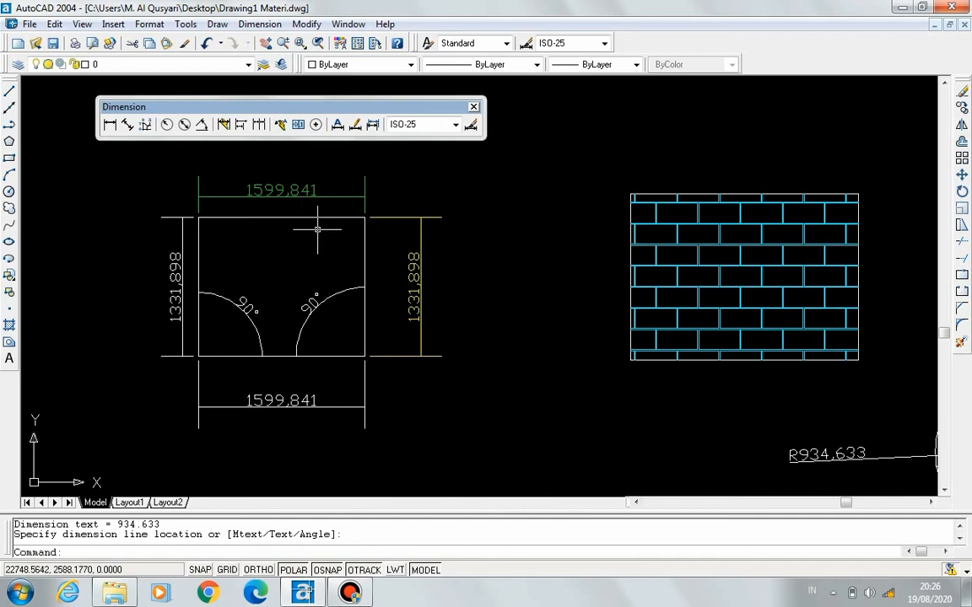
{"action": "left_click", "coordinate": [470, 125]}
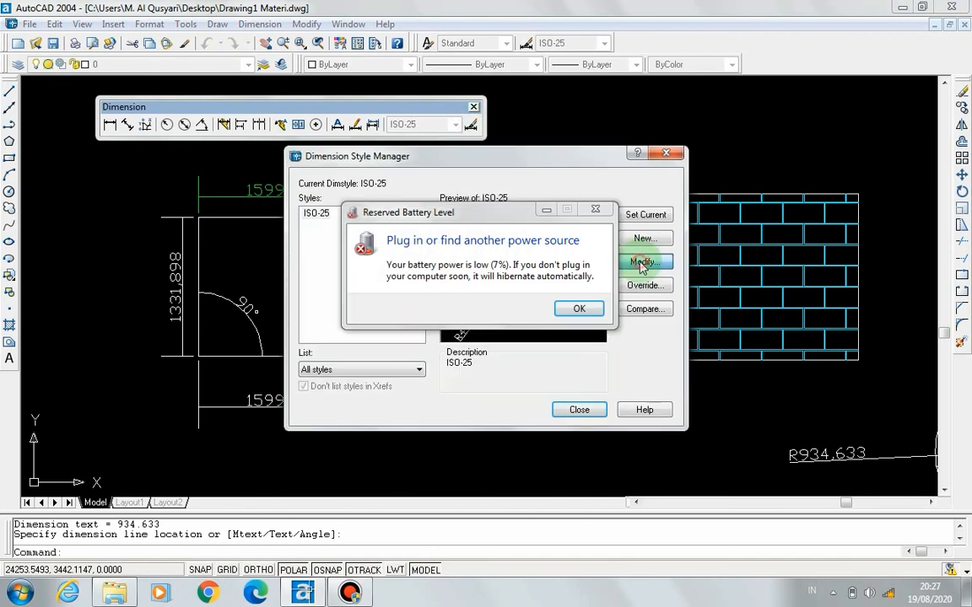
{"action": "left_click", "coordinate": [643, 263]}
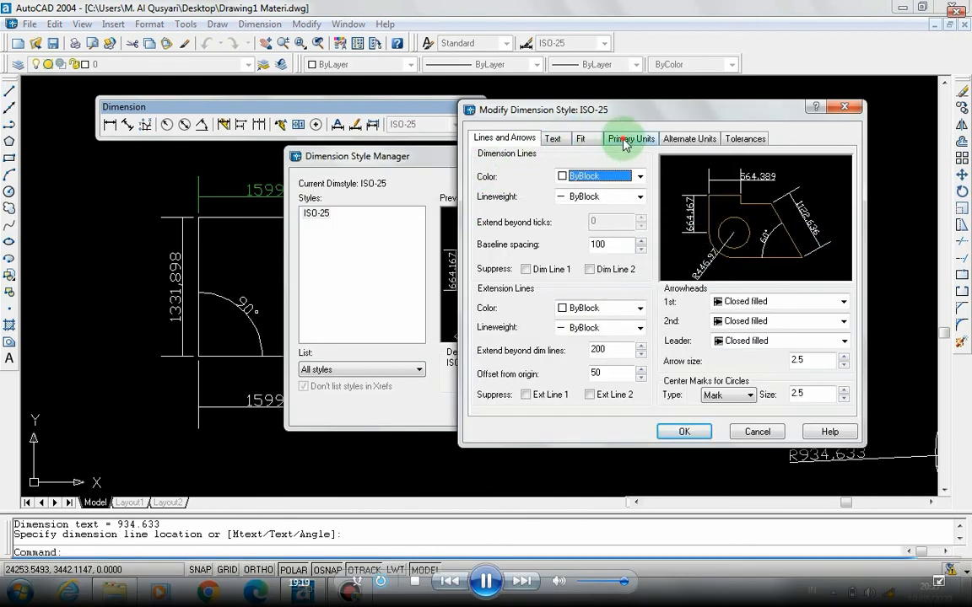
{"action": "left_click", "coordinate": [624, 140]}
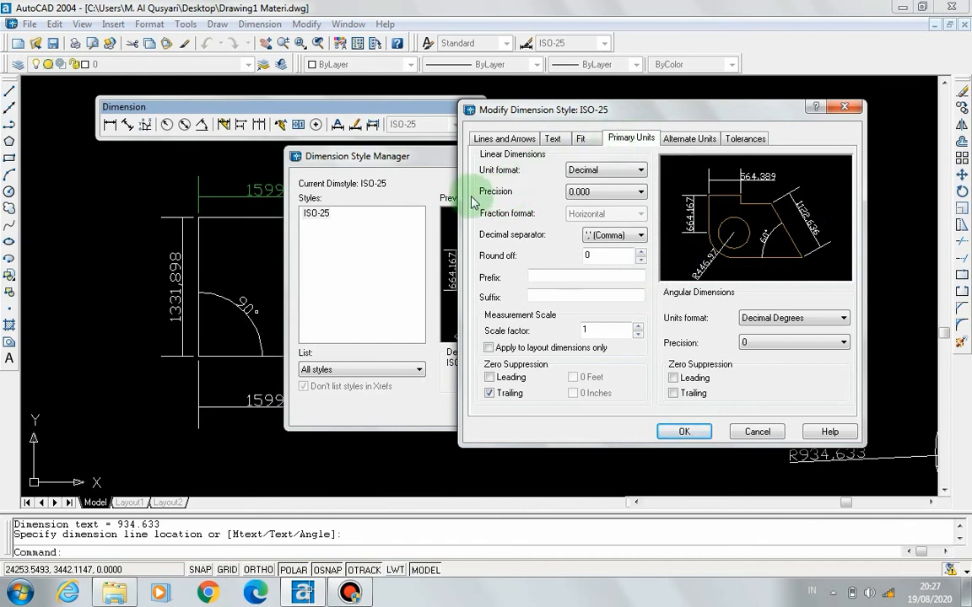
{"action": "left_click", "coordinate": [635, 195]}
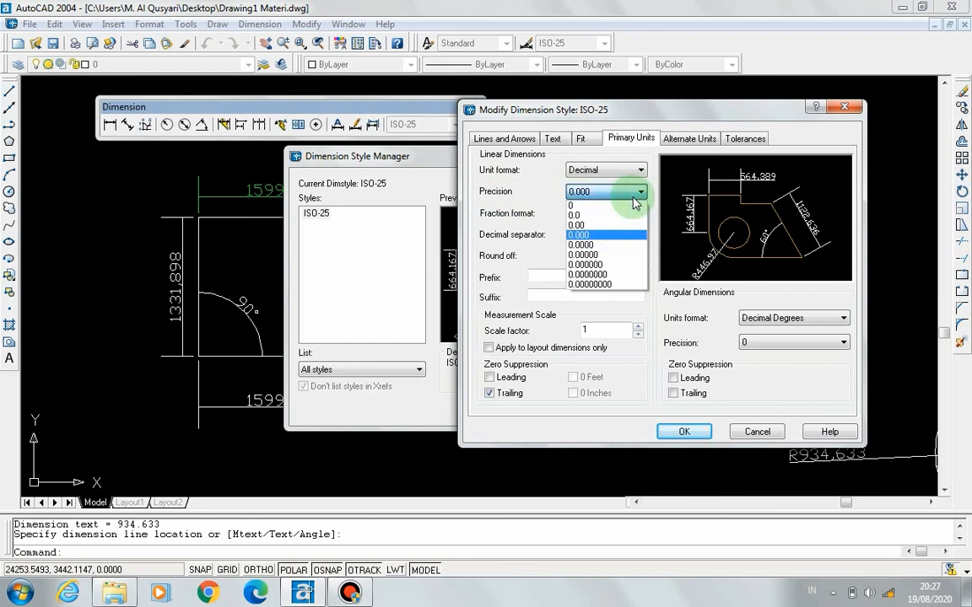
{"action": "left_click", "coordinate": [577, 226]}
{"action": "left_click", "coordinate": [684, 432]}
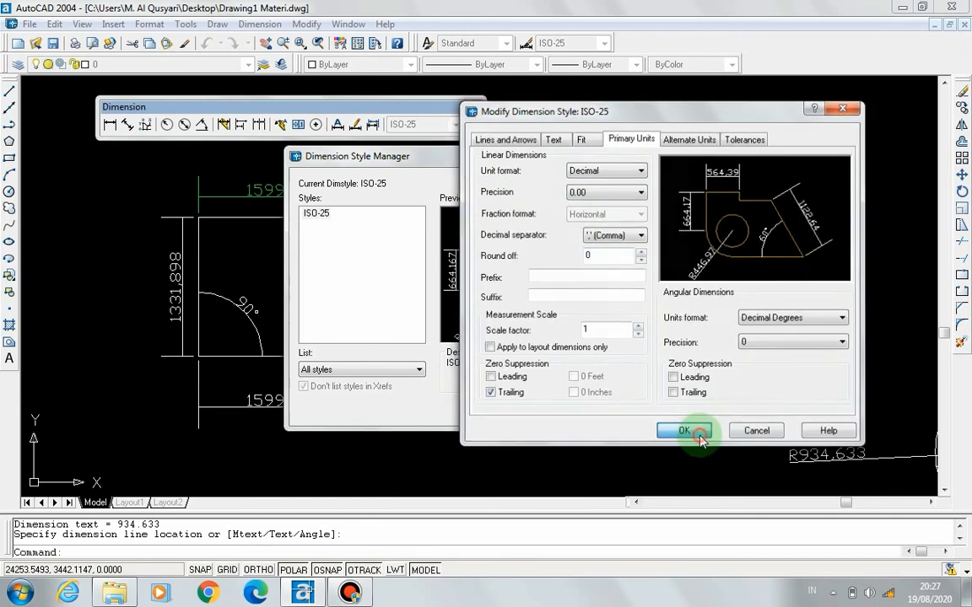
{"action": "left_click", "coordinate": [646, 217]}
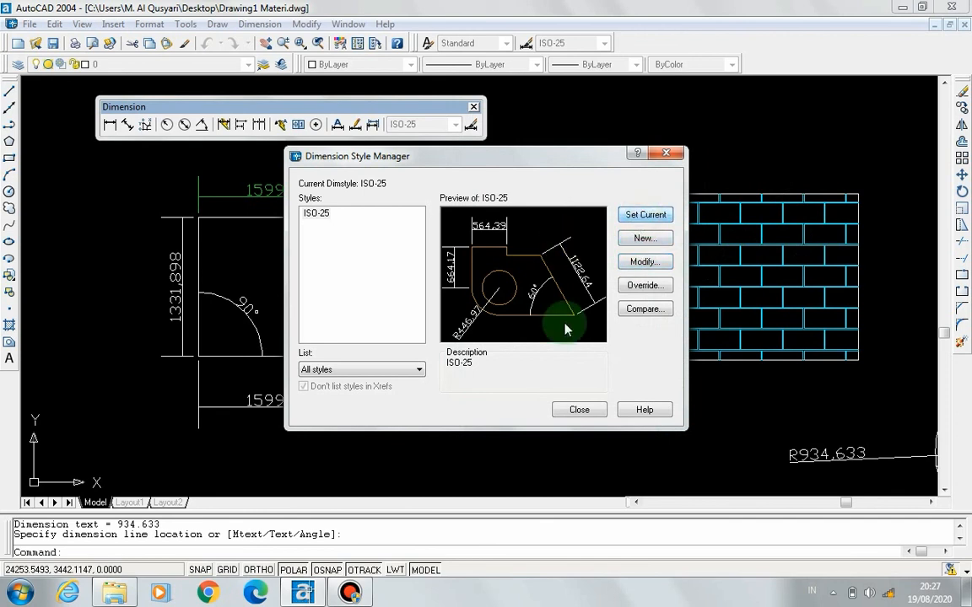
{"action": "left_click", "coordinate": [575, 410]}
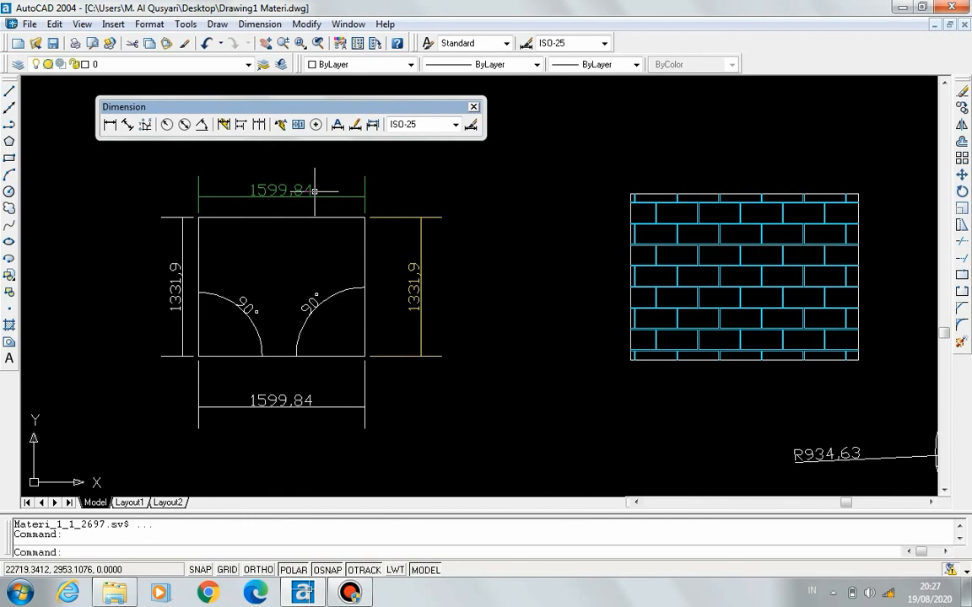
Minimize the drawing program's window to show the desktop.
{"action": "scroll", "coordinate": [314, 192], "scroll_direction": "down", "scroll_amount": 2}
{"action": "middle_click_drag", "start_coordinate": [453, 239], "coordinate": [411, 248]}
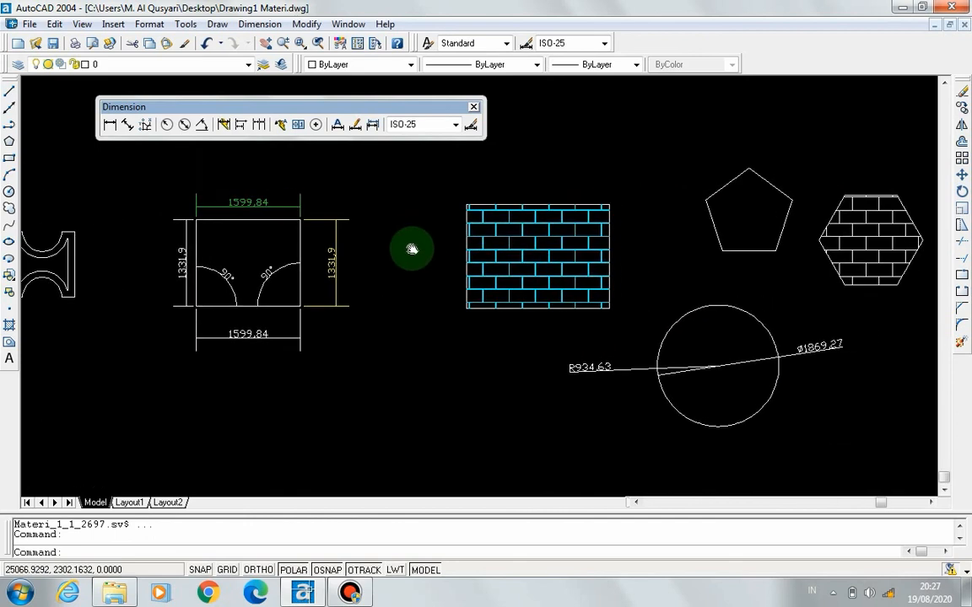
{"action": "scroll", "coordinate": [523, 244], "scroll_direction": "up", "scroll_amount": 2}
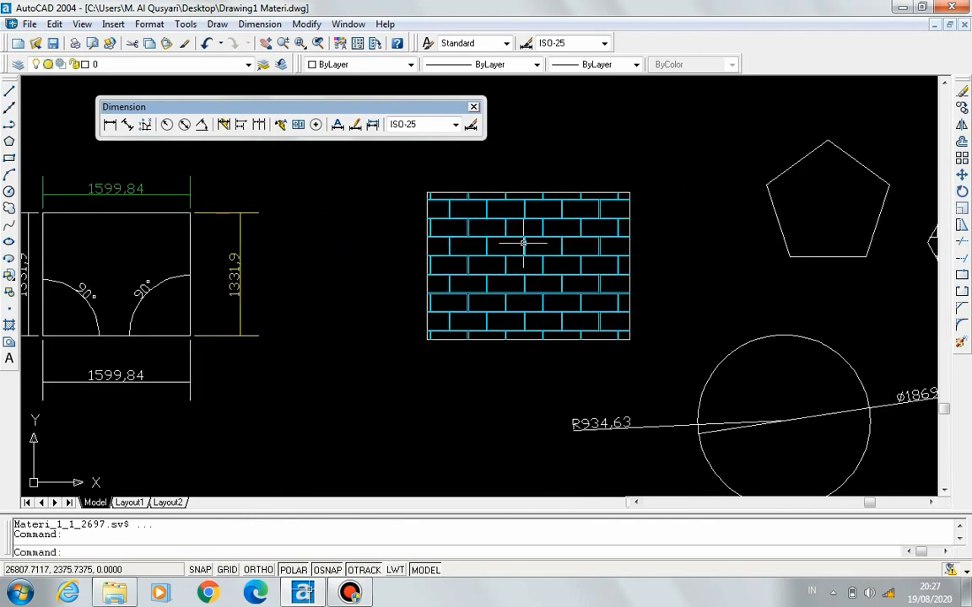
{"action": "scroll", "coordinate": [523, 244], "scroll_direction": "down", "scroll_amount": 2}
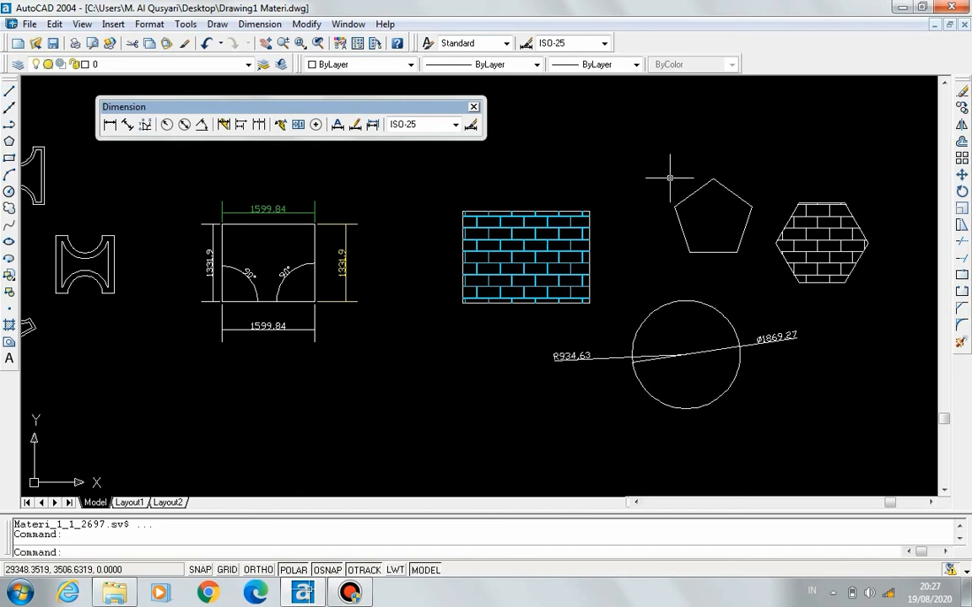
{"action": "left_click", "coordinate": [902, 8]}
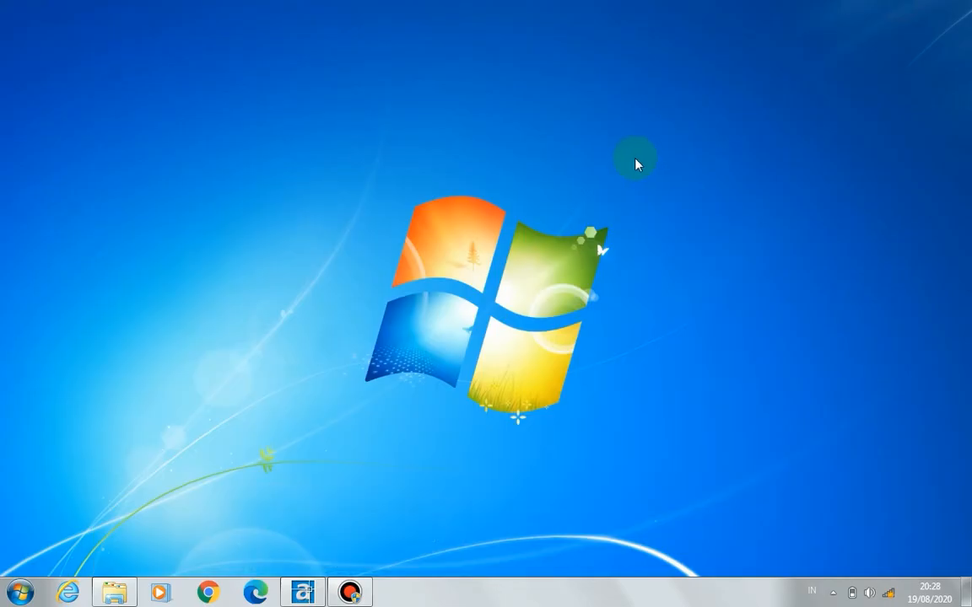